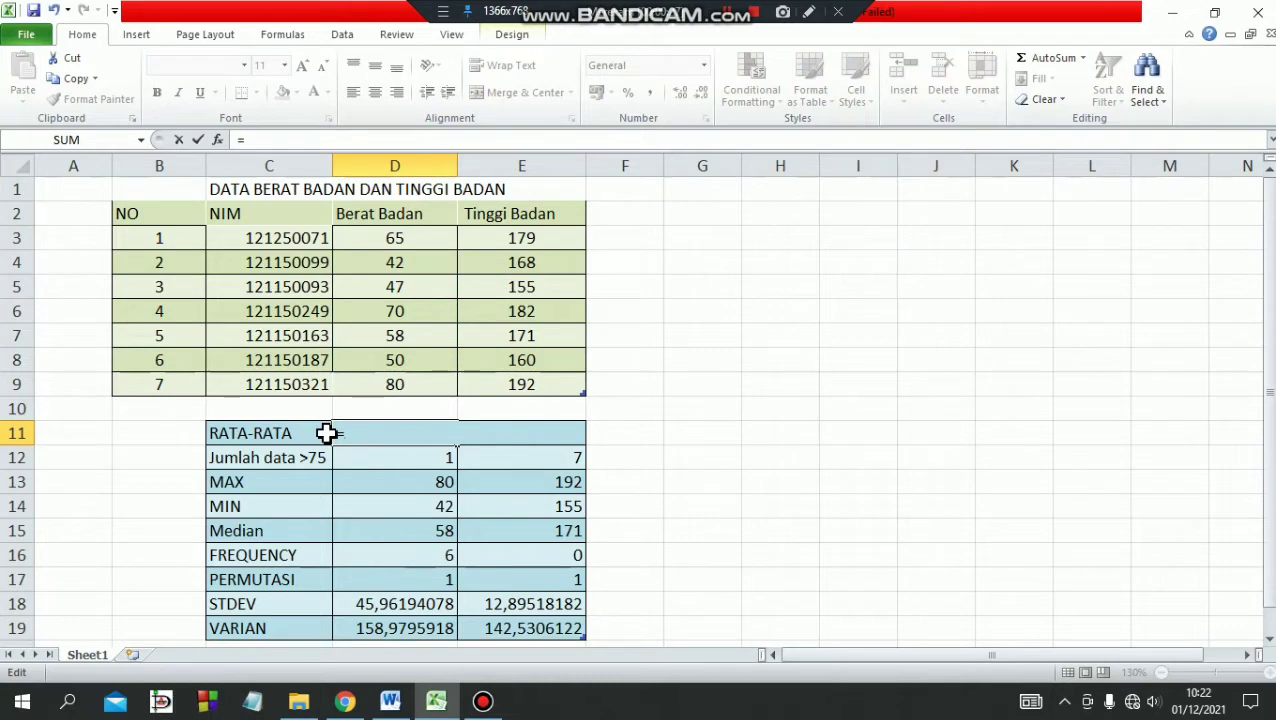
# Enter =AVERAGE(D3:D9) in cell D11 to average the Berat Badan column.
pyautogui.write('AVR')
pyautogui.press('BackSpace')
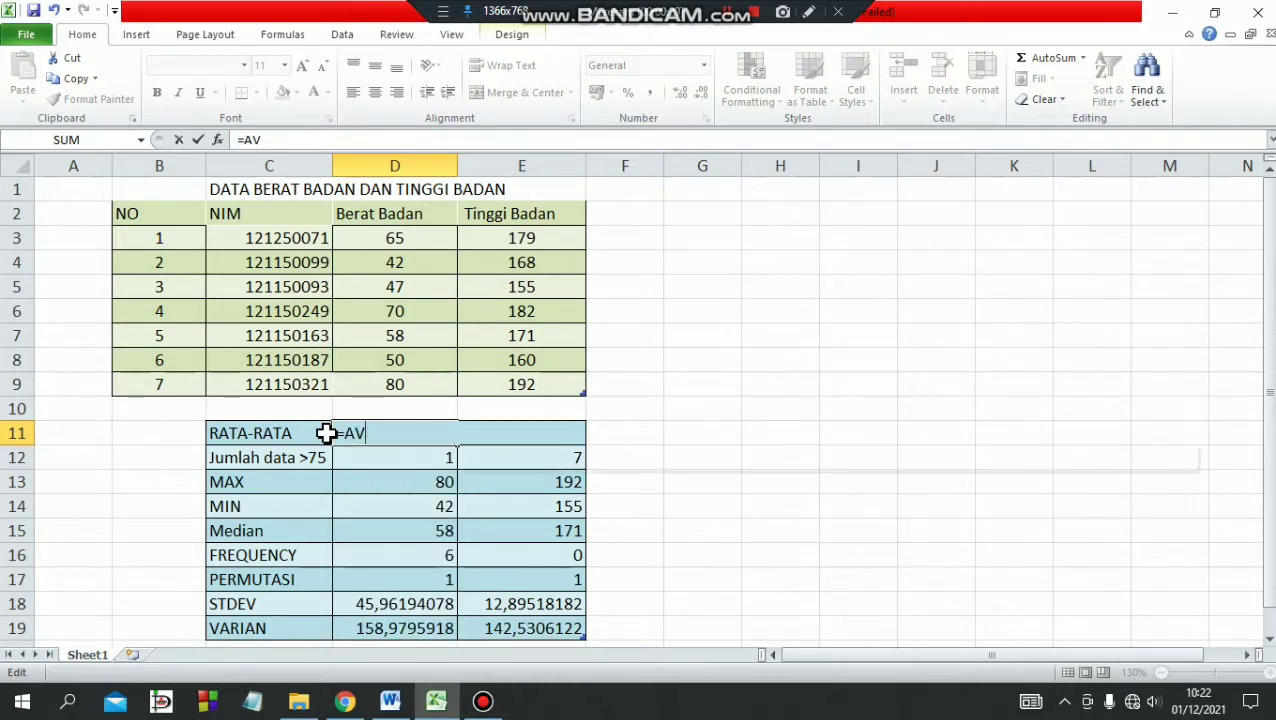
pyautogui.write('ERAGE')
pyautogui.press('Return')
pyautogui.write(')')
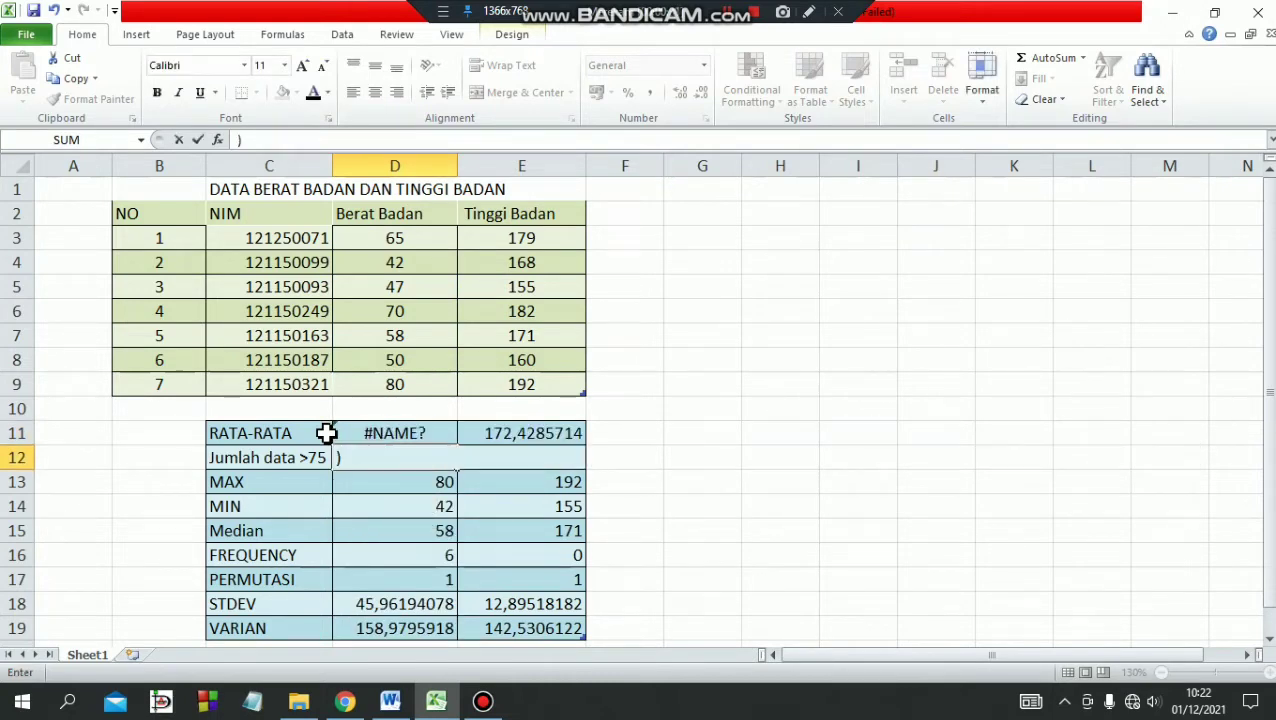
pyautogui.doubleClick(436, 436)
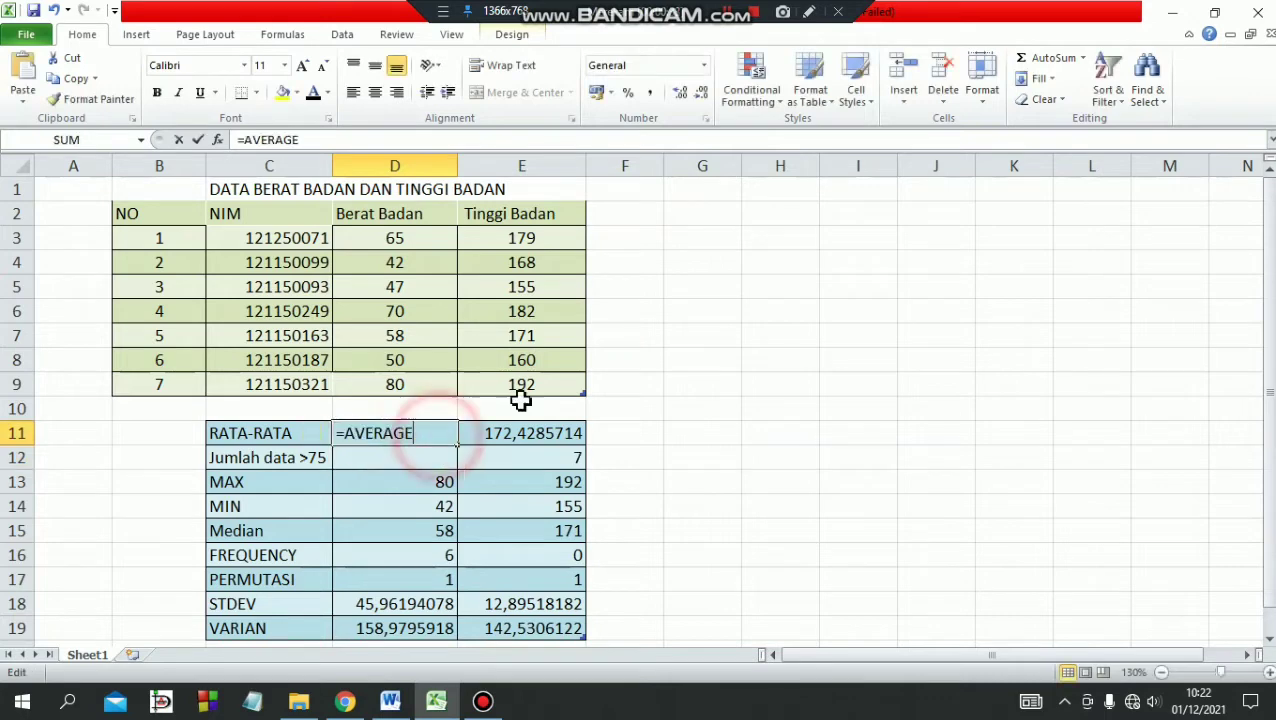
pyautogui.click(433, 430)
pyautogui.write('(')
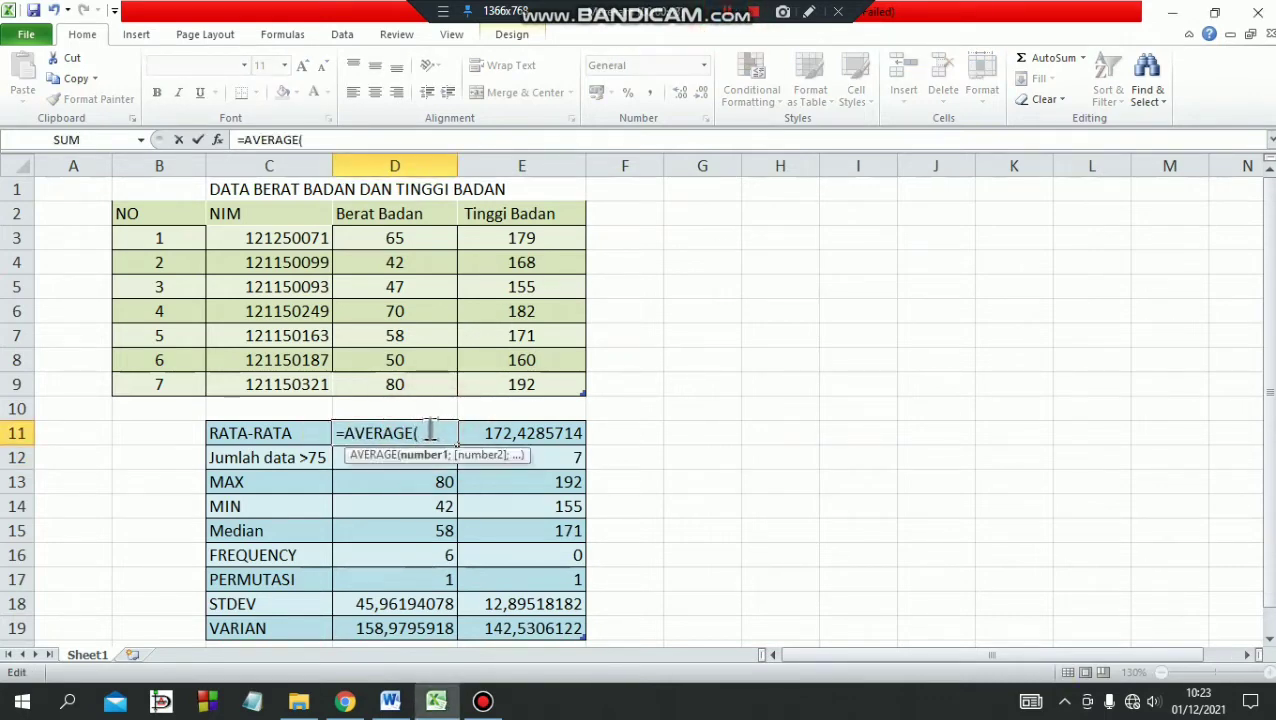
pyautogui.click(434, 237)
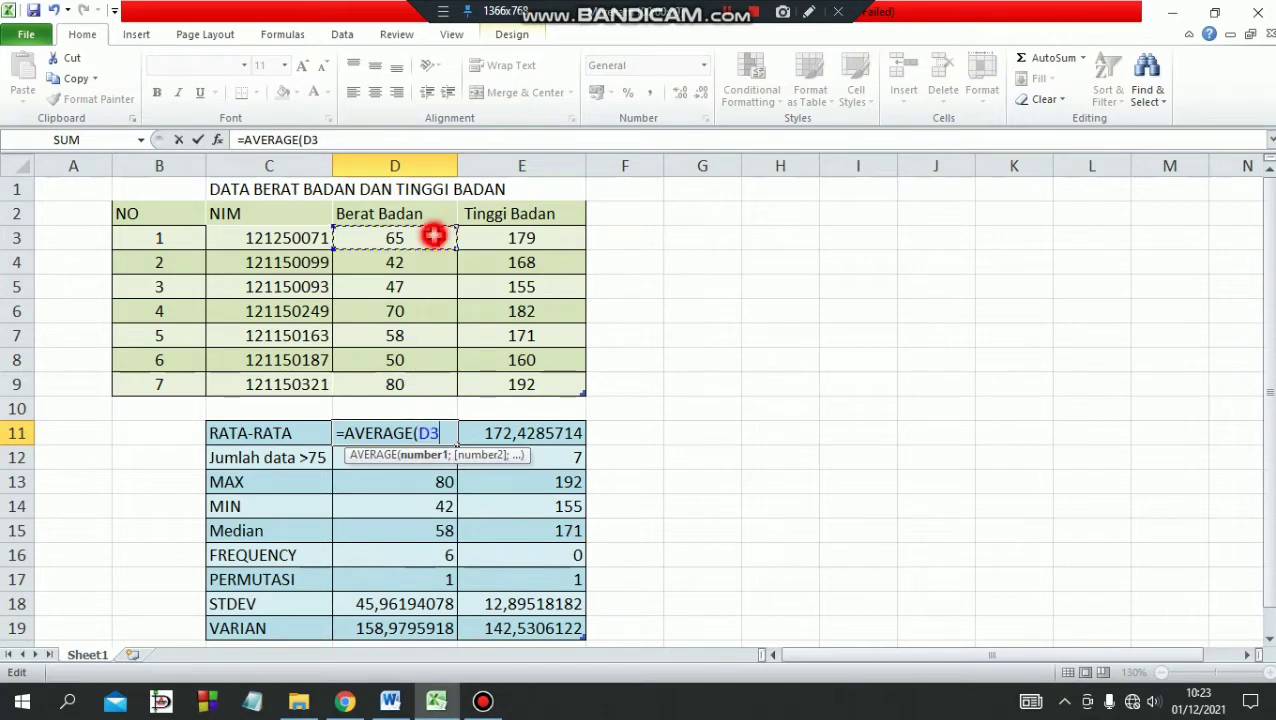
pyautogui.moveTo(434, 237); pyautogui.dragTo(413, 384)
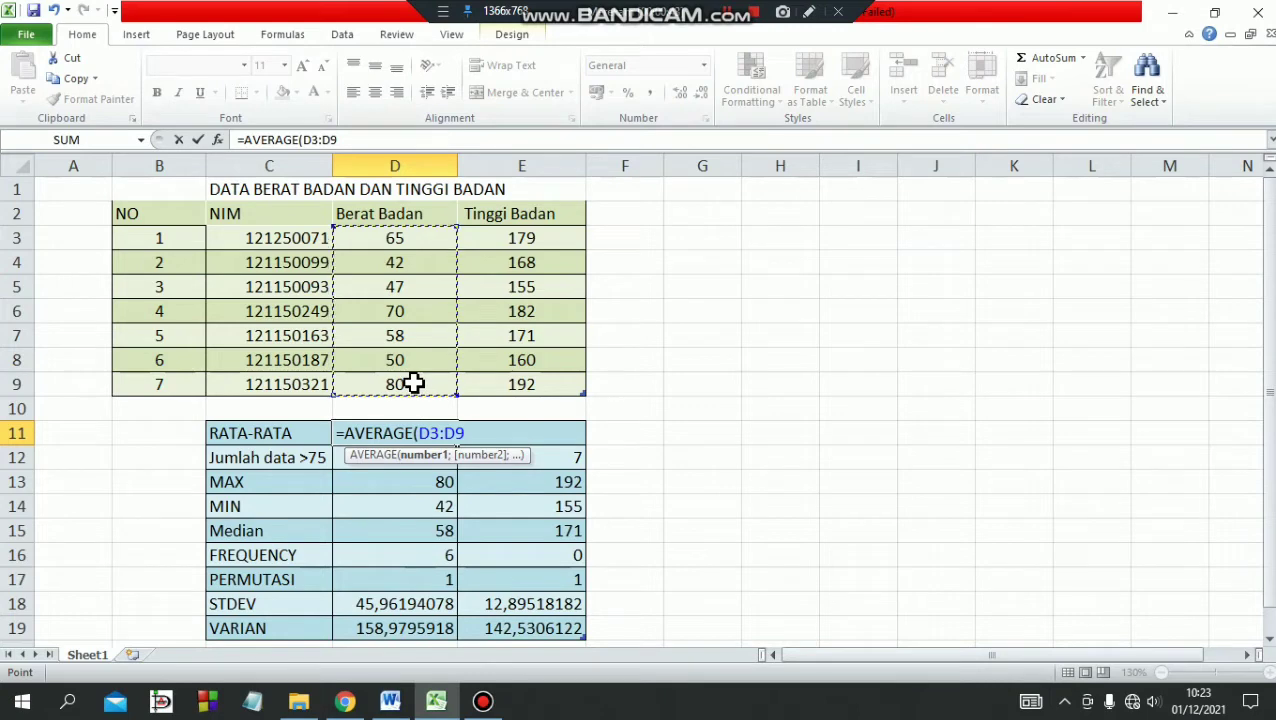
pyautogui.write(')')
pyautogui.press('Return')
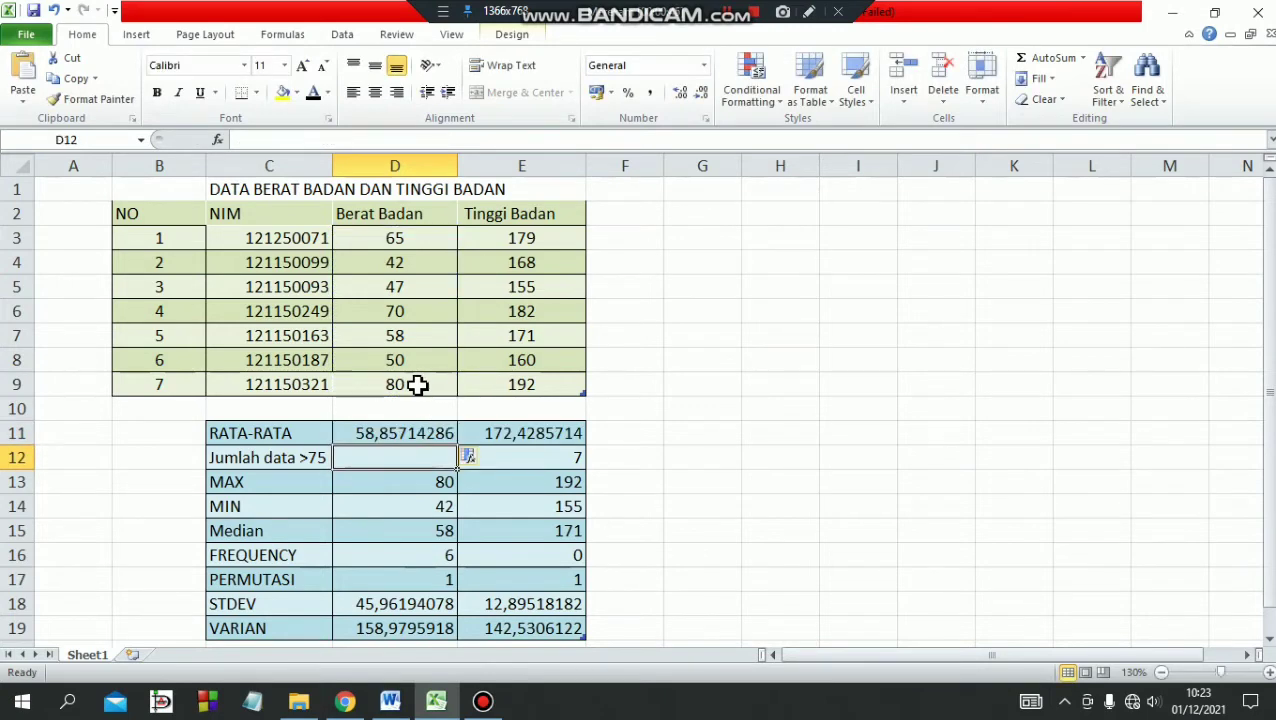
# Re-enter the range E3:E9 in the AVERAGE formula of cell E11 for the Tinggi Badan column.
pyautogui.click(509, 434)
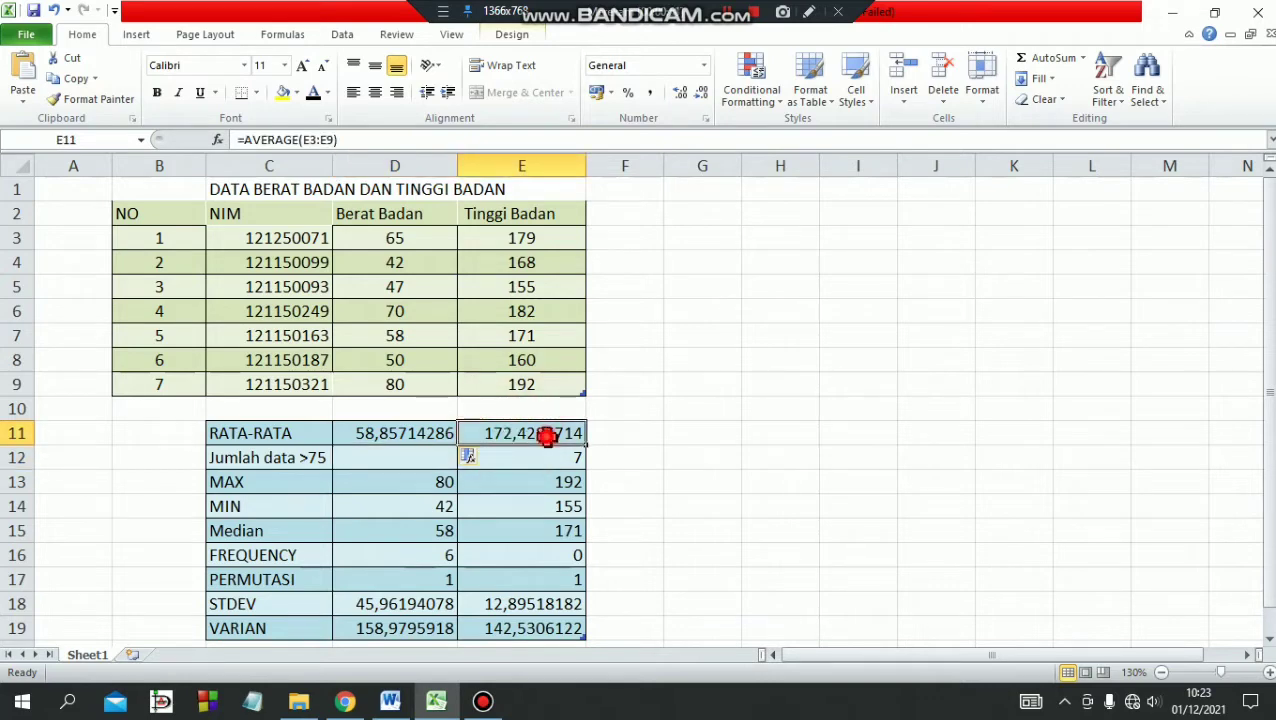
pyautogui.doubleClick(545, 436)
pyautogui.moveTo(603, 434); pyautogui.dragTo(558, 439)
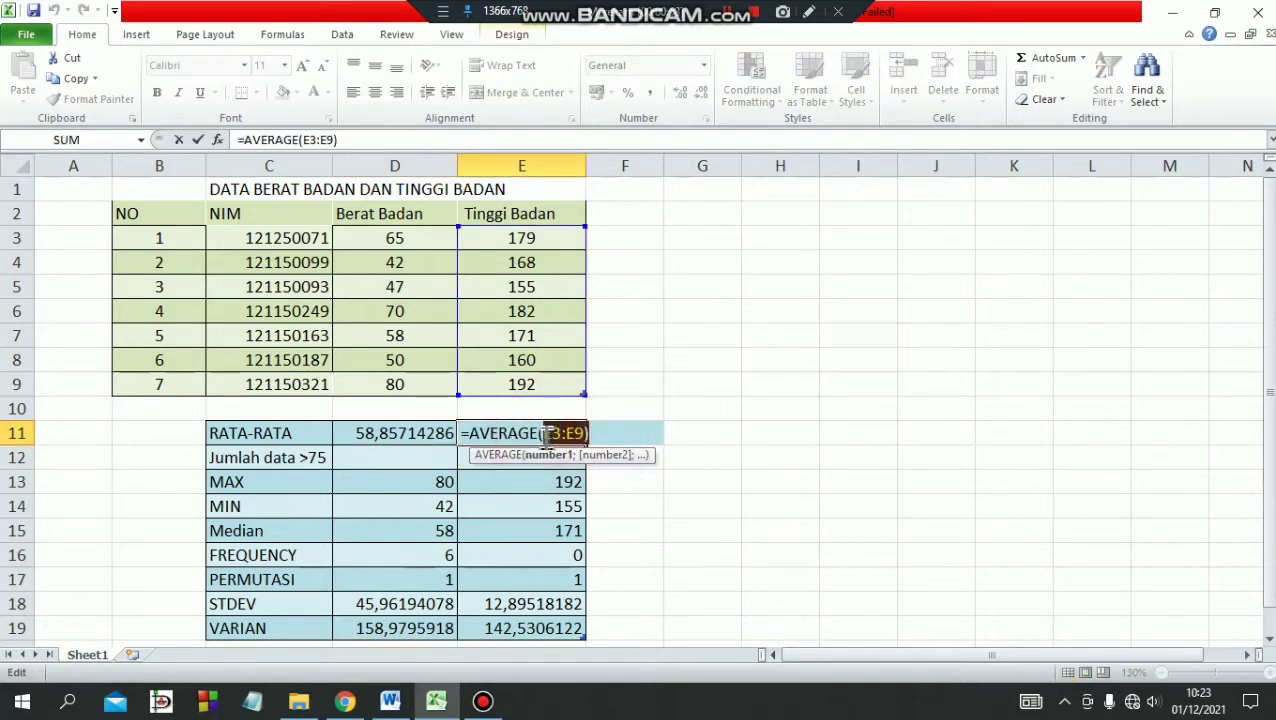
pyautogui.press('BackSpace')
pyautogui.press('BackSpace')
pyautogui.press('BackSpace')
pyautogui.press('BackSpace')
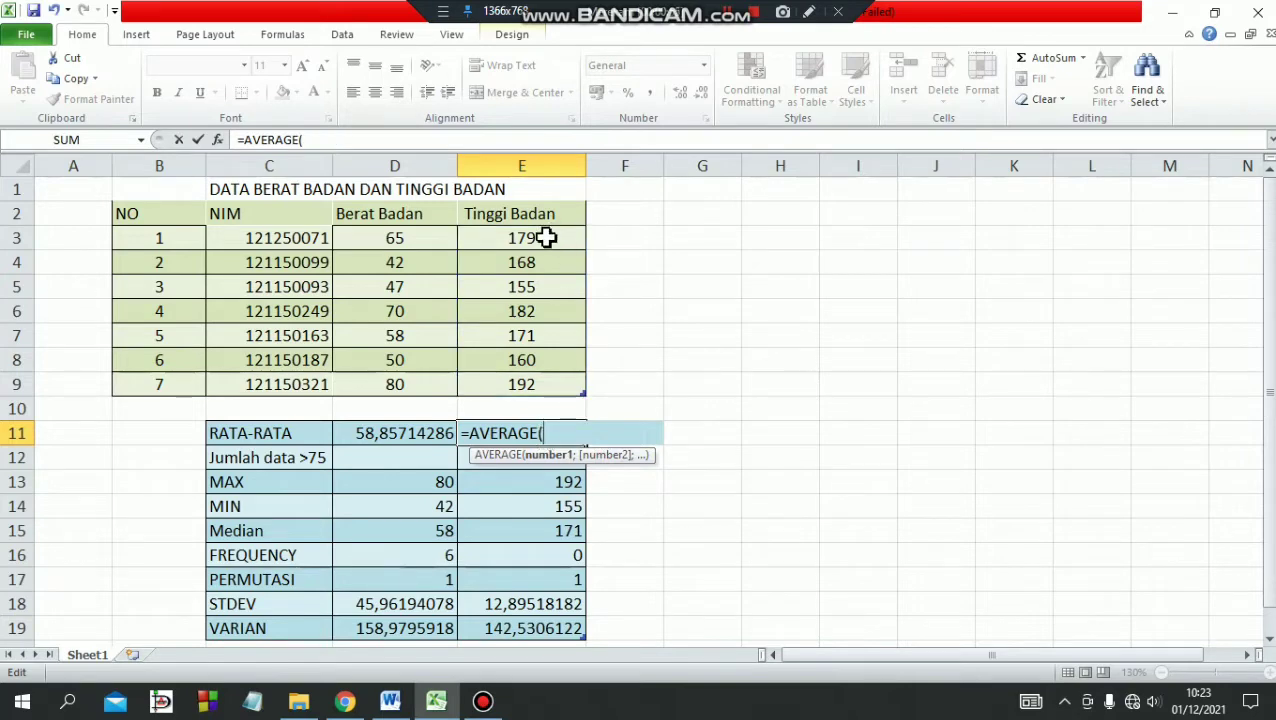
pyautogui.moveTo(541, 239); pyautogui.dragTo(543, 380)
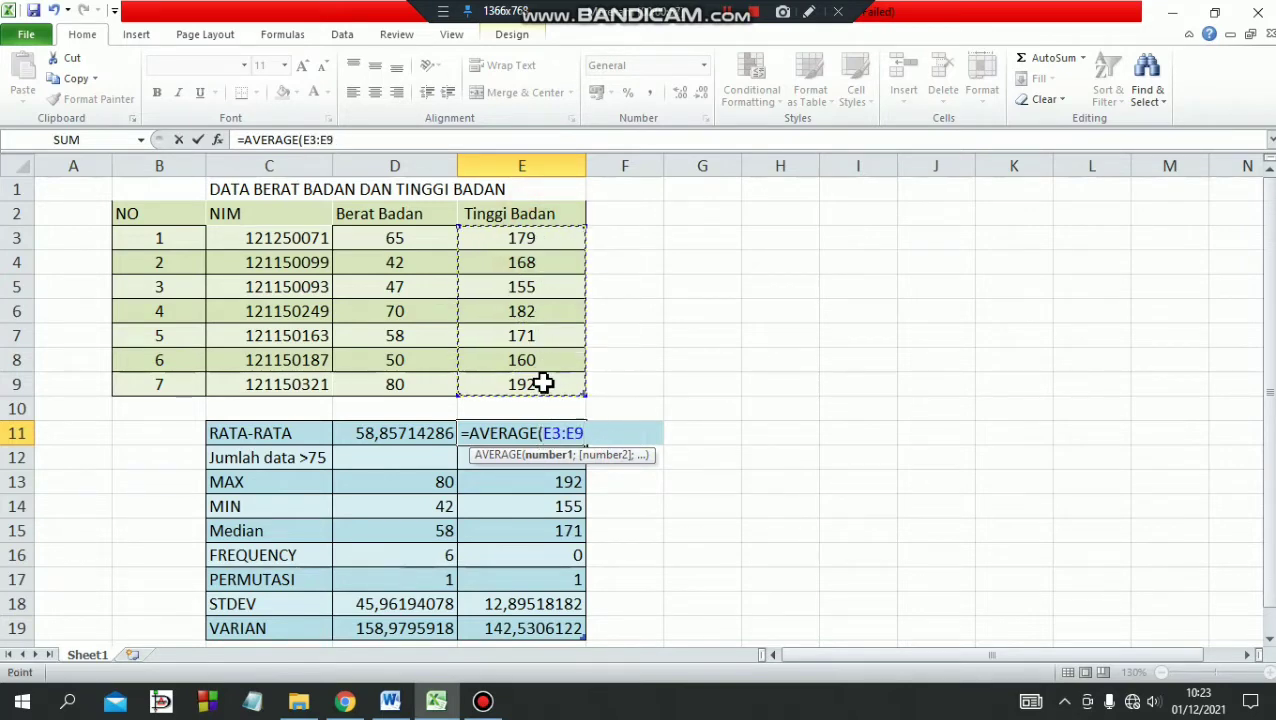
pyautogui.write(')')
pyautogui.press('Return')
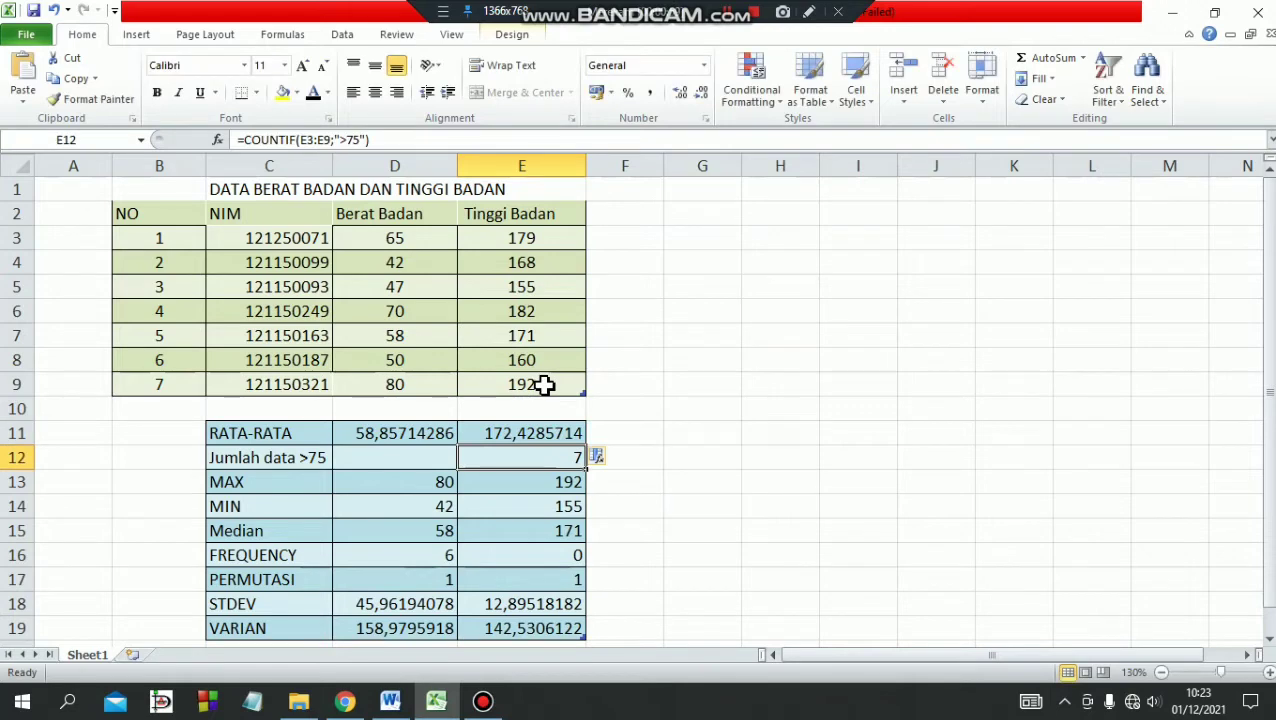
pyautogui.click(405, 436)
pyautogui.click(538, 437)
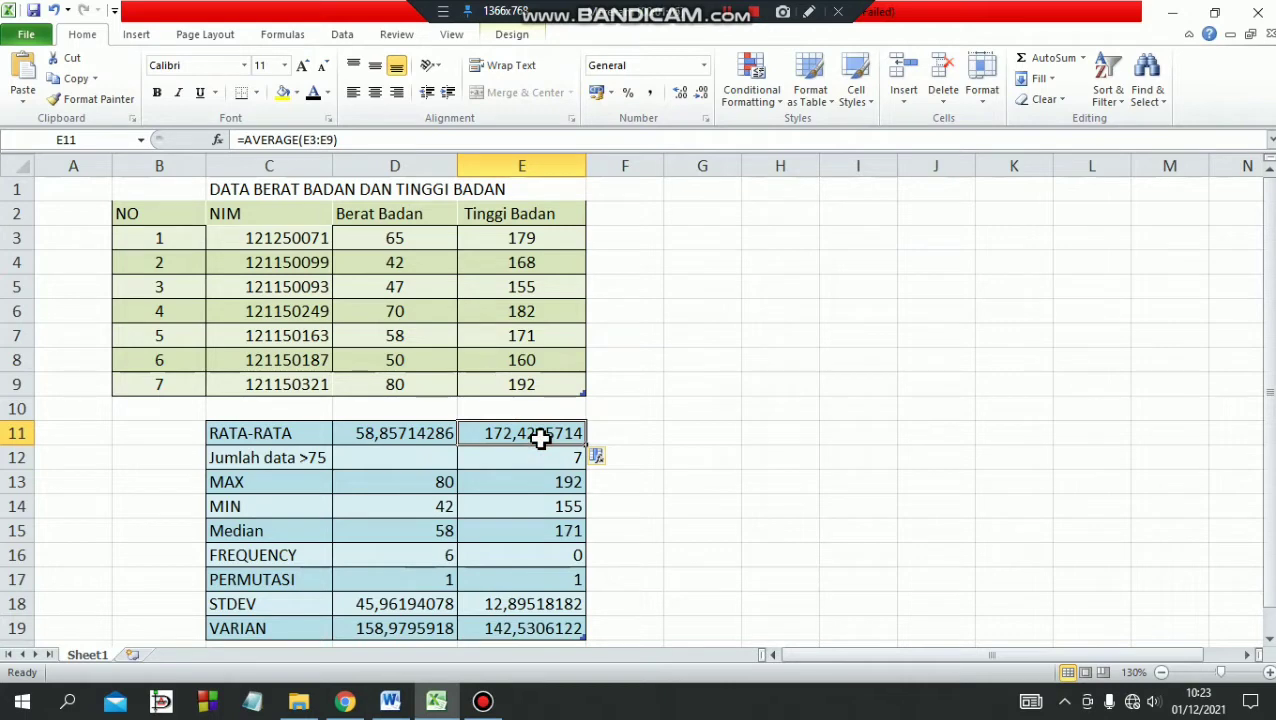
# Enter =COUNTIF(D3:D9;">75") in cell D12 to count the Berat Badan values above 75.
pyautogui.click(285, 460)
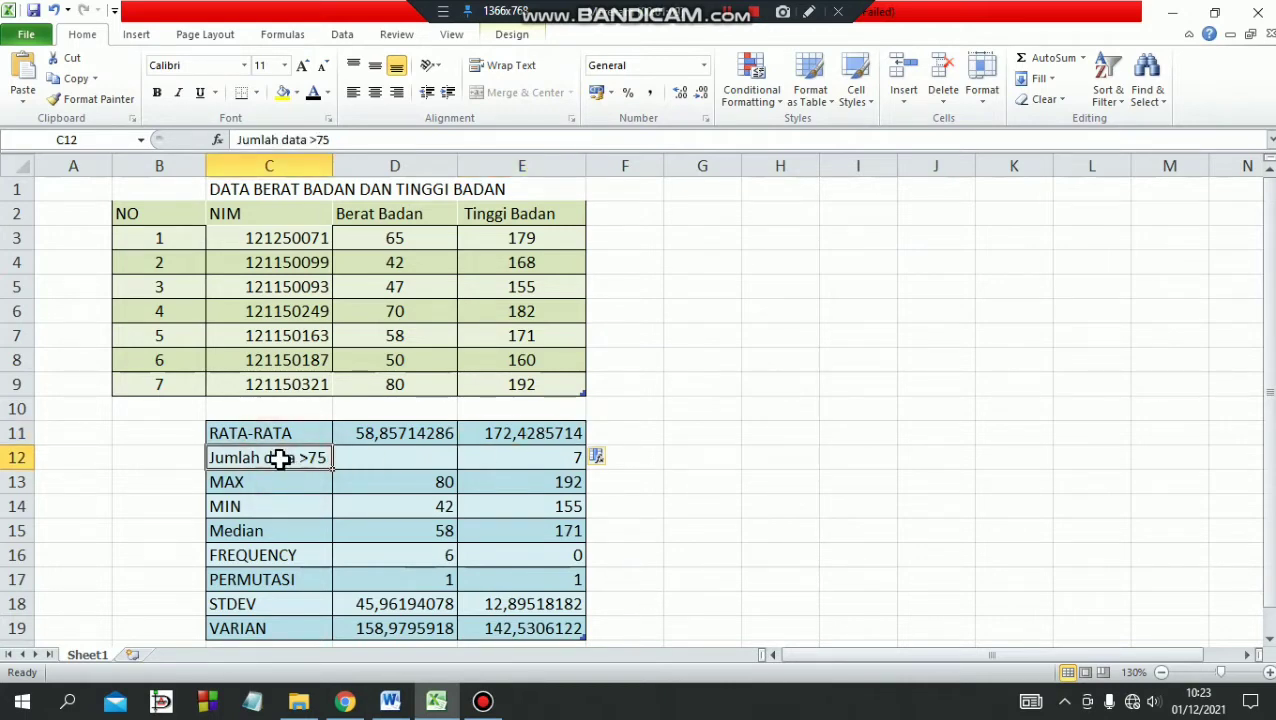
pyautogui.click(385, 462)
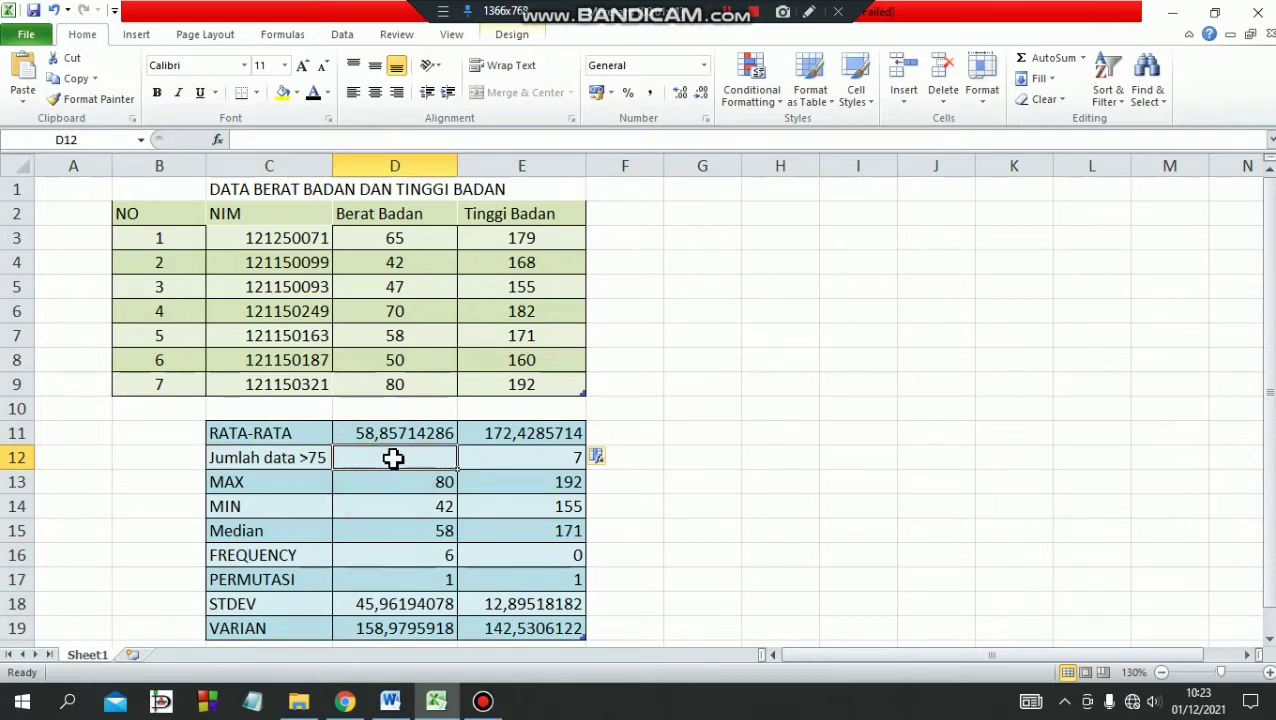
pyautogui.doubleClick(394, 458)
pyautogui.write('=C')
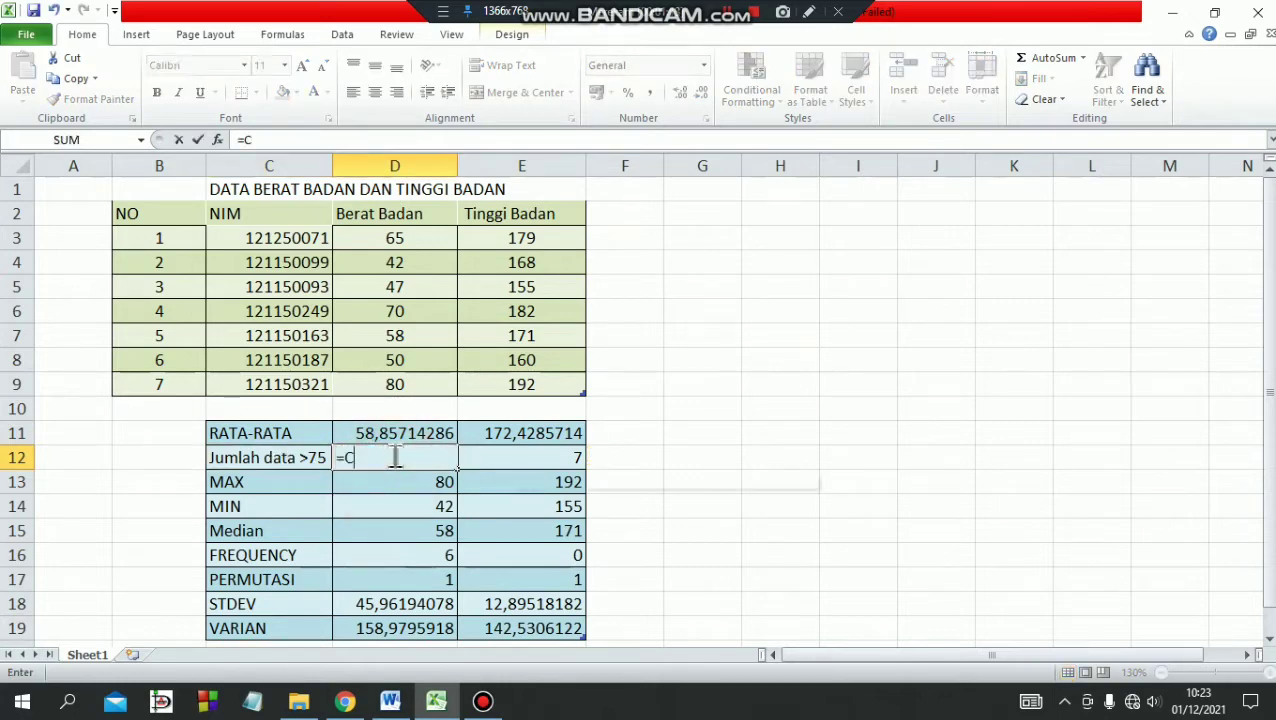
pyautogui.write('OUNTIF')
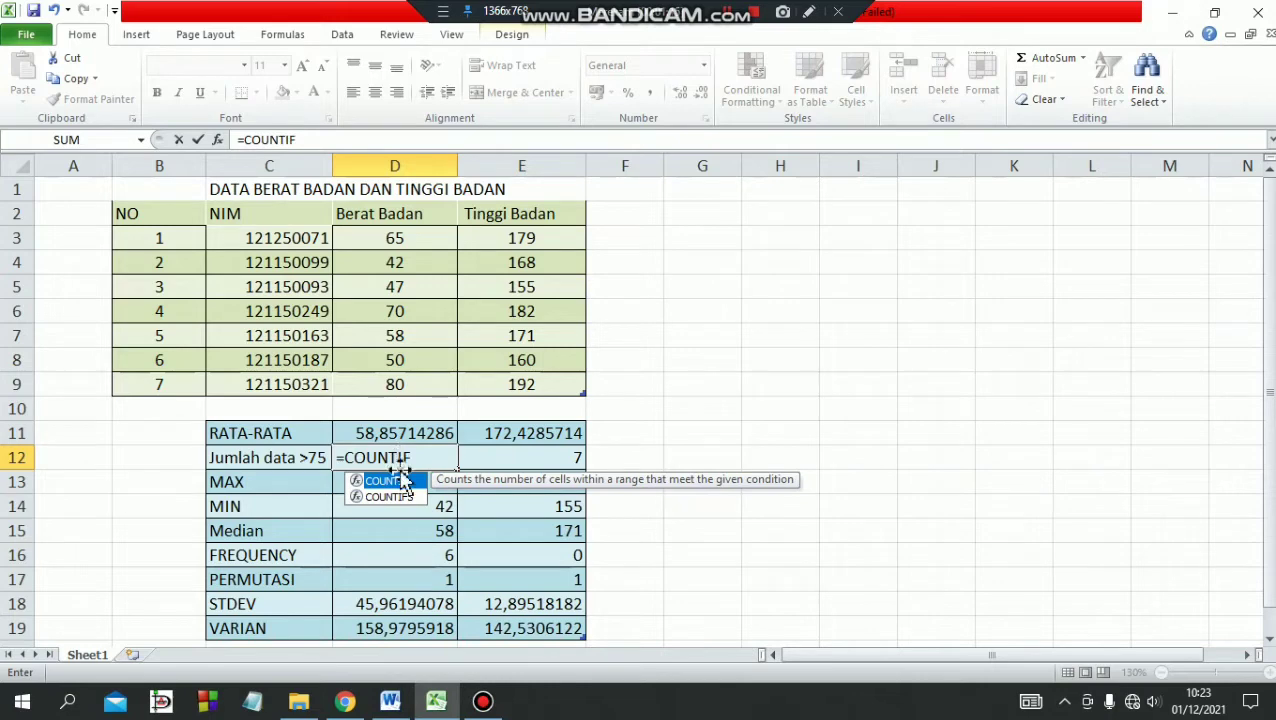
pyautogui.click(398, 481)
pyautogui.click(400, 483)
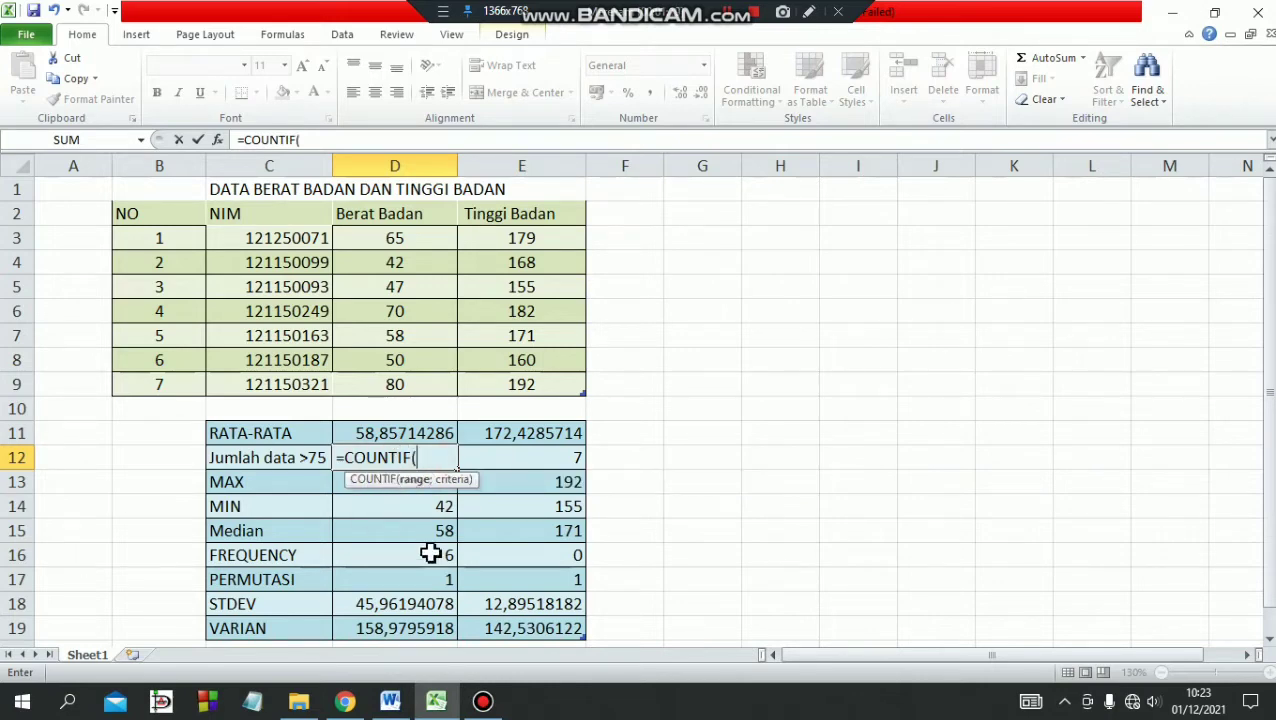
pyautogui.moveTo(419, 238); pyautogui.dragTo(412, 384)
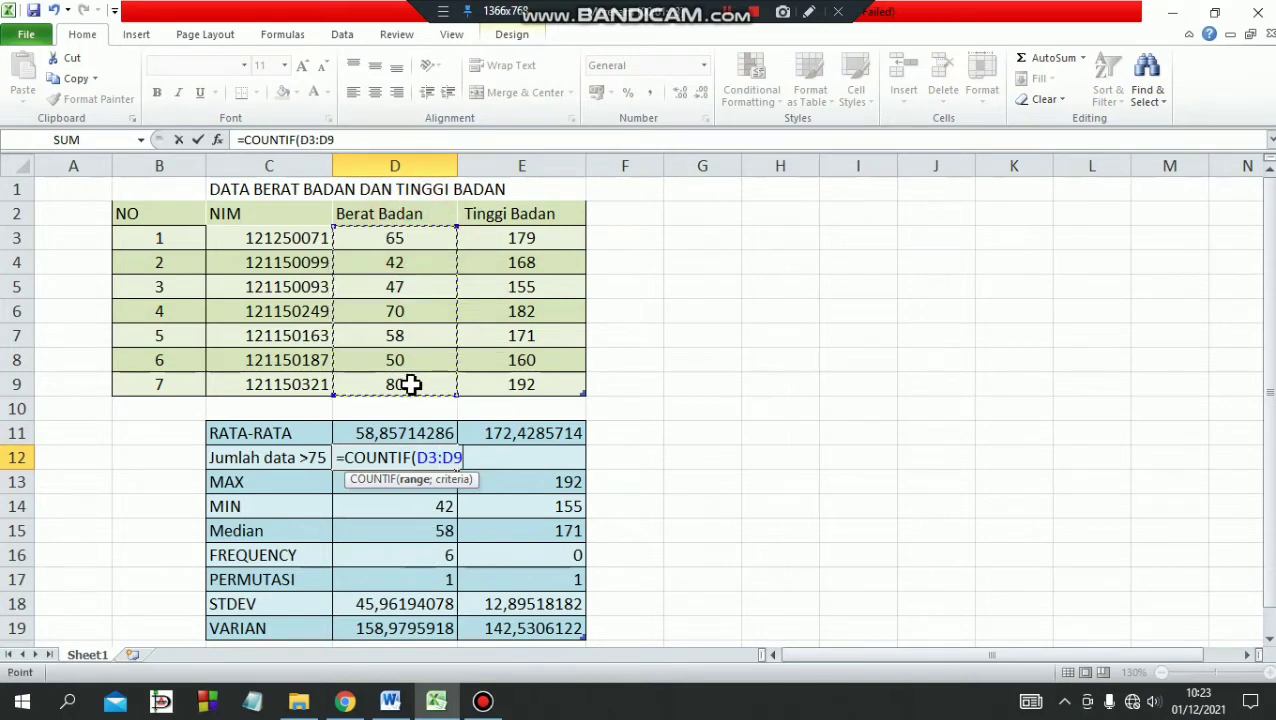
pyautogui.write(';">75')
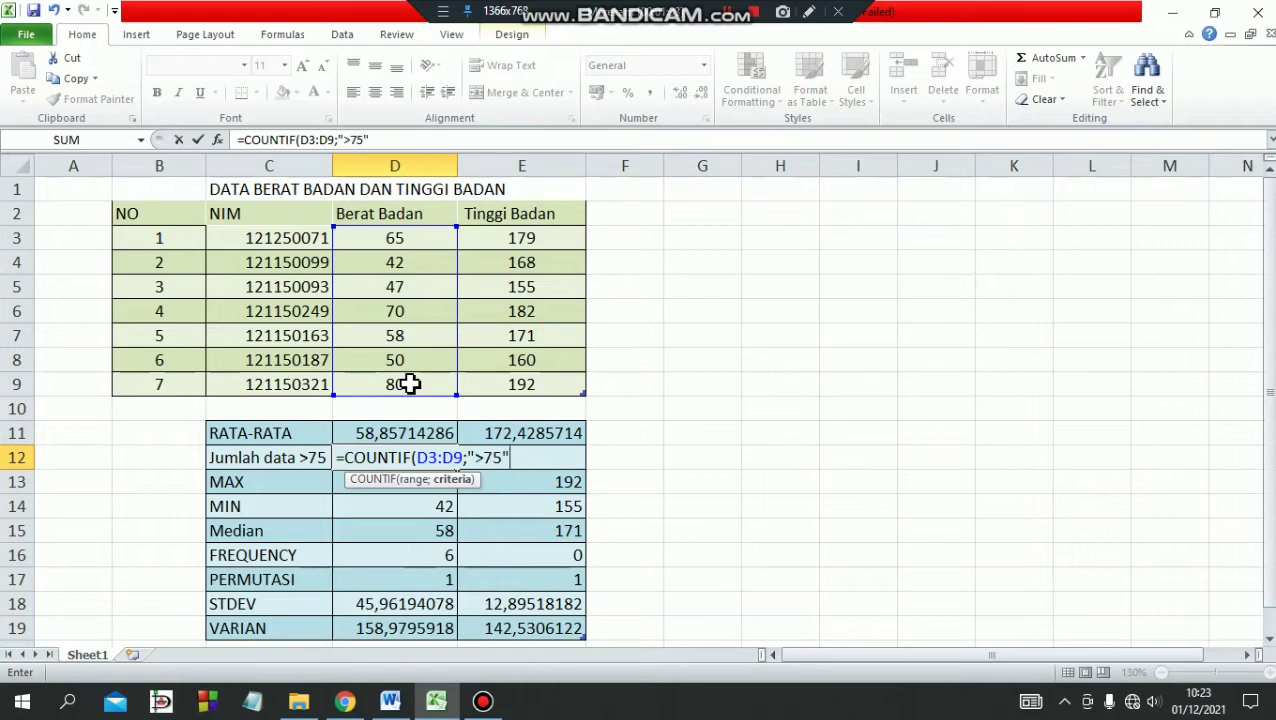
pyautogui.write(')')
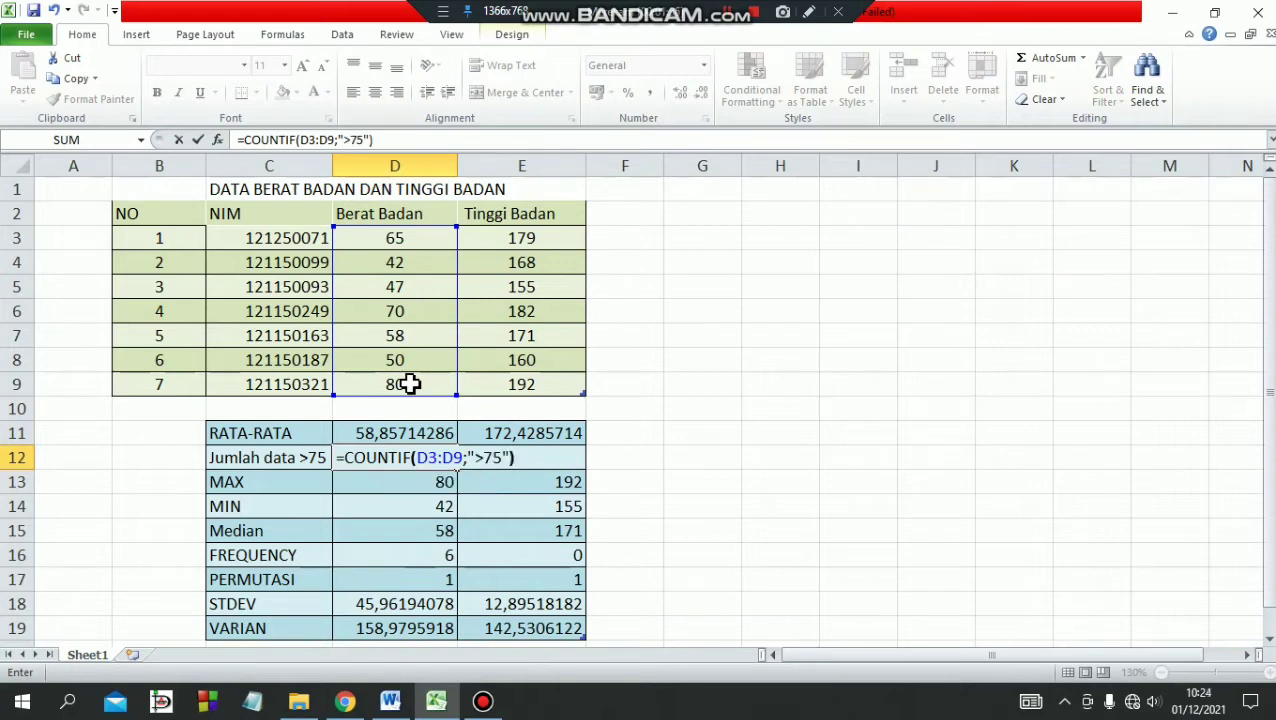
pyautogui.press('Return')
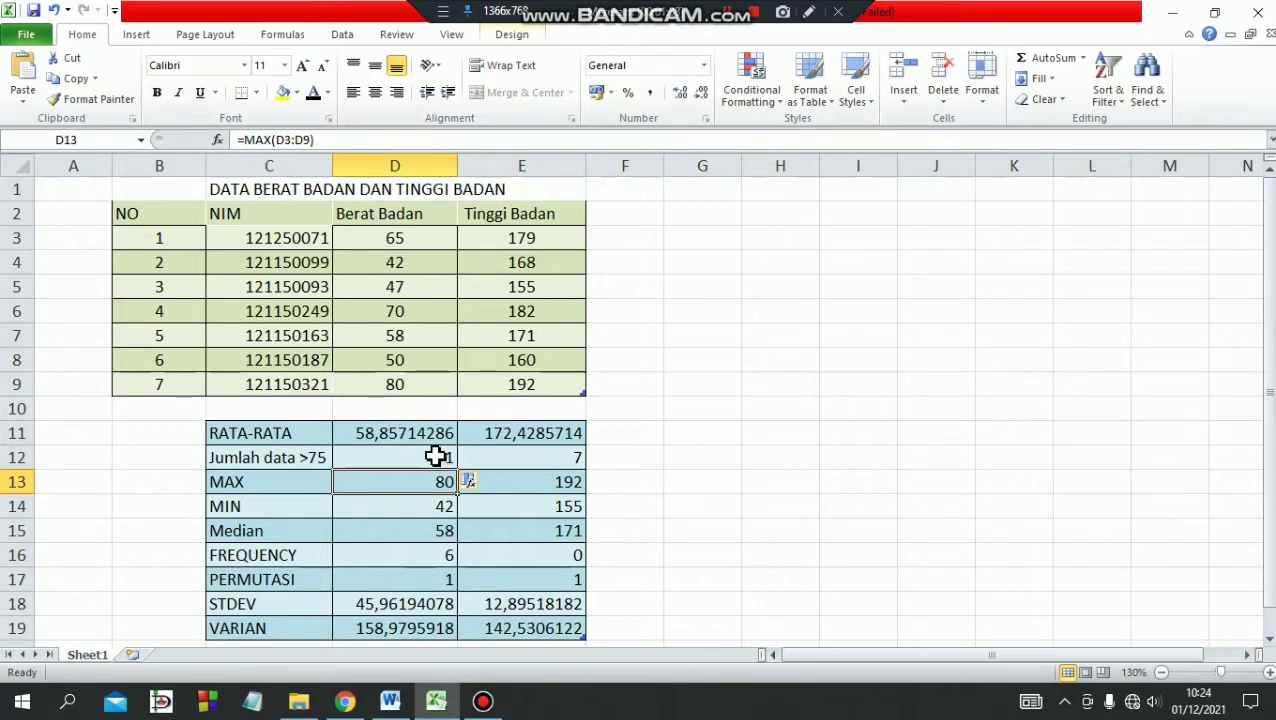
# Examine the COUNTIF formulas of the Jumlah data >75 row in cells D12 and E12.
pyautogui.click(420, 457)
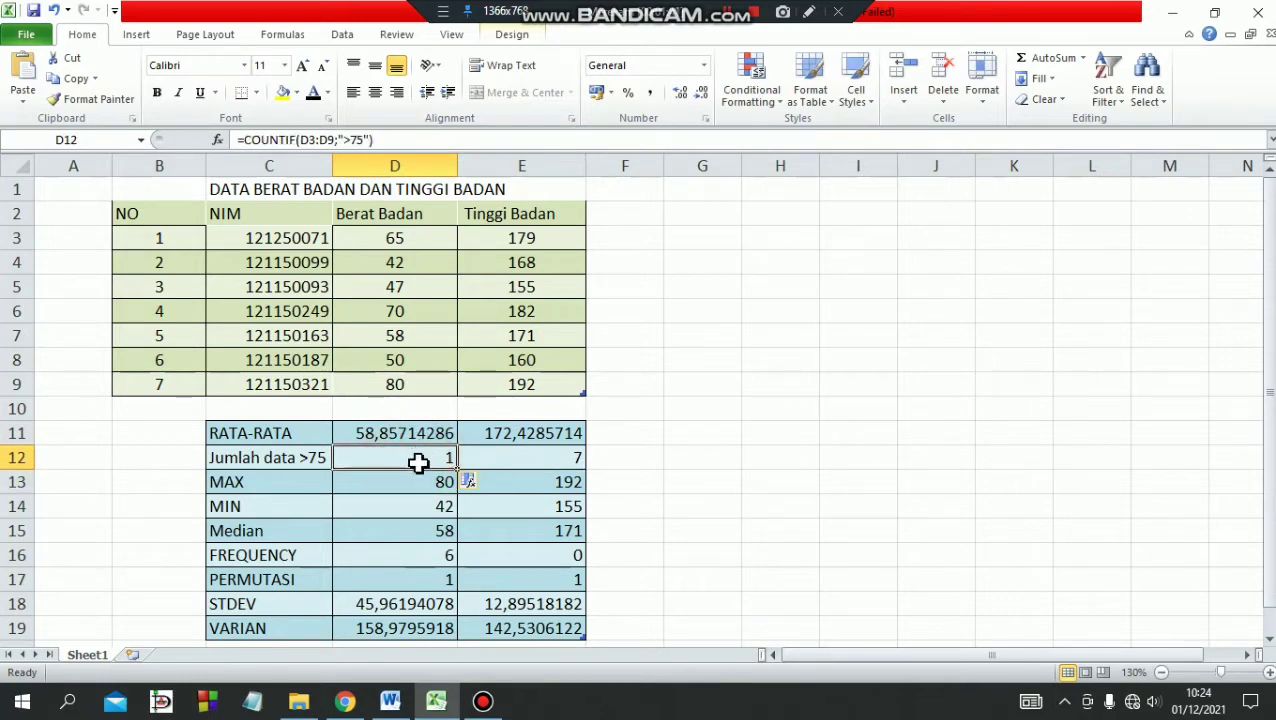
pyautogui.click(514, 457)
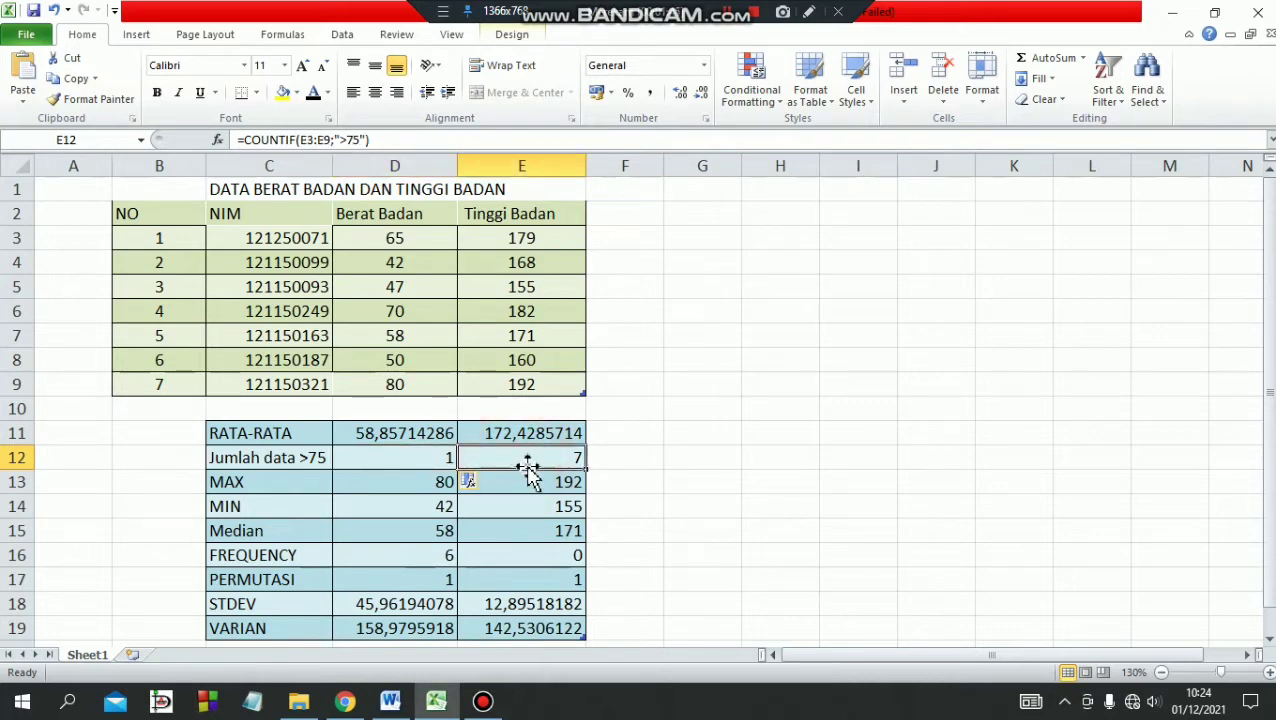
pyautogui.doubleClick(539, 457)
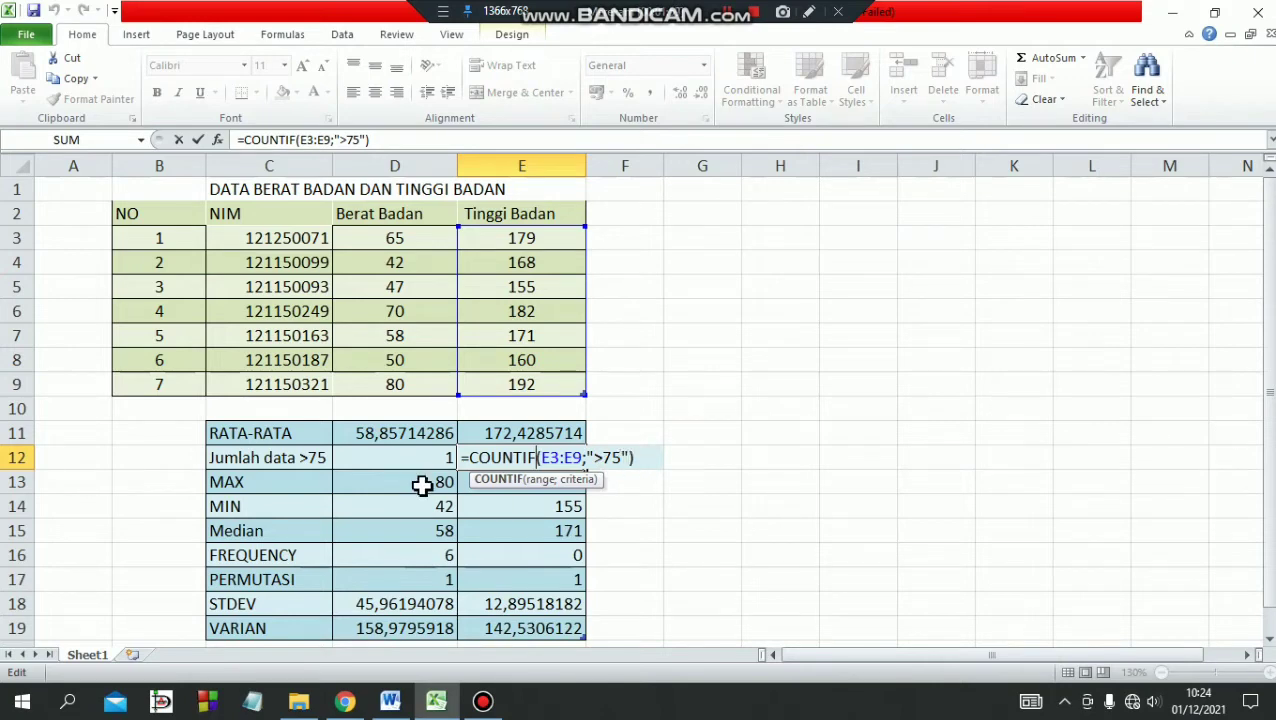
pyautogui.press('Return')
# Reselect the Berat Badan values as the range of the MAX formula in cell D13.
pyautogui.doubleClick(421, 485)
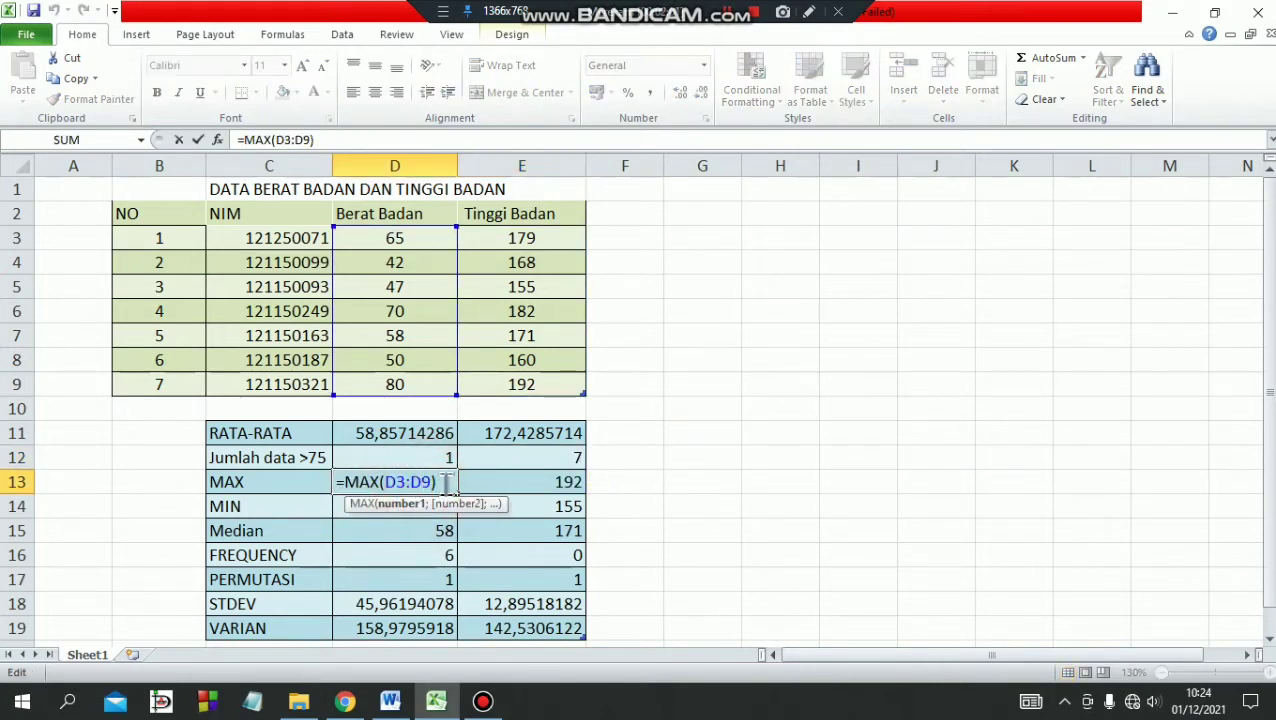
pyautogui.moveTo(447, 485); pyautogui.dragTo(396, 482)
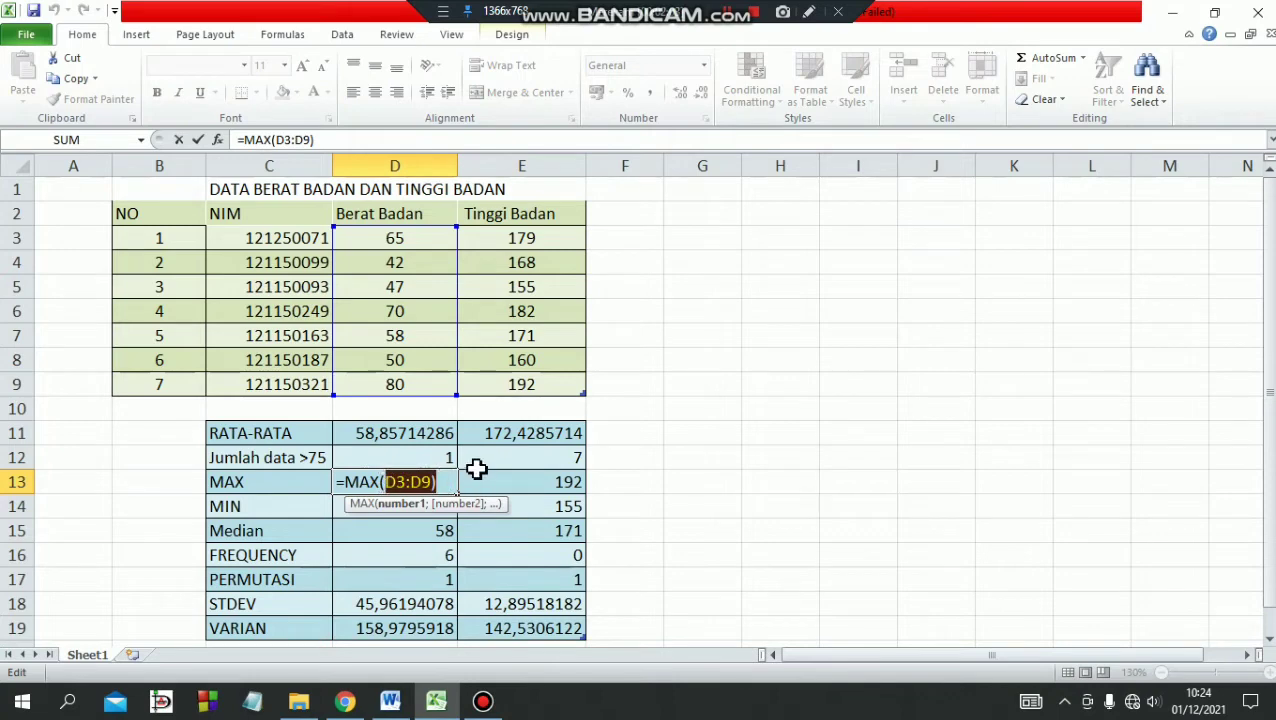
pyautogui.press('BackSpace')
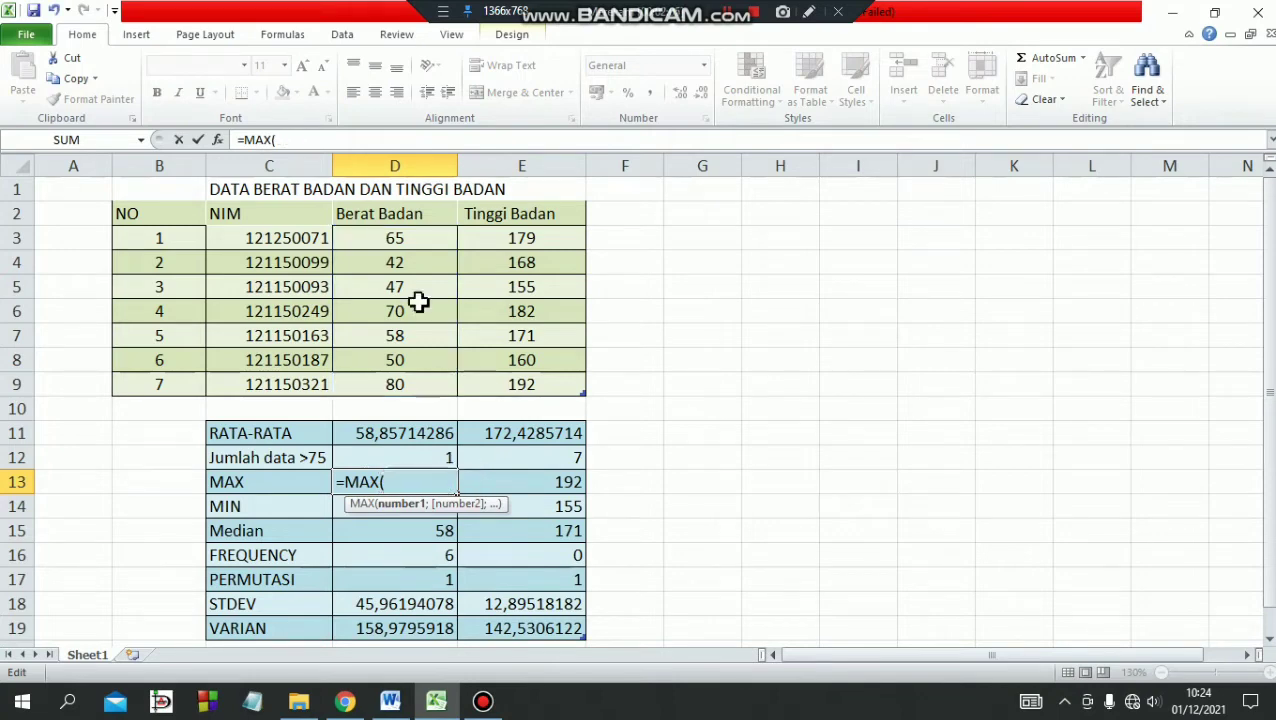
pyautogui.click(388, 240)
pyautogui.moveTo(388, 240); pyautogui.dragTo(381, 402)
pyautogui.hotkey('shift', 'Return')
pyautogui.write(')')
pyautogui.hotkey('shift', 'Return')
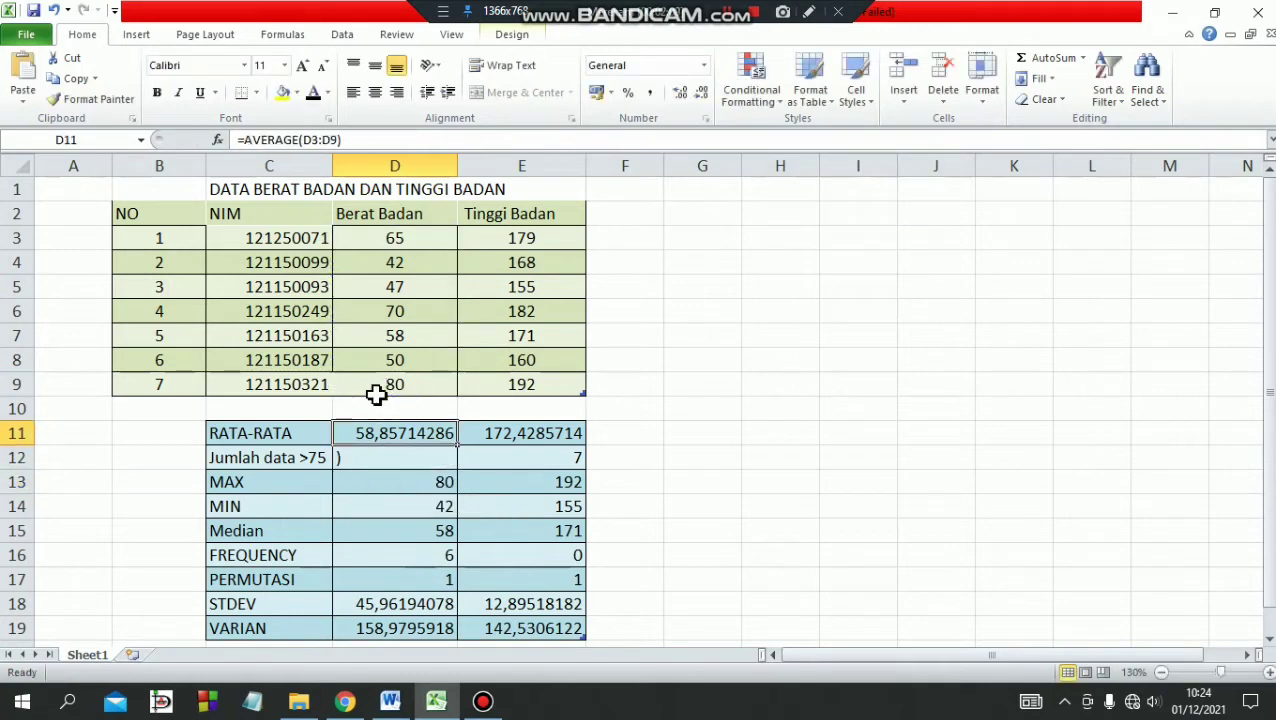
pyautogui.click(726, 12)
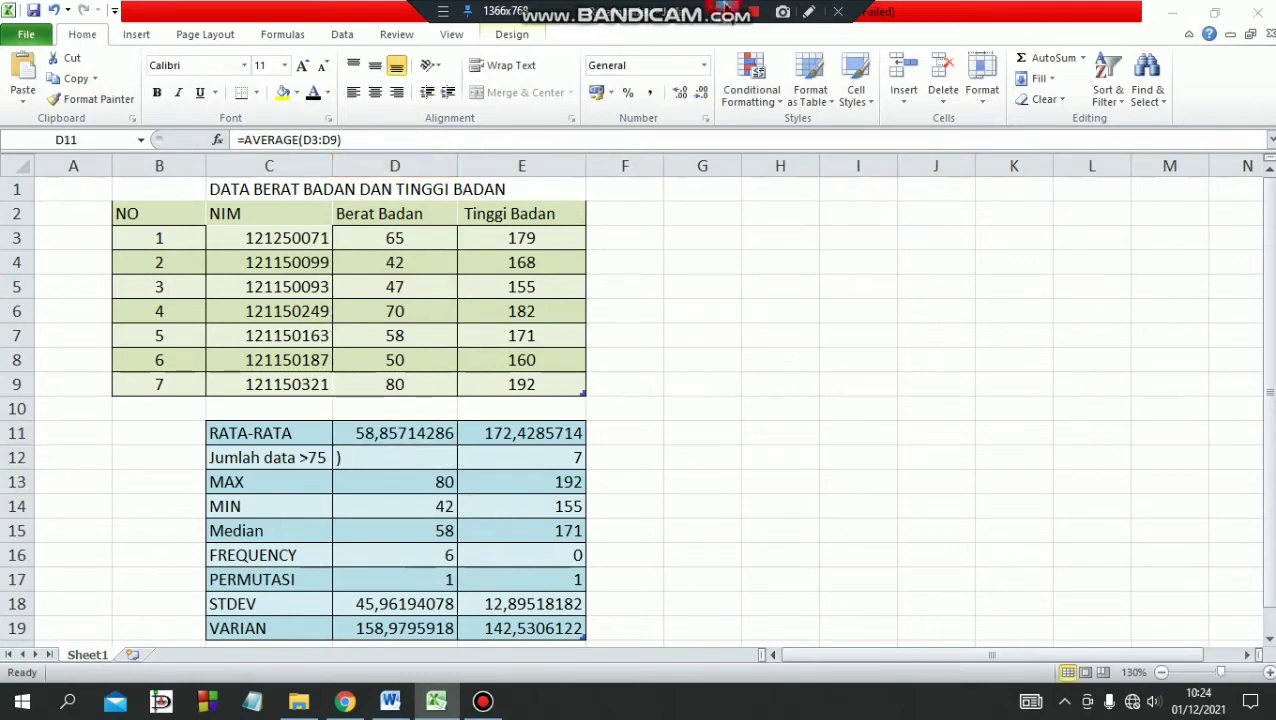
# Replace the stray bracket in cell D12 with =COUNTIF(D3:D9;">75") to count the Berat Badan values above 75.
pyautogui.click(390, 456)
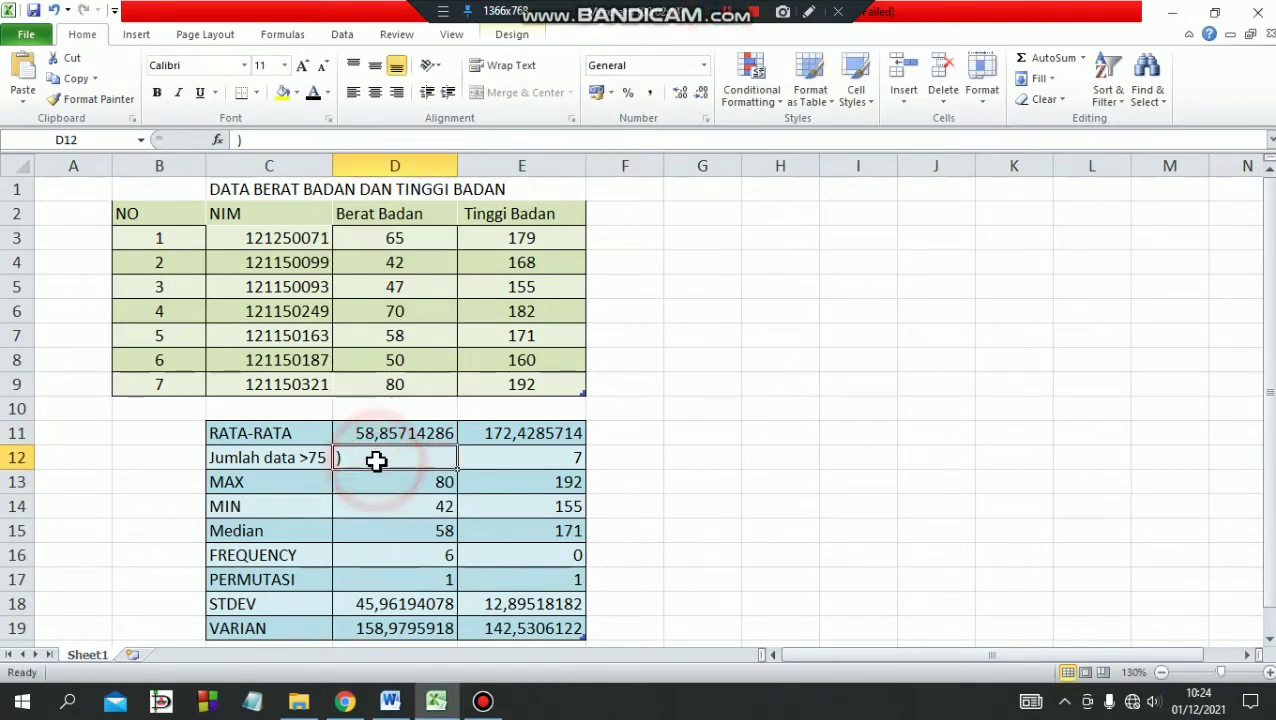
pyautogui.doubleClick(376, 460)
pyautogui.press('BackSpace')
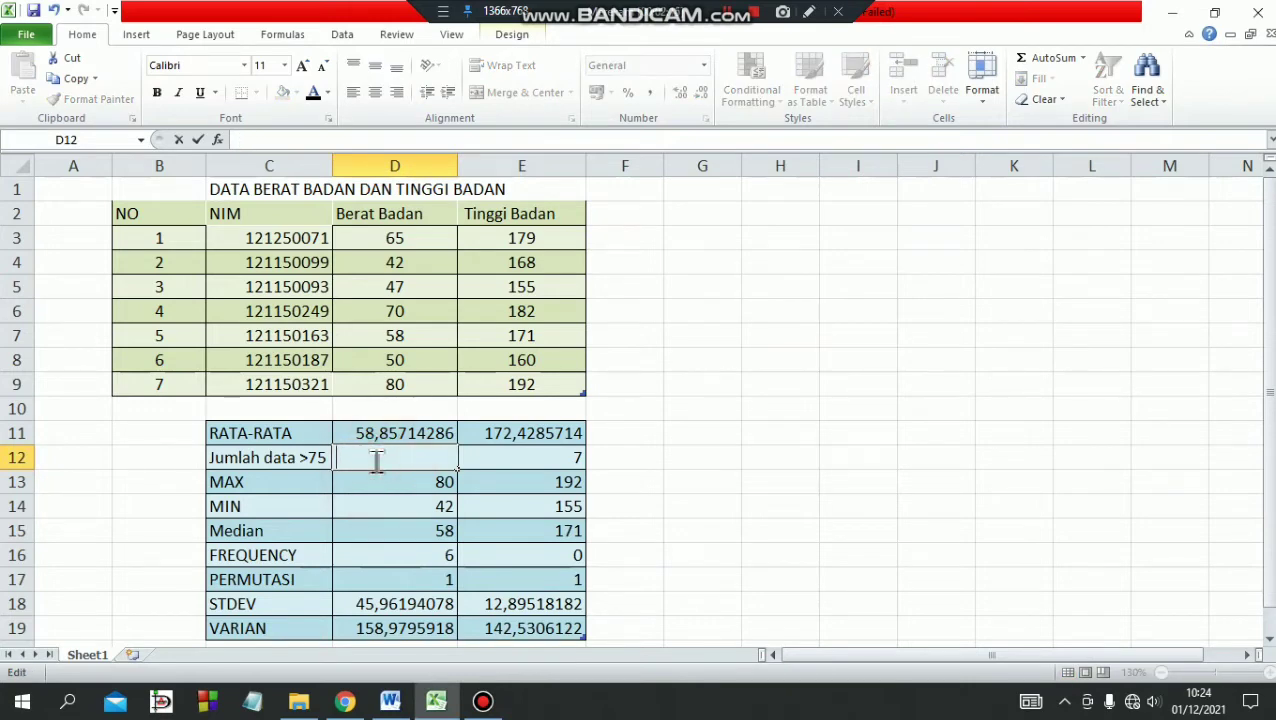
pyautogui.write('=V')
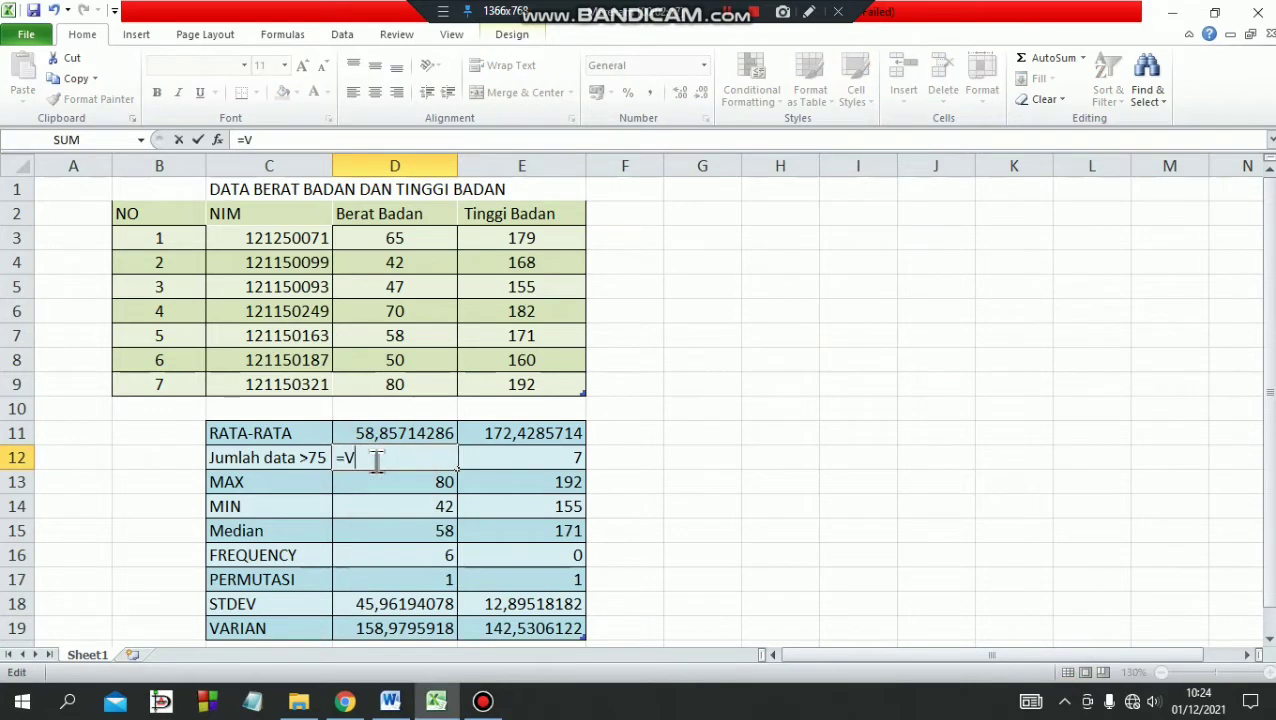
pyautogui.write('OUNTIF')
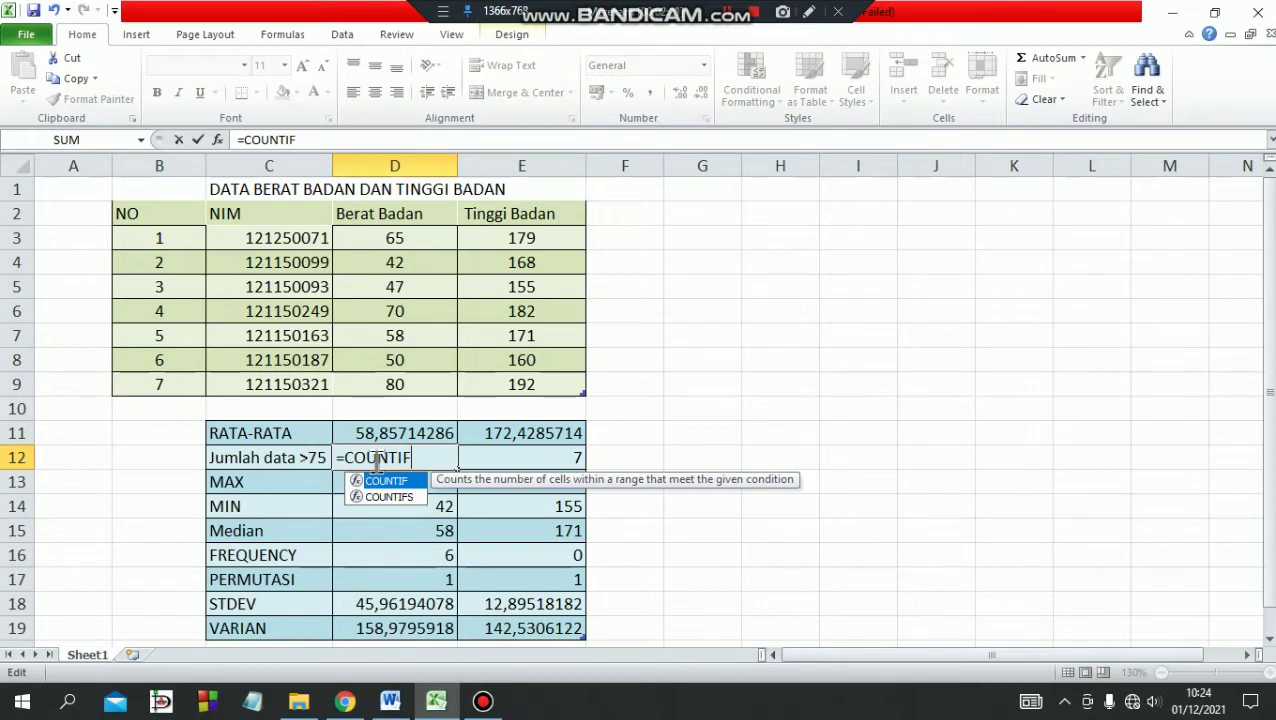
pyautogui.write('(')
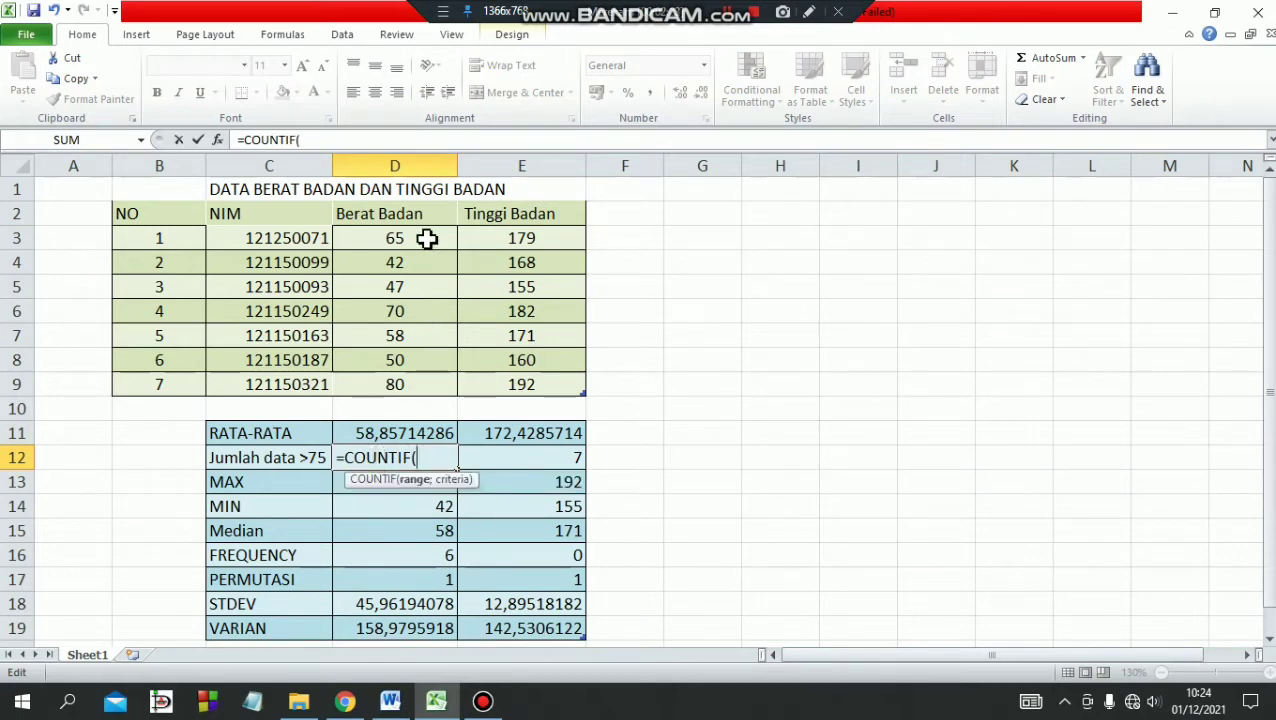
pyautogui.moveTo(427, 238); pyautogui.dragTo(413, 379)
pyautogui.write(';">75')
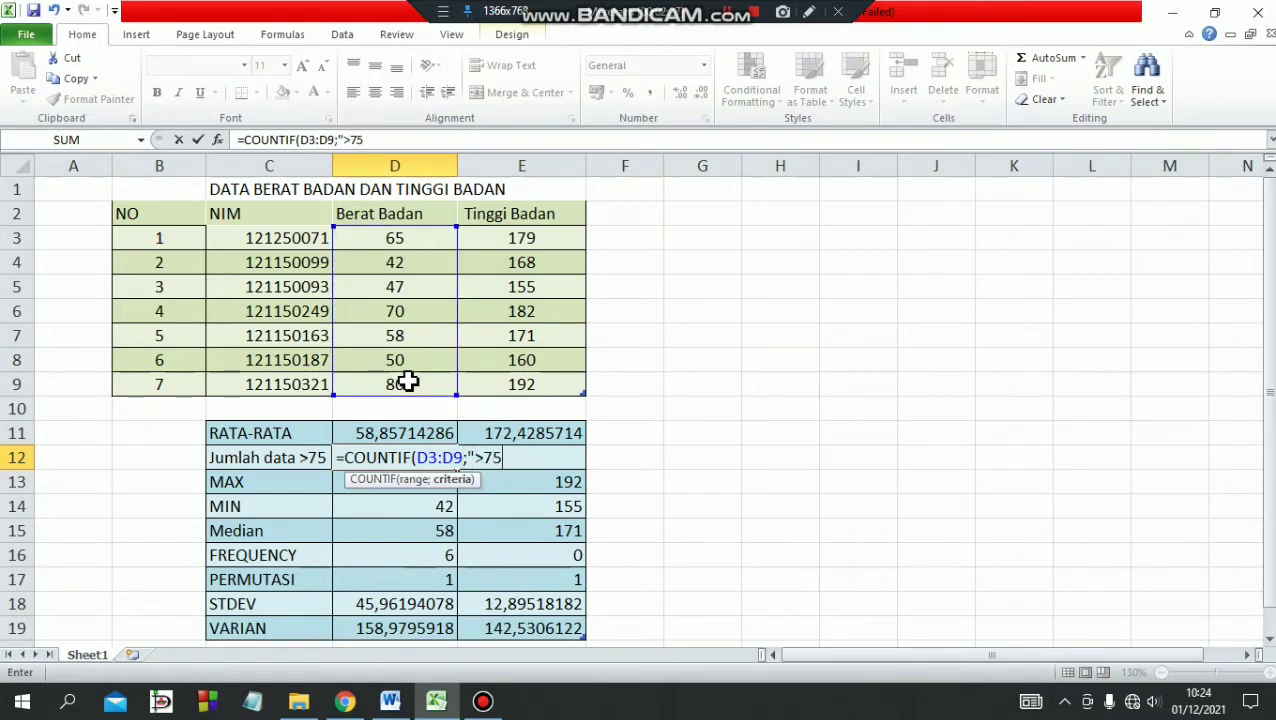
pyautogui.write('")')
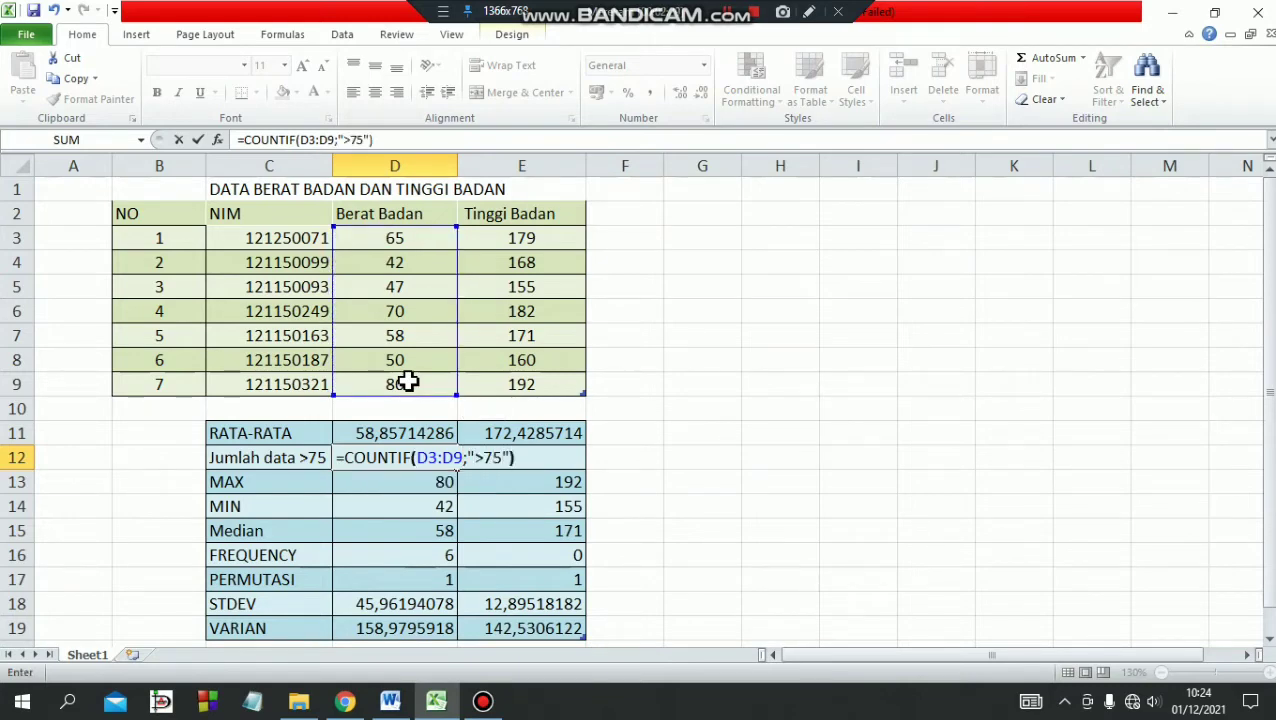
pyautogui.press('Return')
# Examine the MAX formula of the Berat Badan column in cell D13.
pyautogui.click(426, 486)
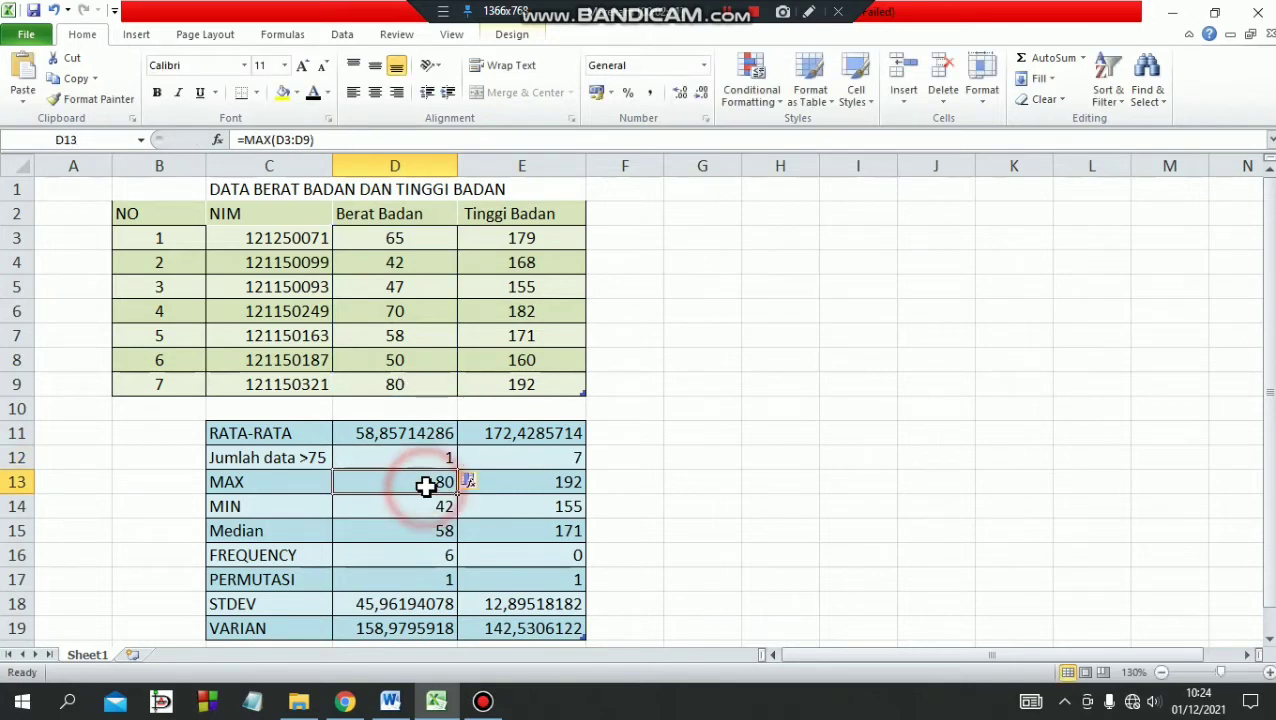
pyautogui.doubleClick(426, 486)
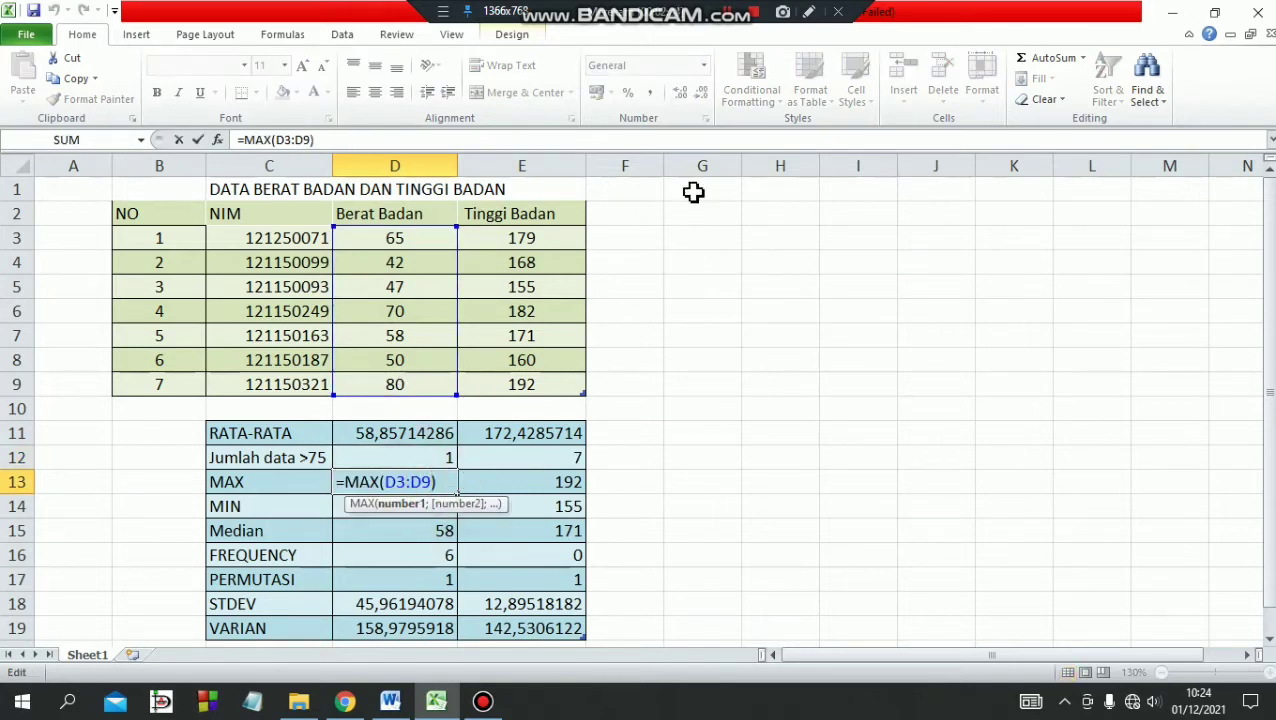
pyautogui.click(441, 479)
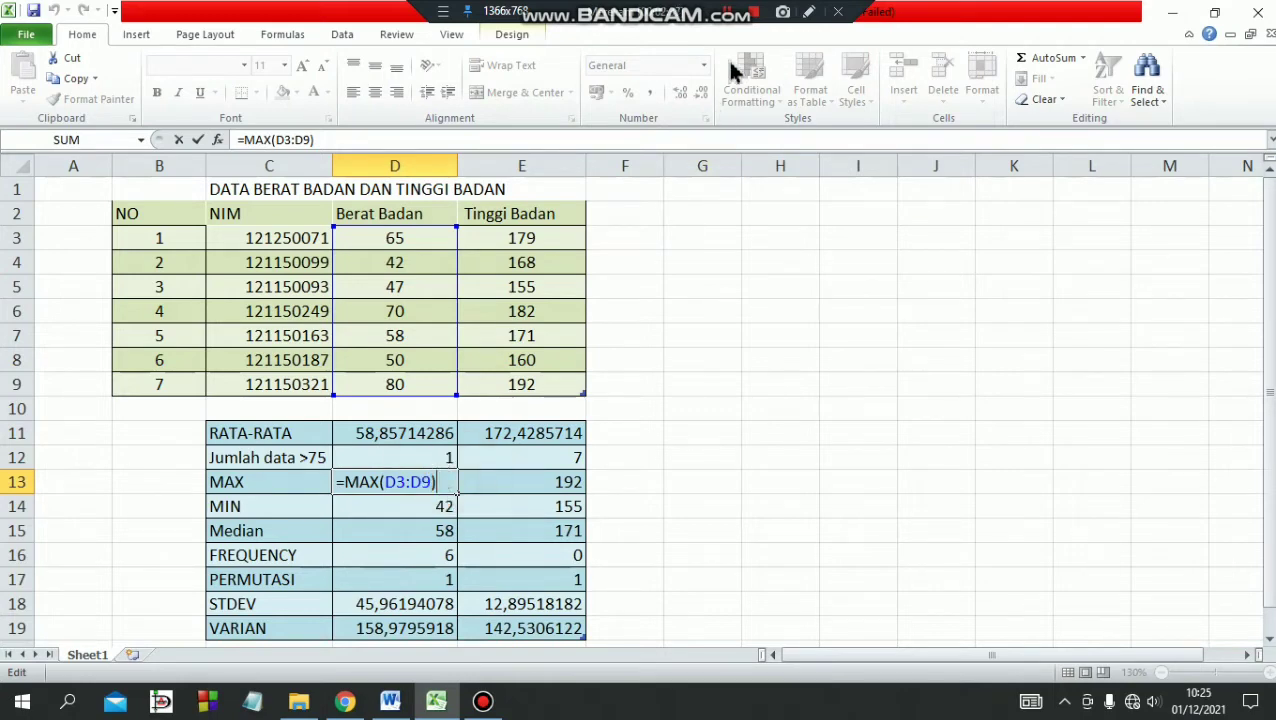
pyautogui.press('Return')
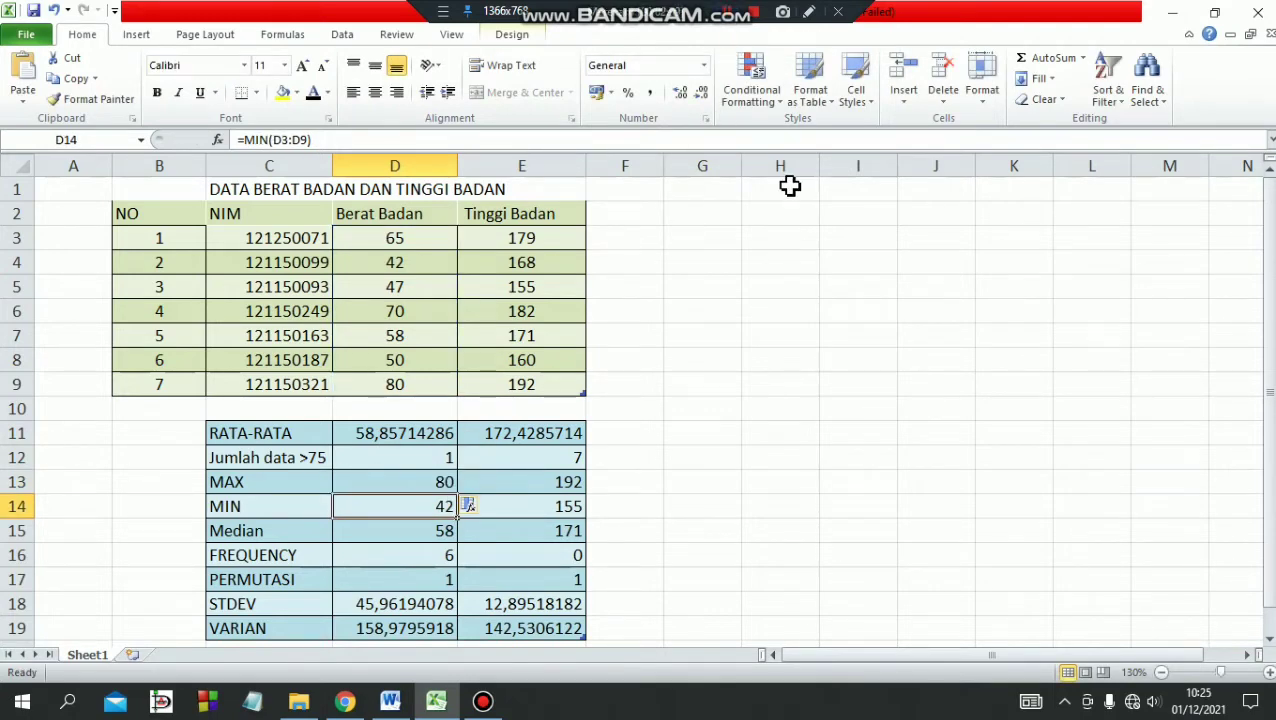
# Re-enter =MAX(E3:E9) in cell E13 for the Tinggi Badan column and check both formulas of the MAX row.
pyautogui.click(512, 484)
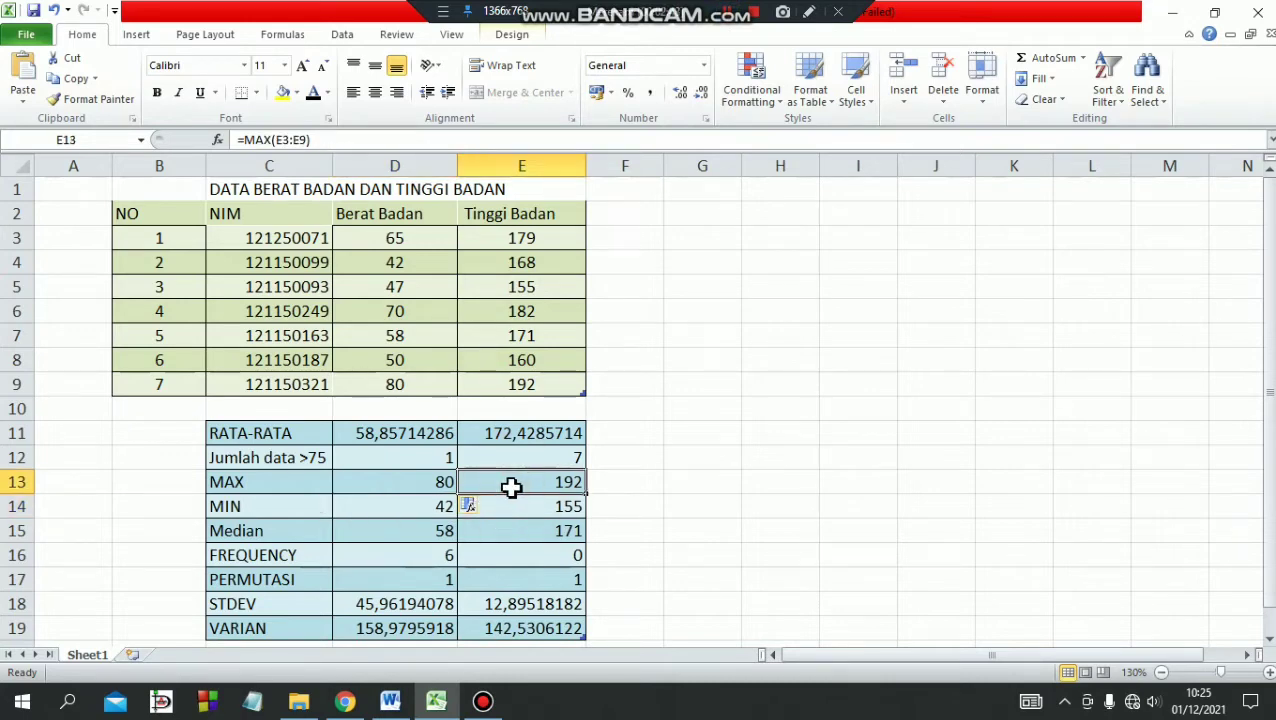
pyautogui.doubleClick(558, 486)
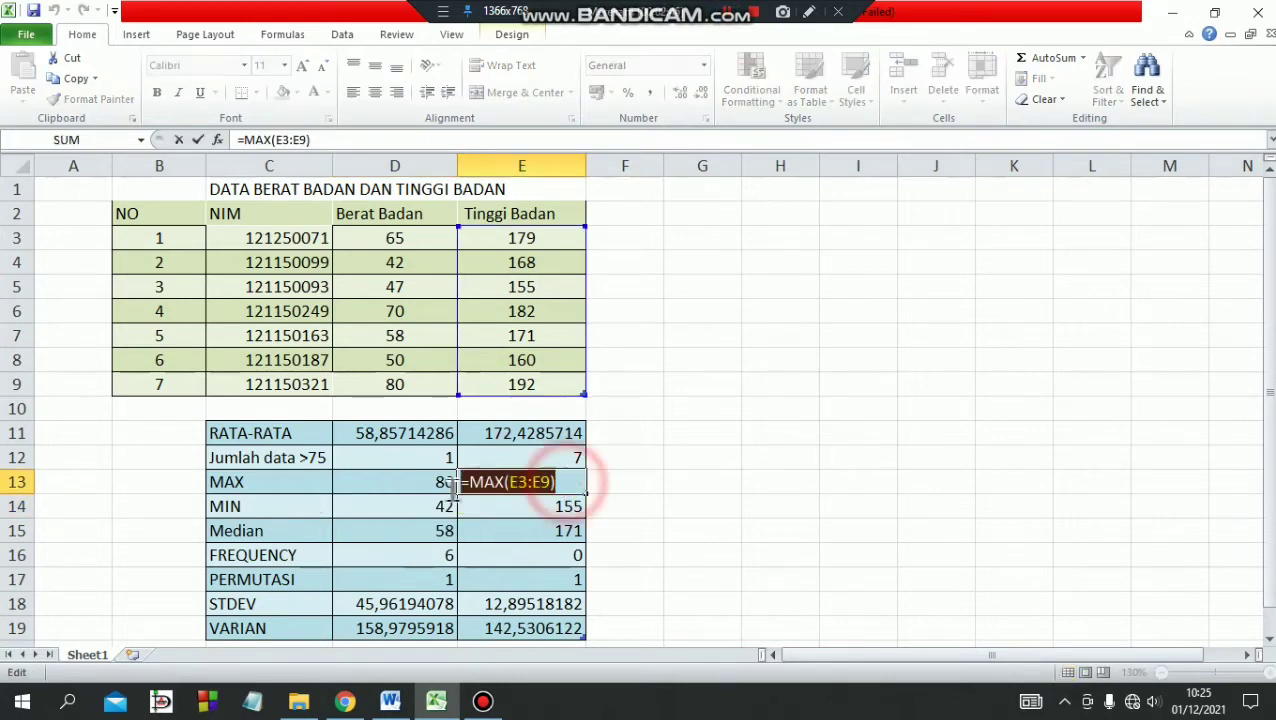
pyautogui.write('=MAX')
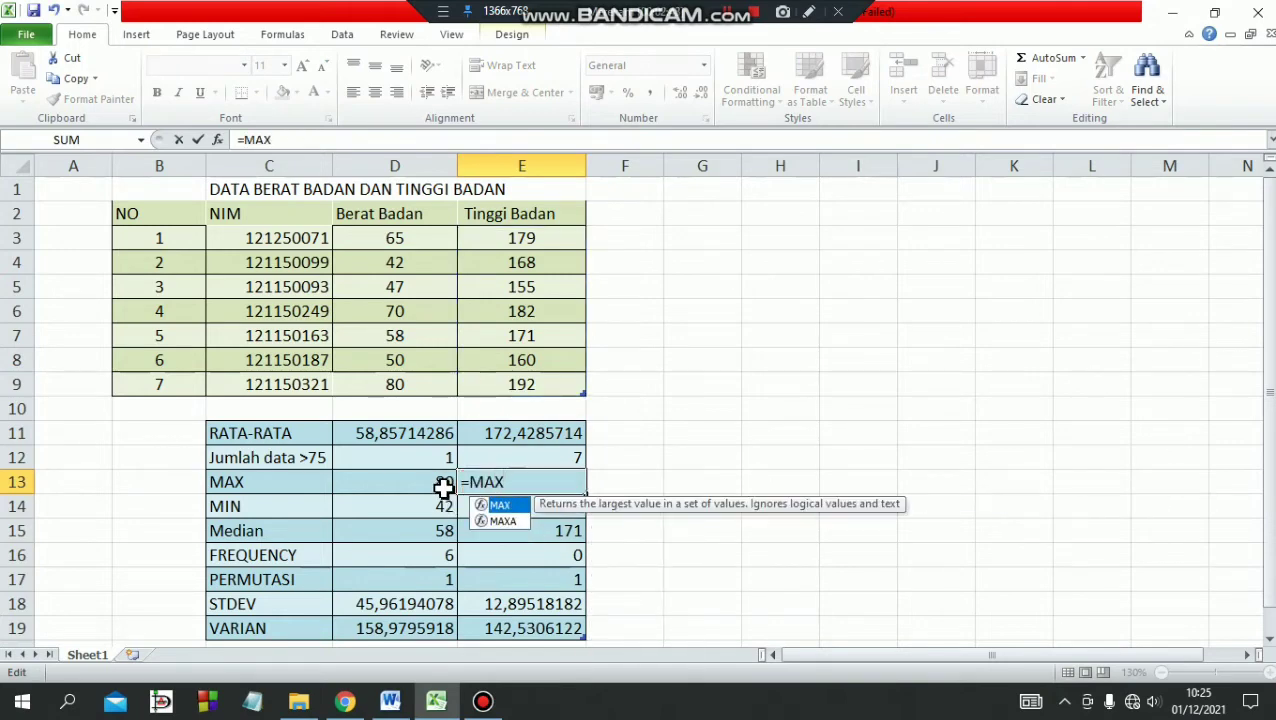
pyautogui.doubleClick(505, 506)
pyautogui.moveTo(522, 238); pyautogui.dragTo(524, 382)
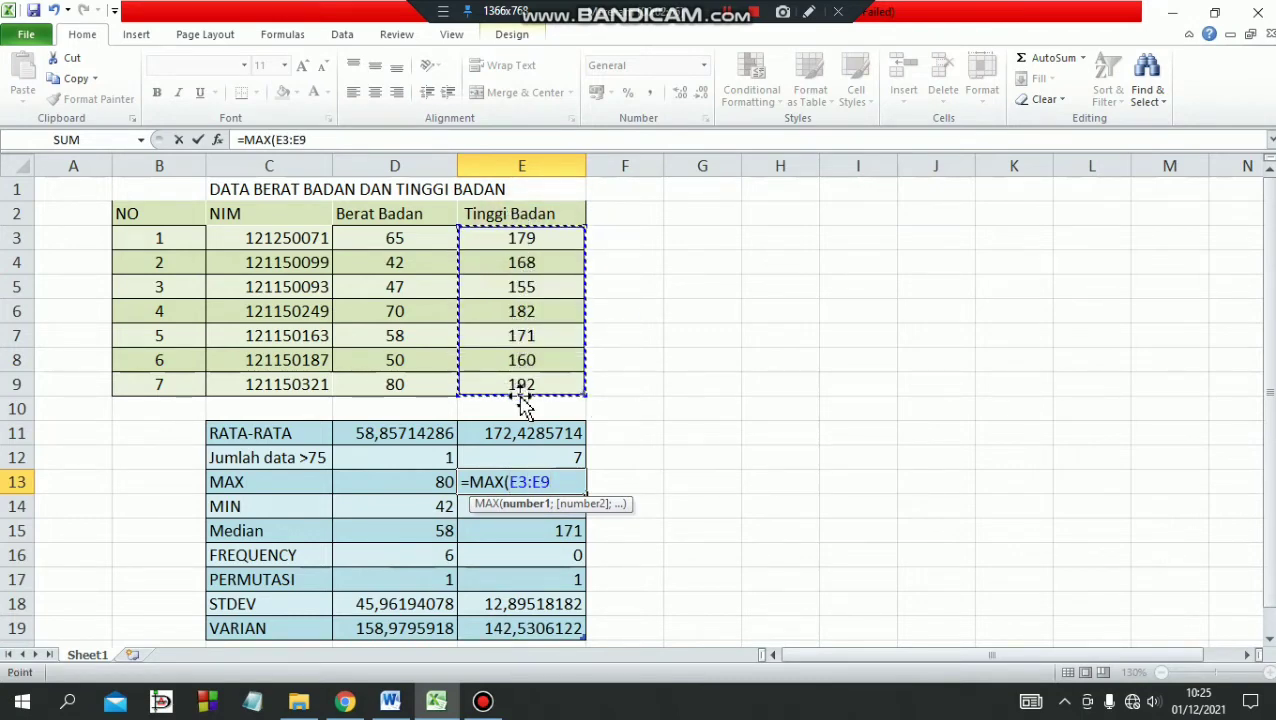
pyautogui.write(')')
pyautogui.press('Return')
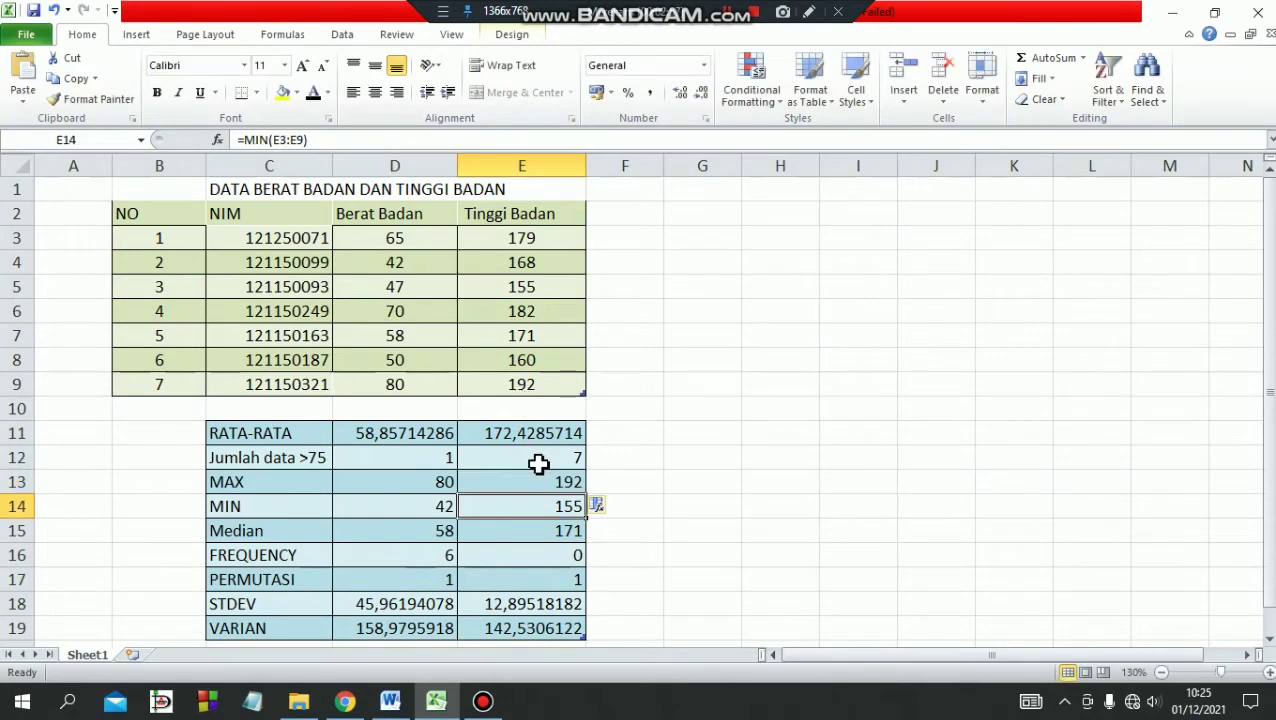
pyautogui.click(440, 481)
pyautogui.click(528, 481)
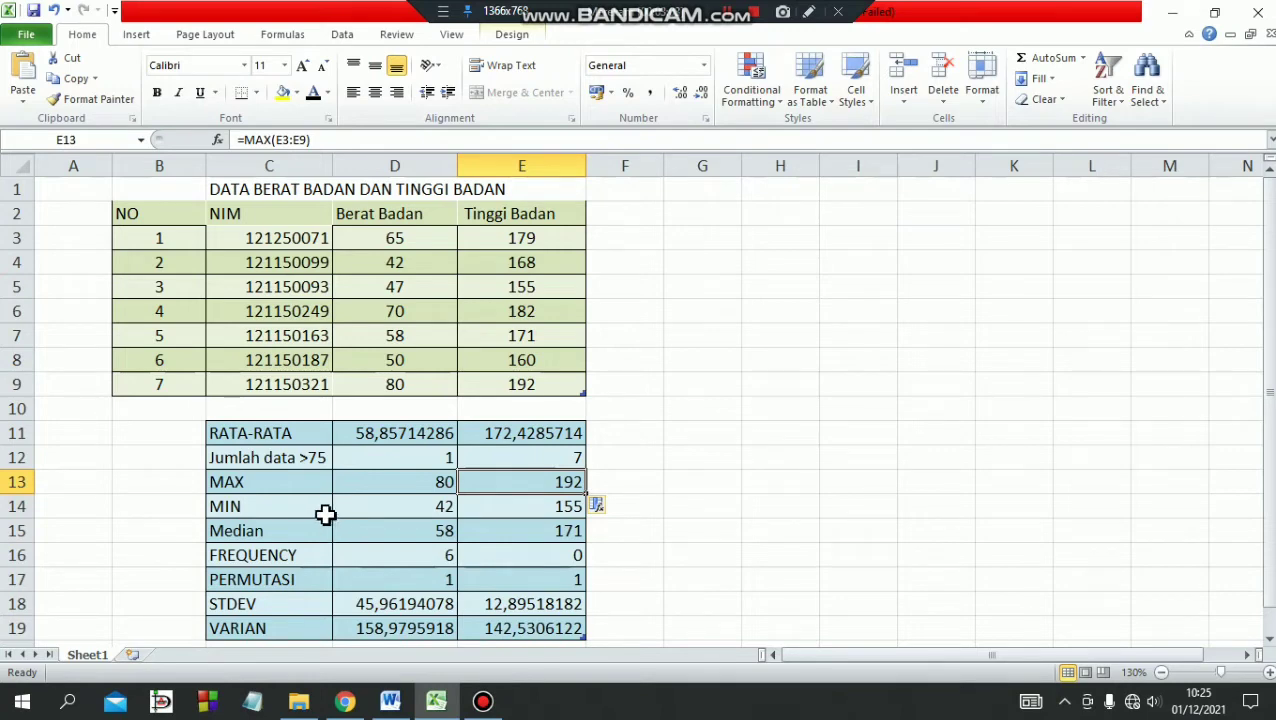
# Re-enter =MIN(D3:D9) in cell D14 for the Berat Badan column and check the MIN formula in E14.
pyautogui.click(400, 515)
pyautogui.doubleClick(420, 507)
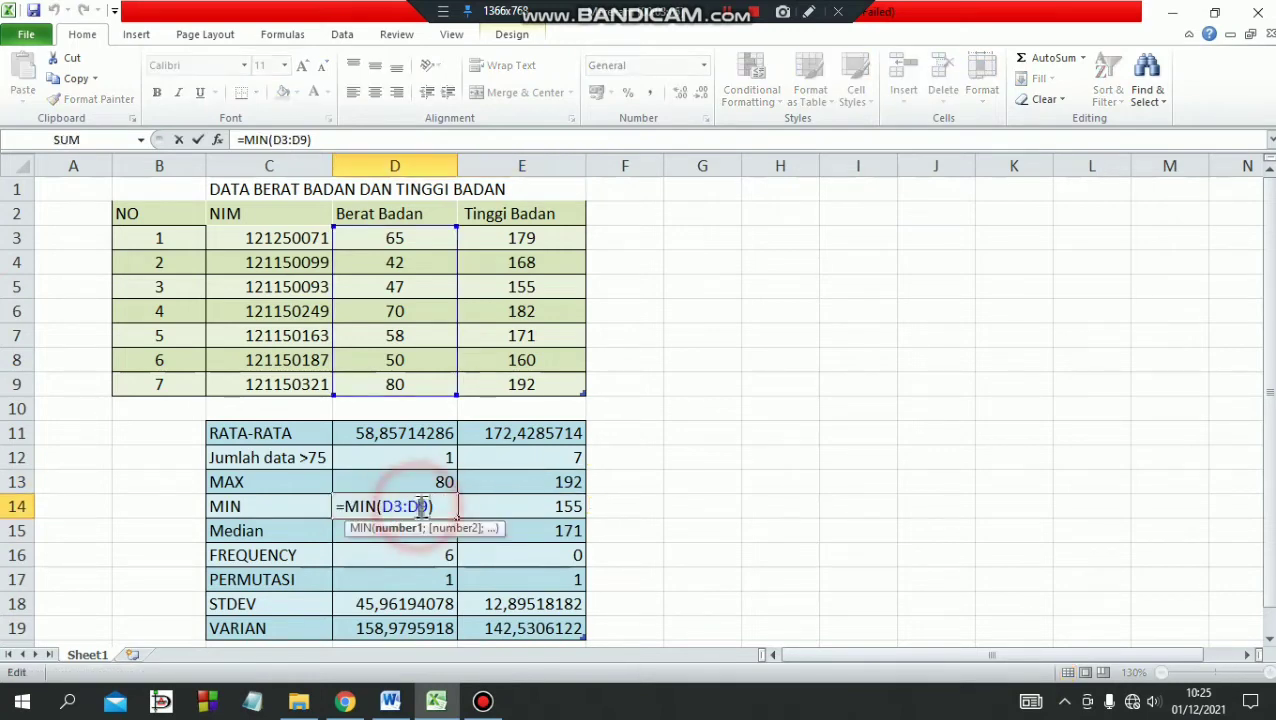
pyautogui.moveTo(440, 506); pyautogui.dragTo(322, 500)
pyautogui.press('BackSpace')
pyautogui.write('MIN')
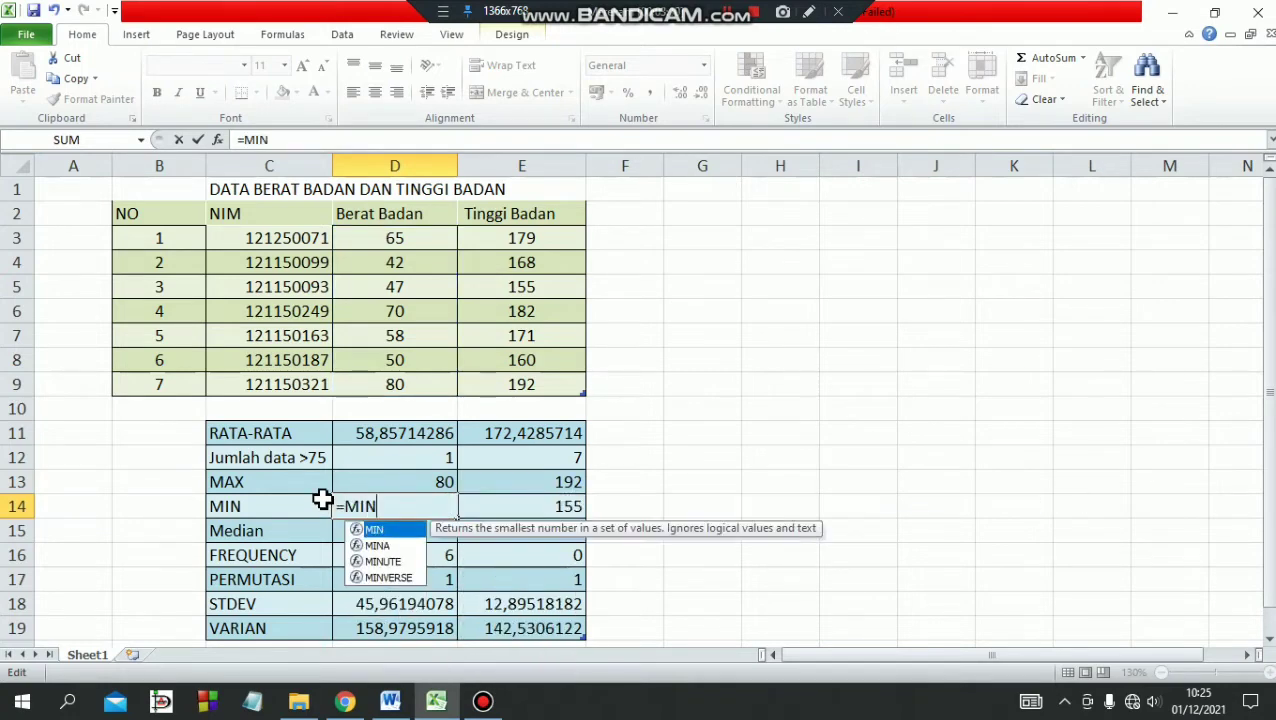
pyautogui.write('(')
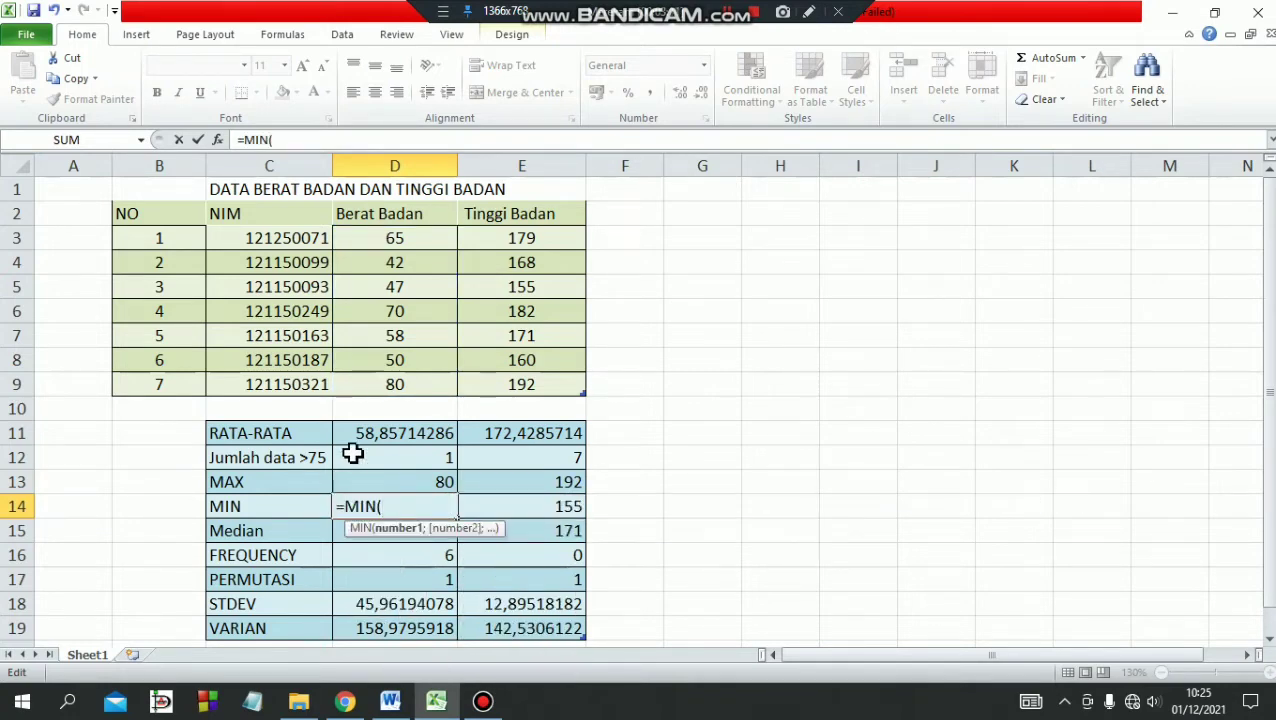
pyautogui.moveTo(423, 241); pyautogui.dragTo(411, 386)
pyautogui.write(')')
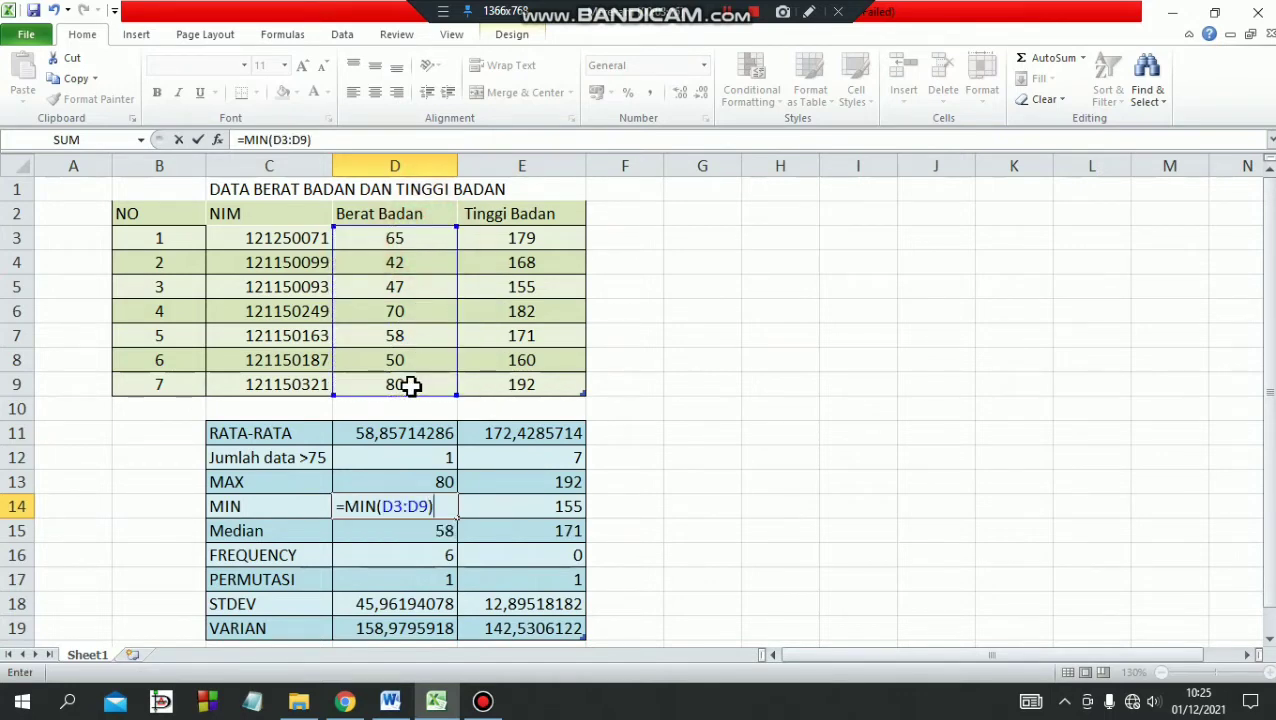
pyautogui.press('Return')
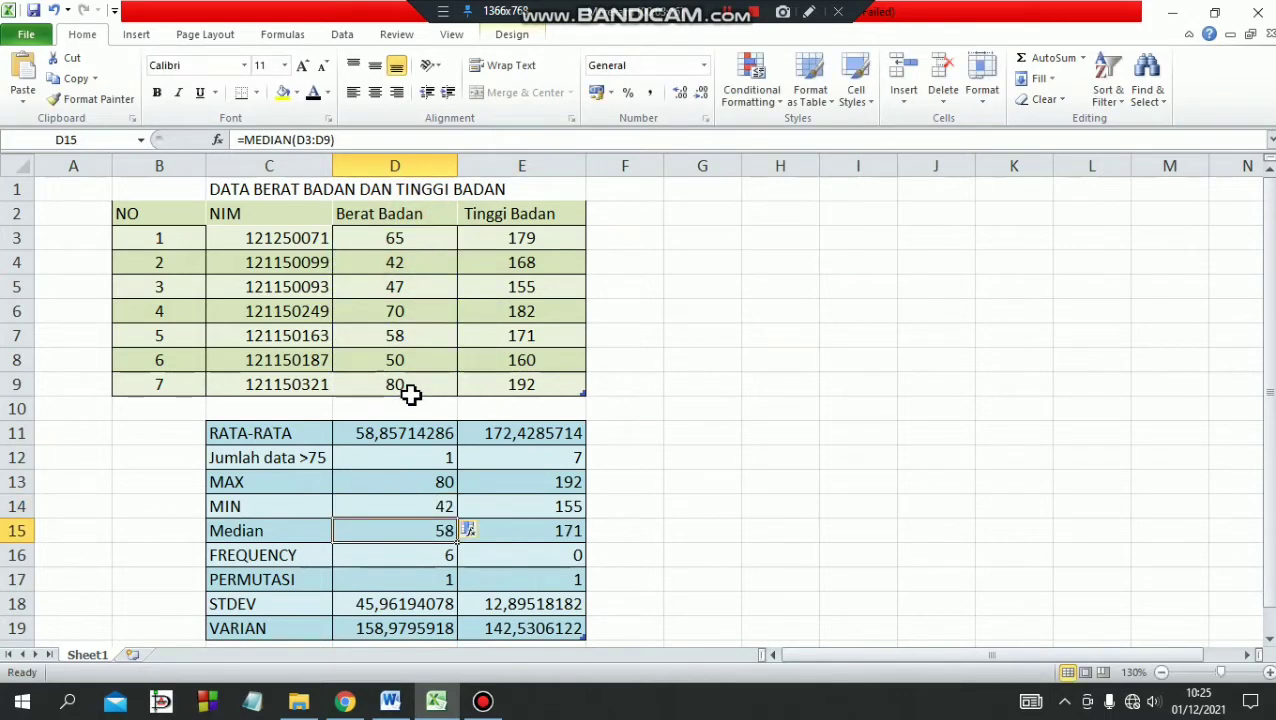
pyautogui.click(540, 506)
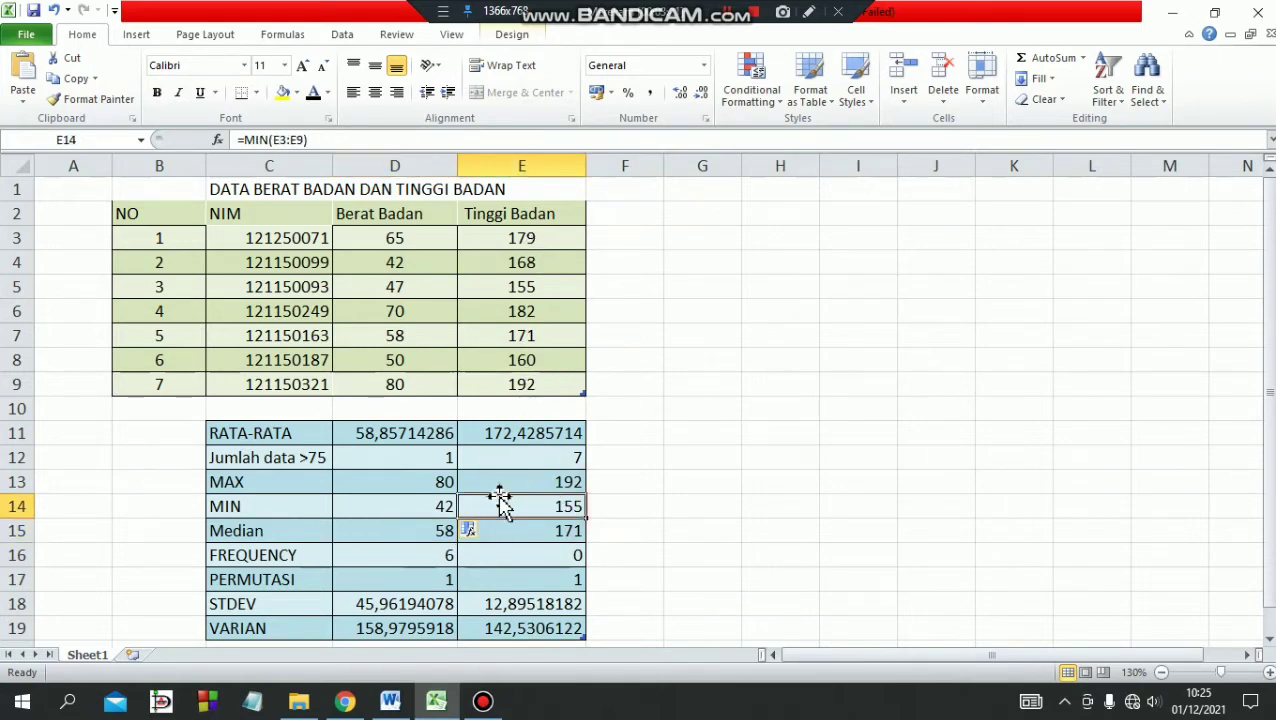
# Reselect the range D3:D9 in the MEDIAN formula of cell D15 for the Berat Badan column.
pyautogui.doubleClick(424, 536)
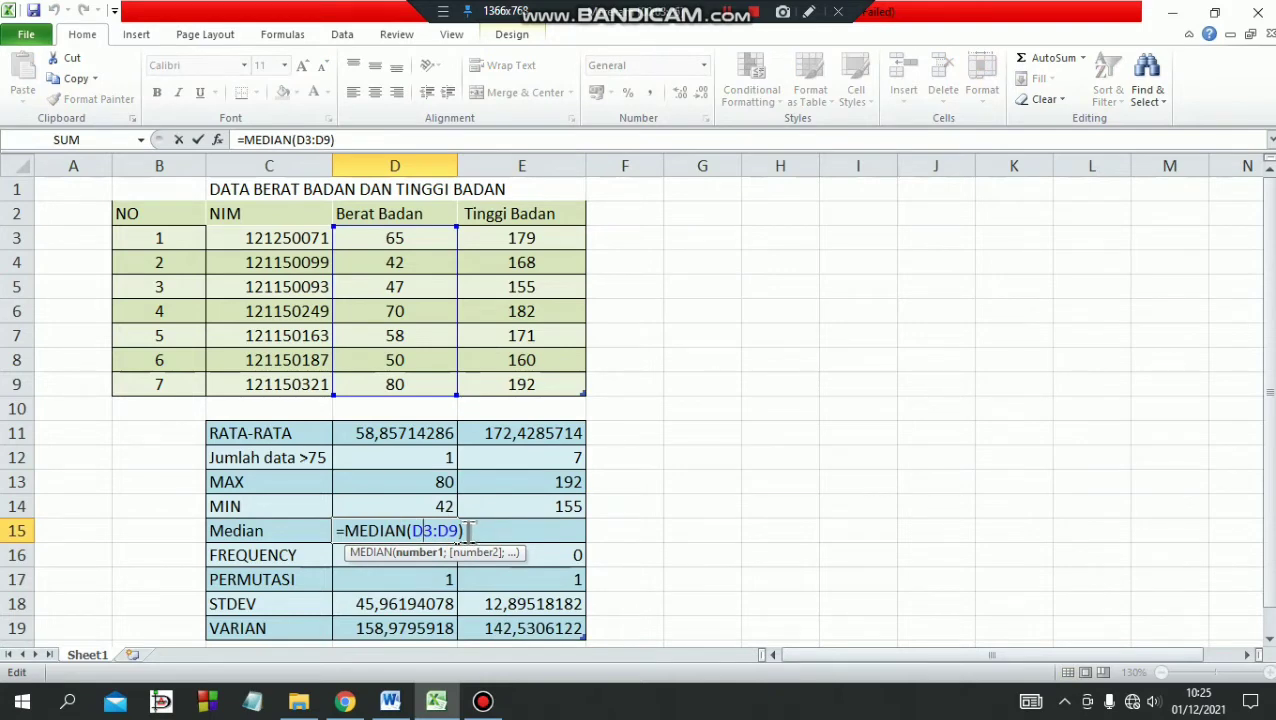
pyautogui.click(469, 530)
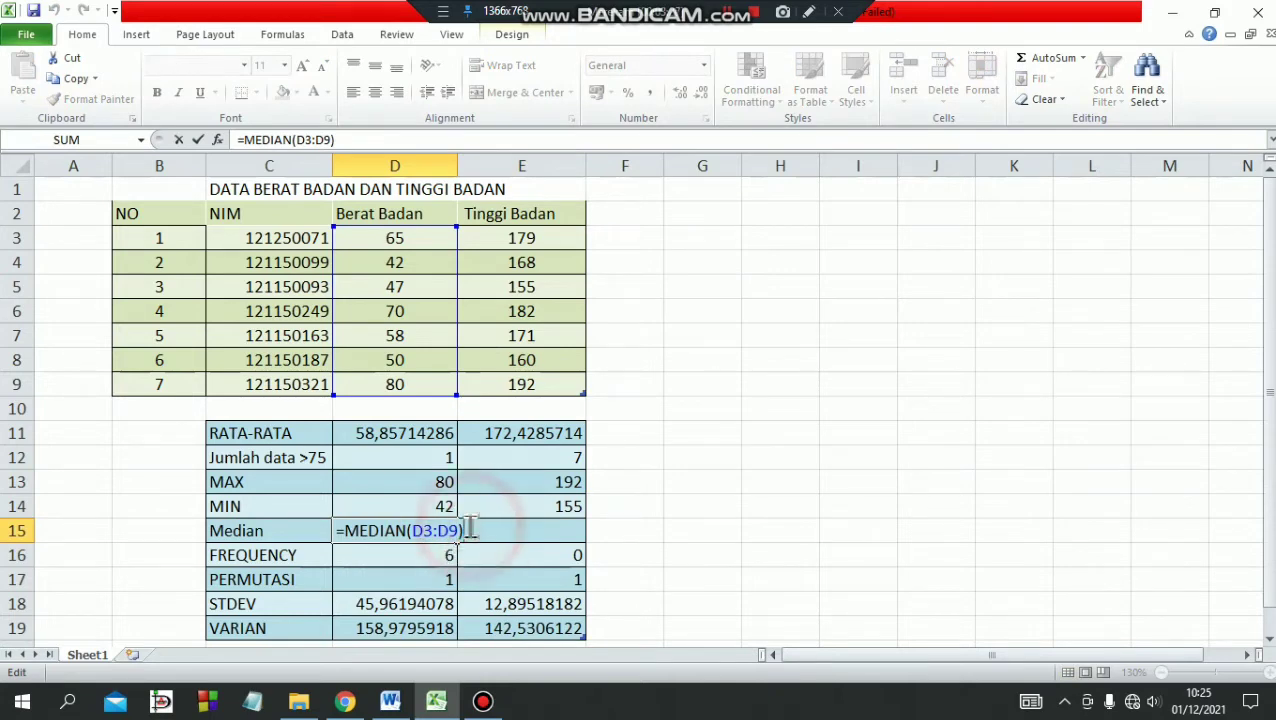
pyautogui.moveTo(469, 530); pyautogui.dragTo(413, 530)
pyautogui.press('BackSpace')
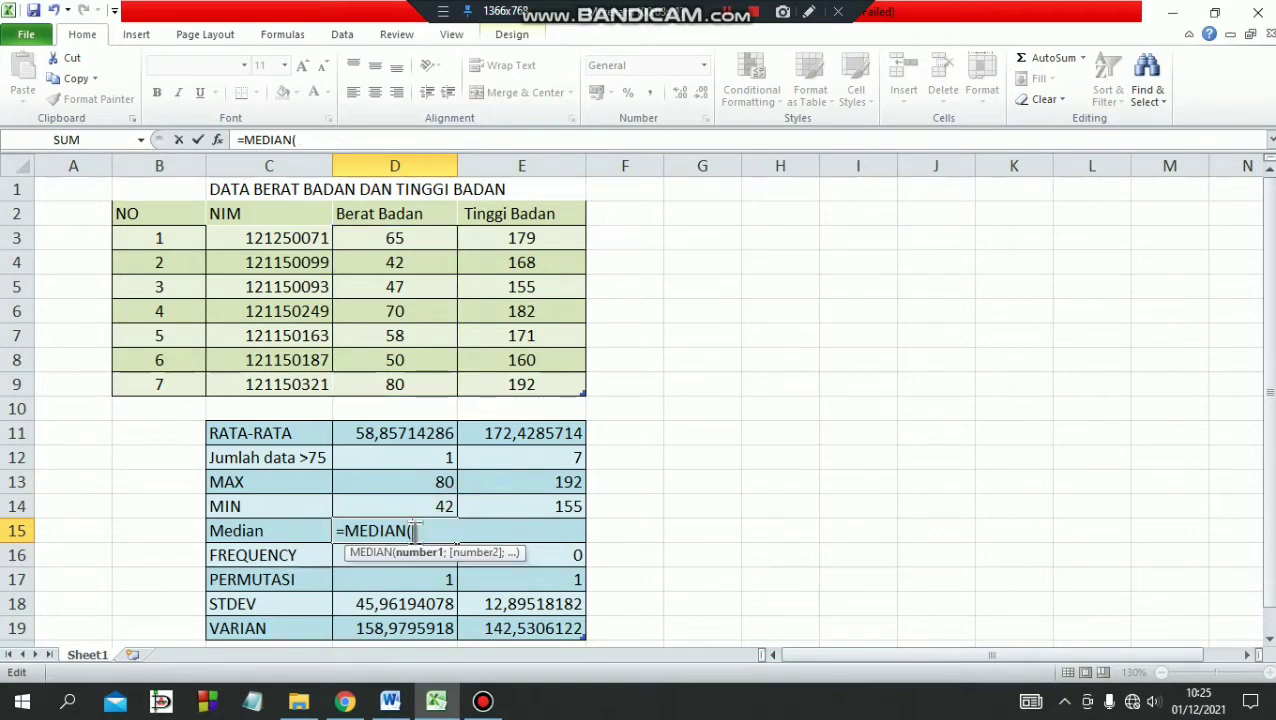
pyautogui.click(397, 242)
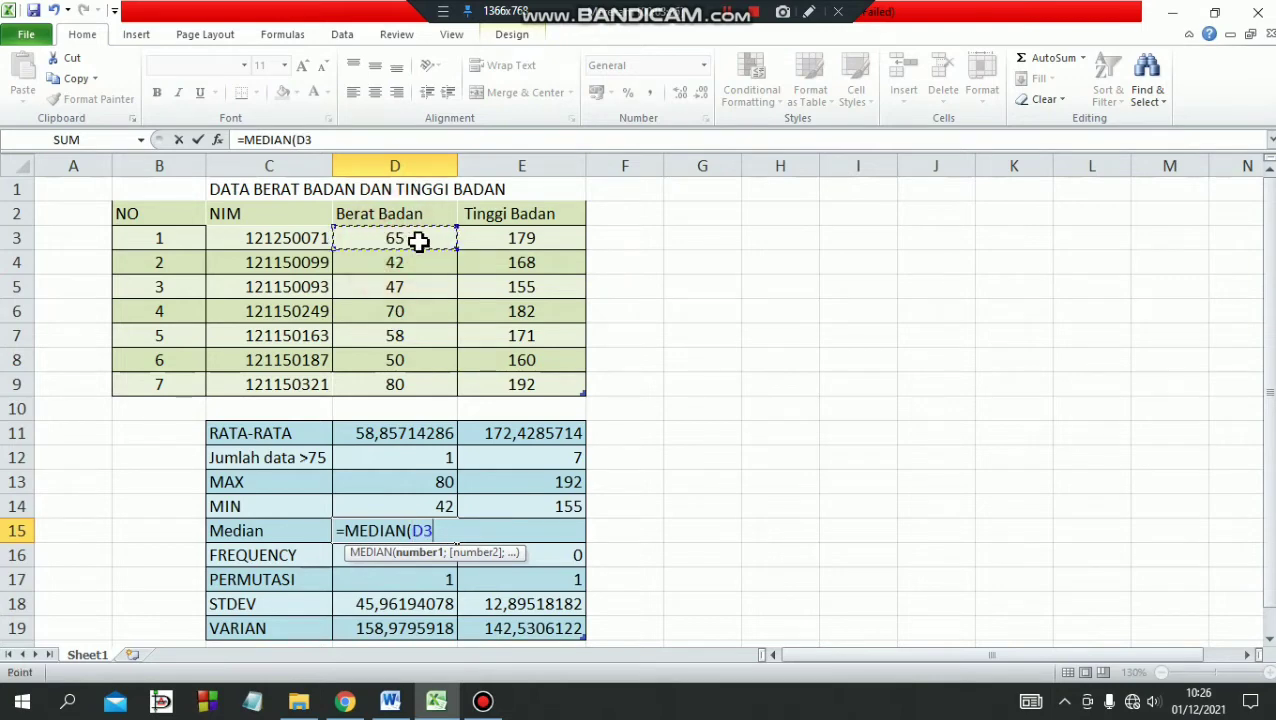
pyautogui.moveTo(398, 242); pyautogui.dragTo(408, 378)
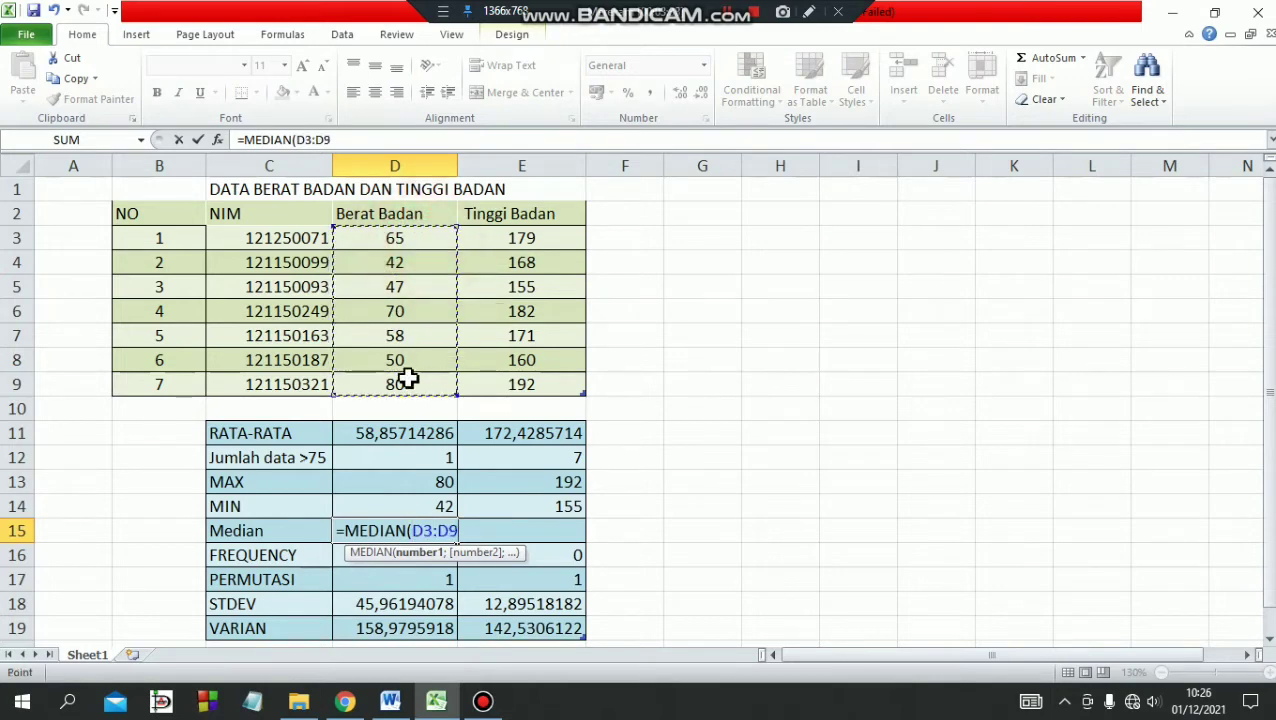
pyautogui.write(')')
pyautogui.press('Return')
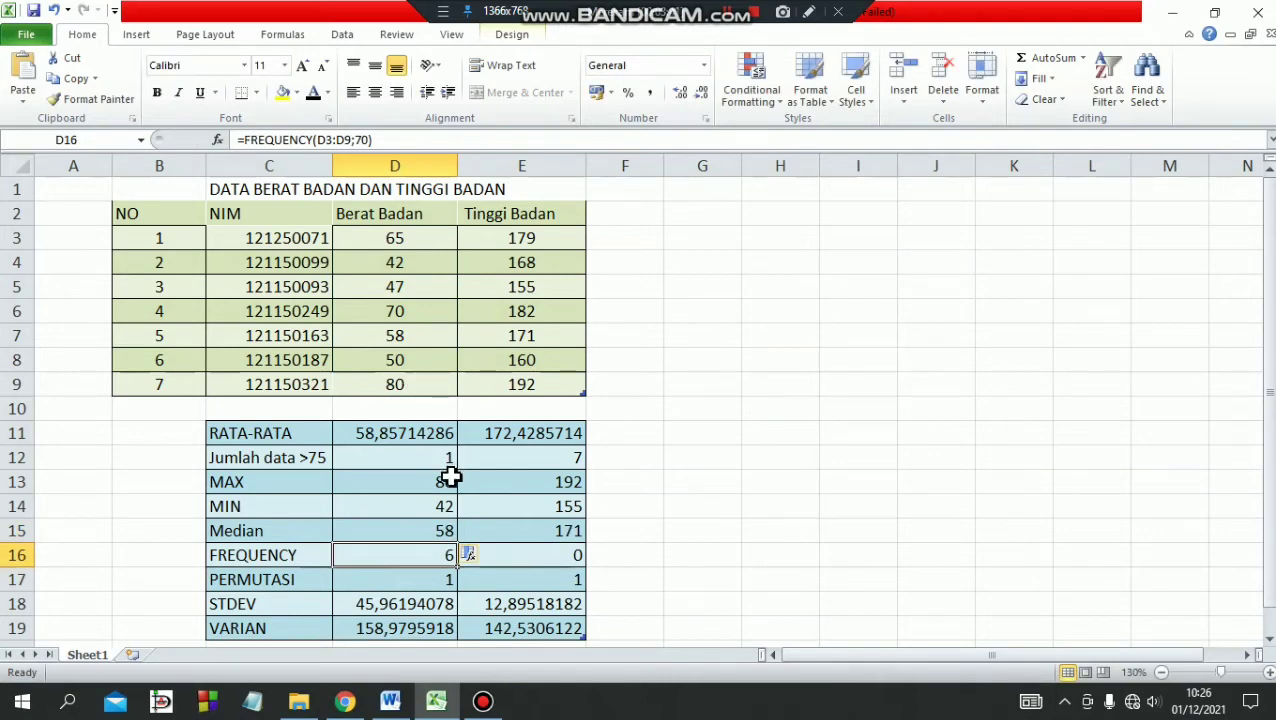
# Examine the MEDIAN formula of the Tinggi Badan column in cell E15.
pyautogui.click(541, 530)
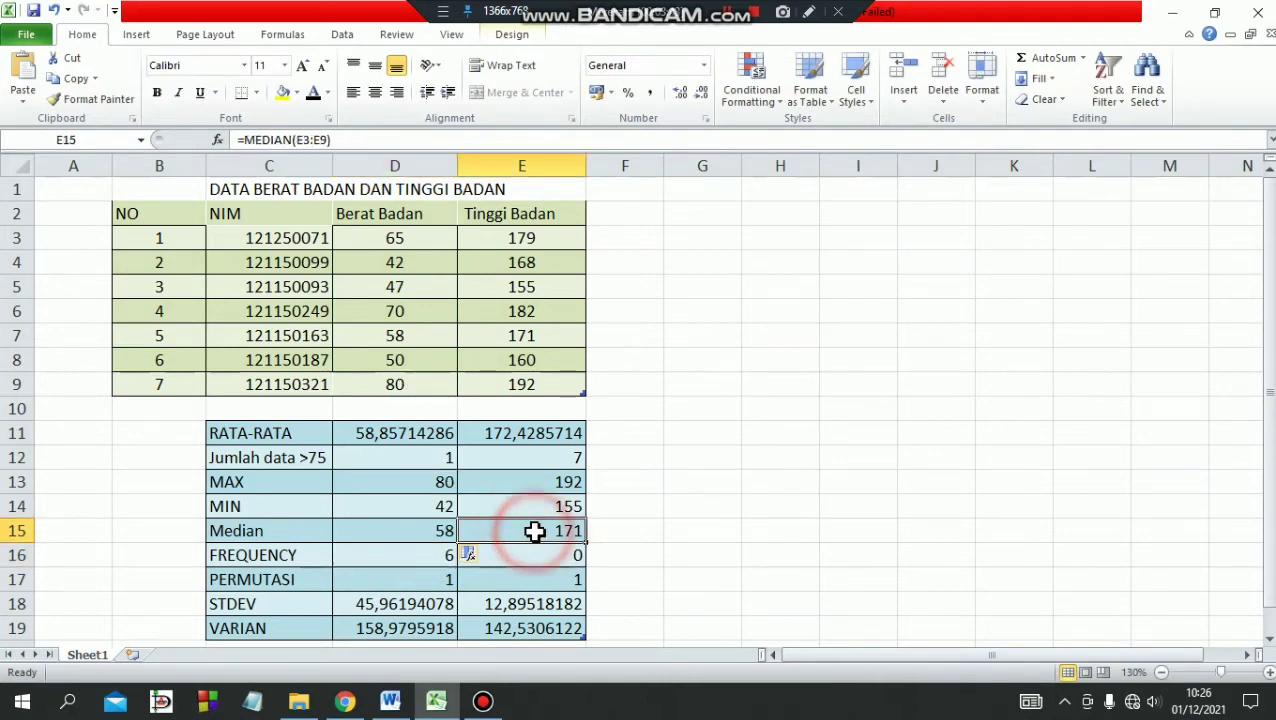
pyautogui.doubleClick(564, 531)
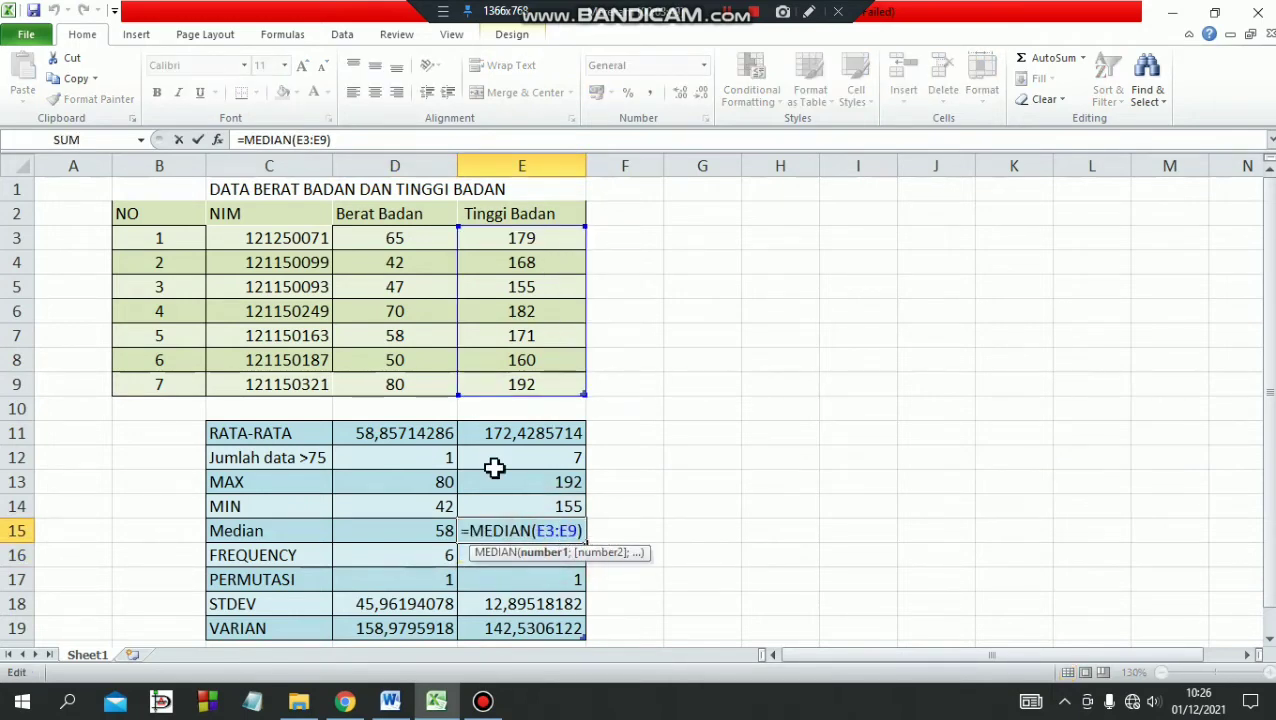
pyautogui.click(433, 556)
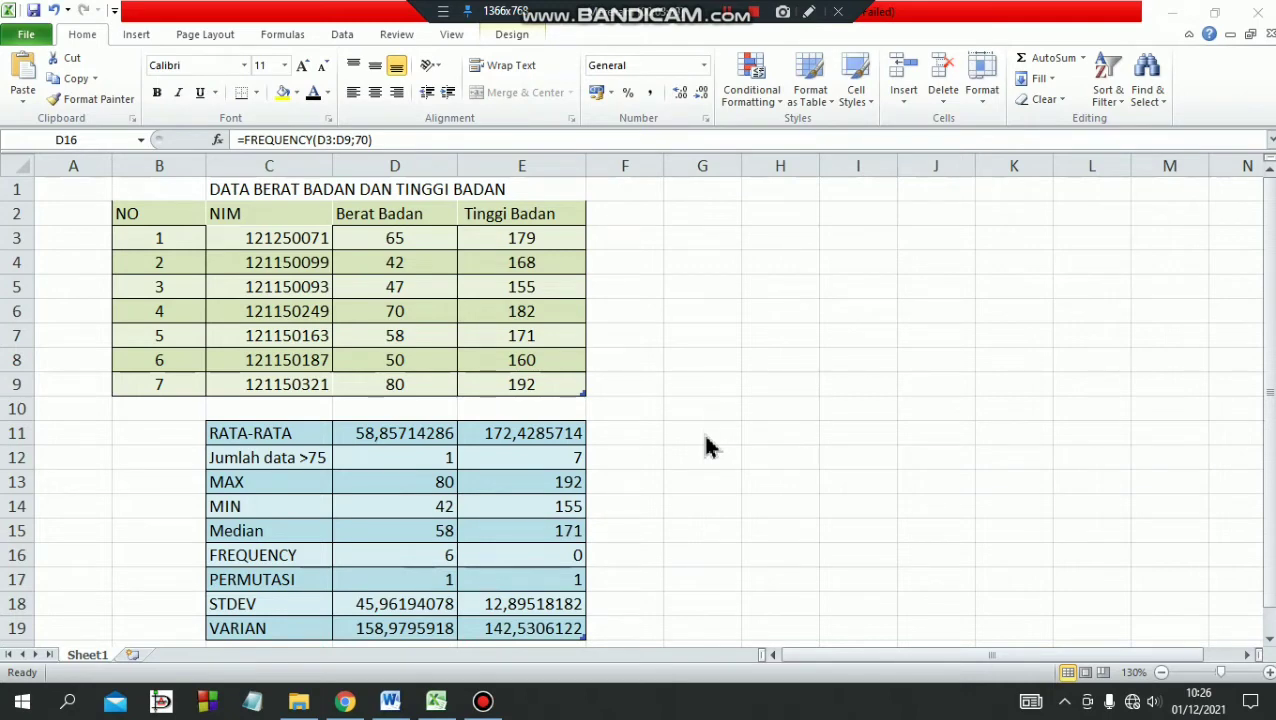
# Re-enter =FREQUENCY(D3:D9;70) in cell D16 for the Berat Badan column and check the FREQUENCY formula in E16.
pyautogui.click(447, 558)
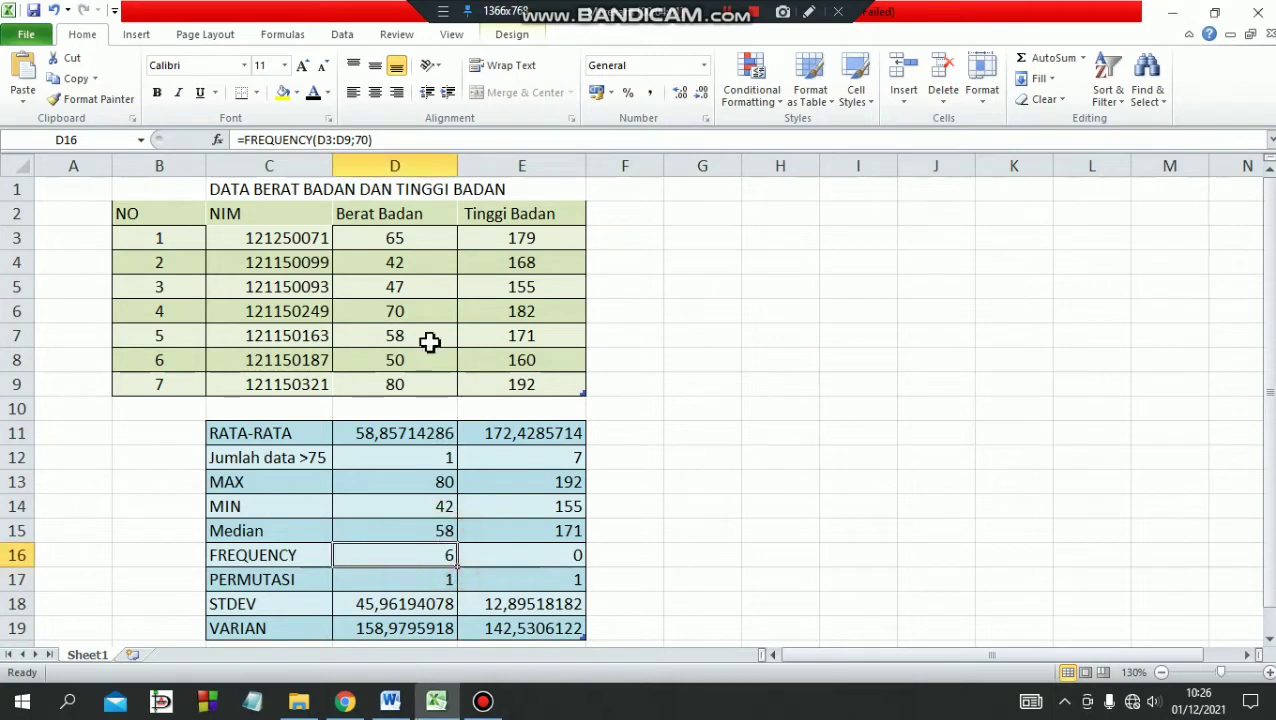
pyautogui.doubleClick(449, 555)
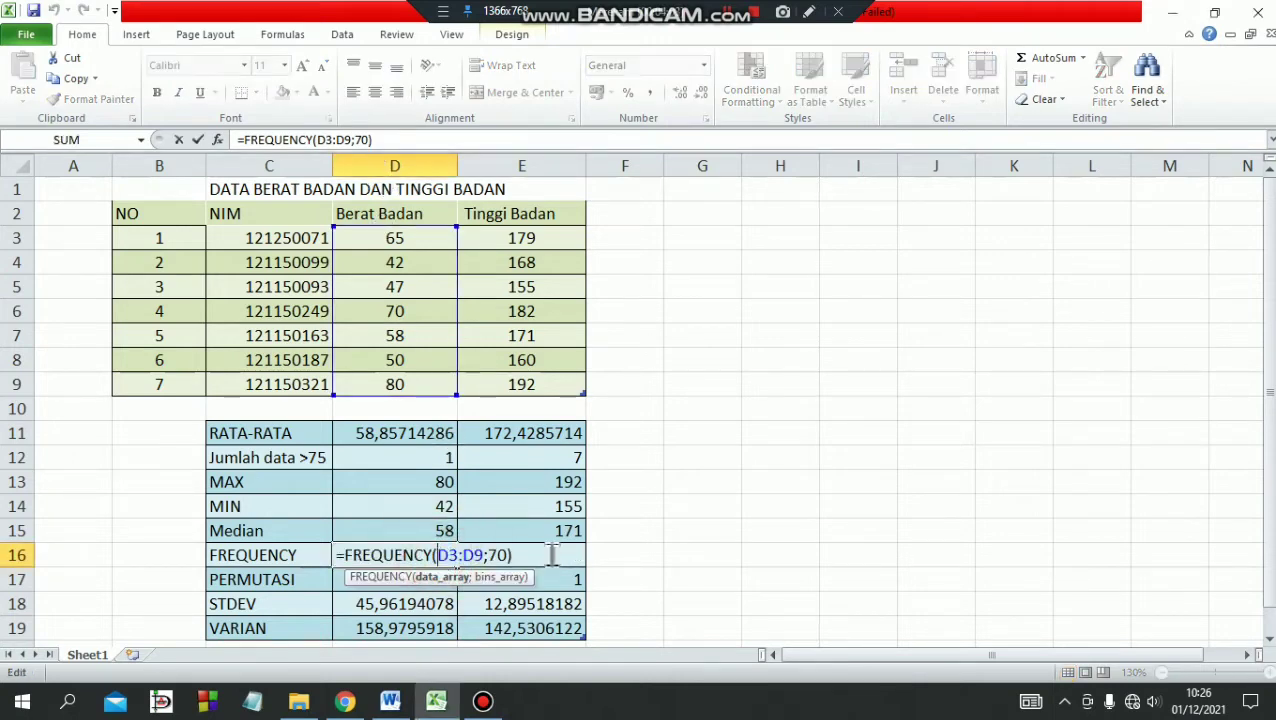
pyautogui.moveTo(512, 555); pyautogui.dragTo(340, 556)
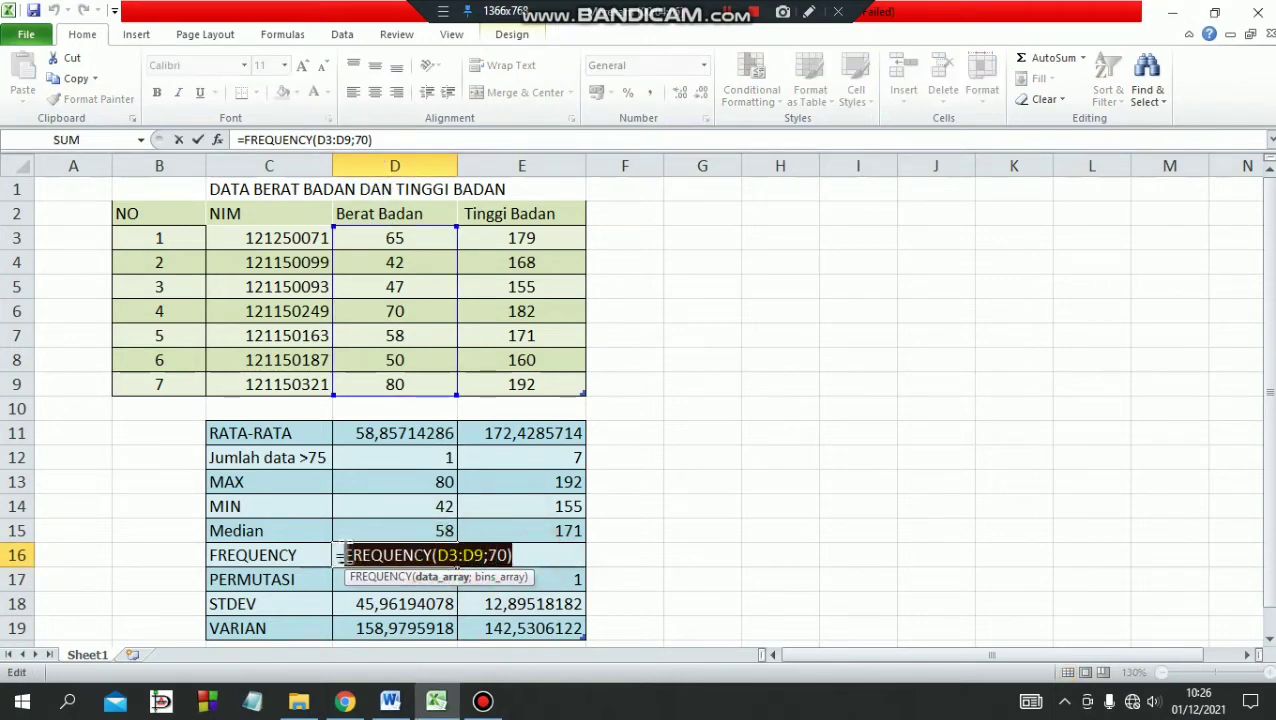
pyautogui.press('BackSpace')
pyautogui.write('FREQU')
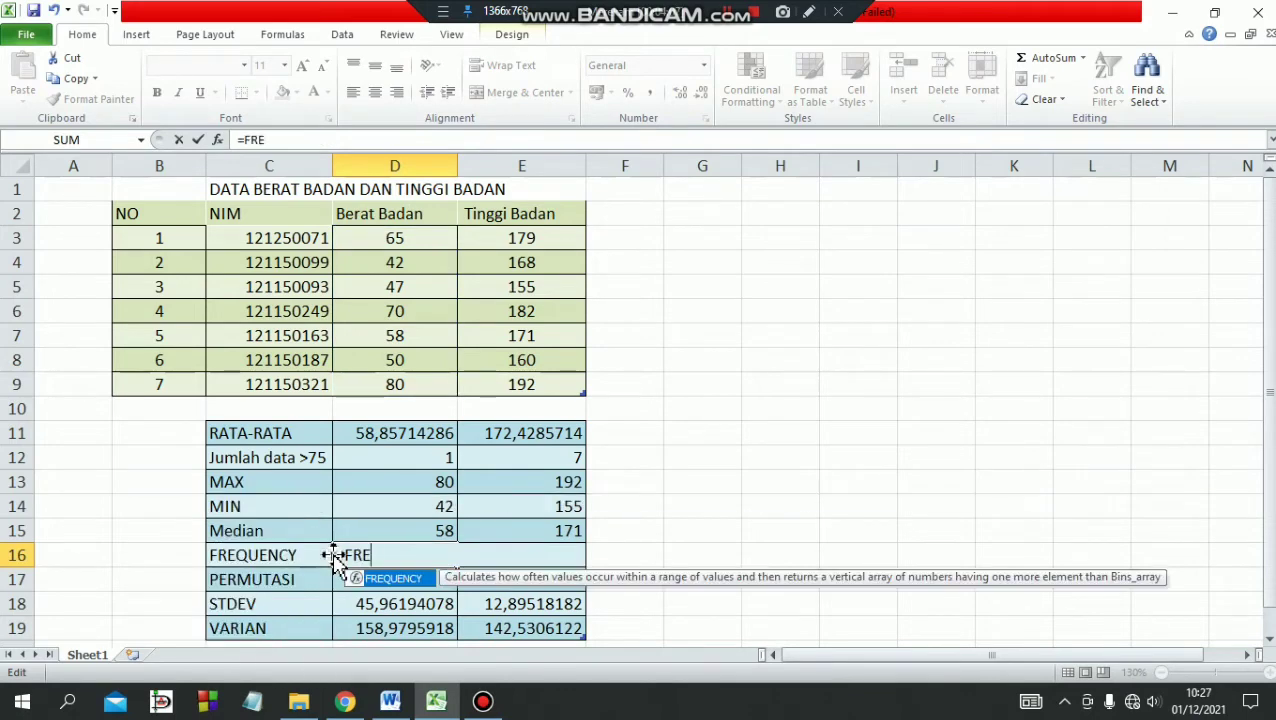
pyautogui.doubleClick(385, 579)
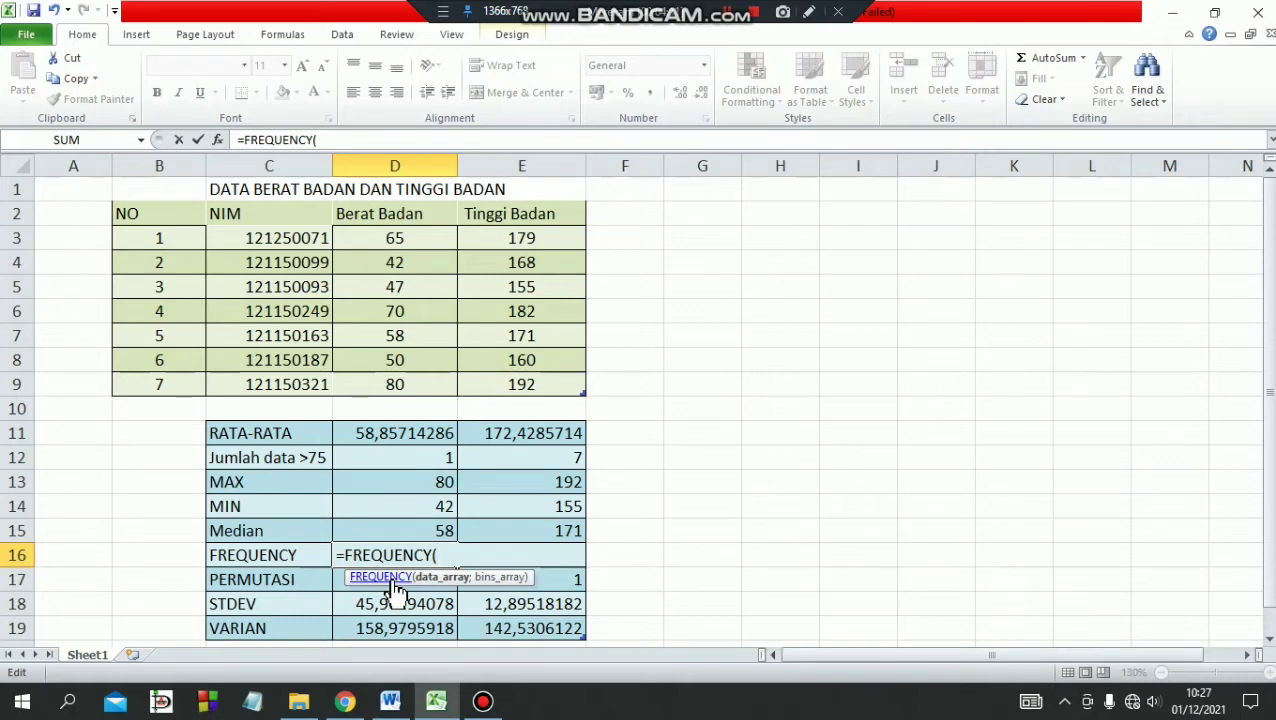
pyautogui.click(391, 238)
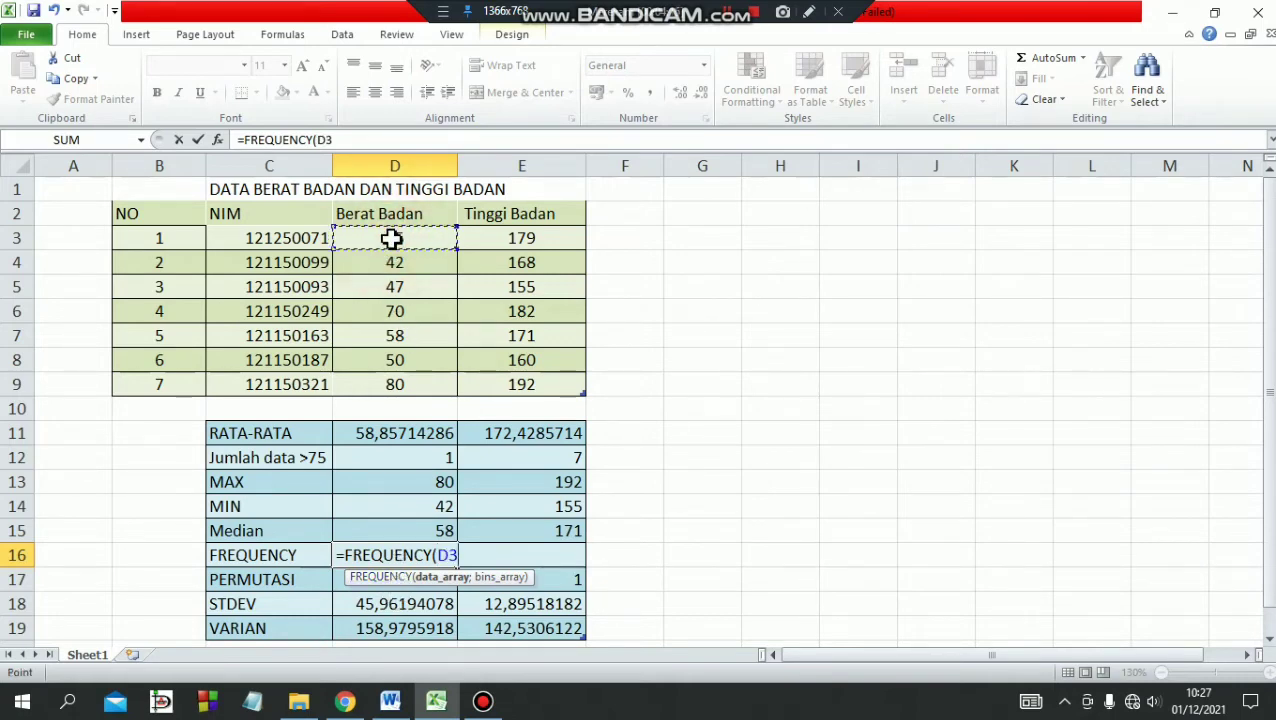
pyautogui.moveTo(391, 238); pyautogui.dragTo(363, 385)
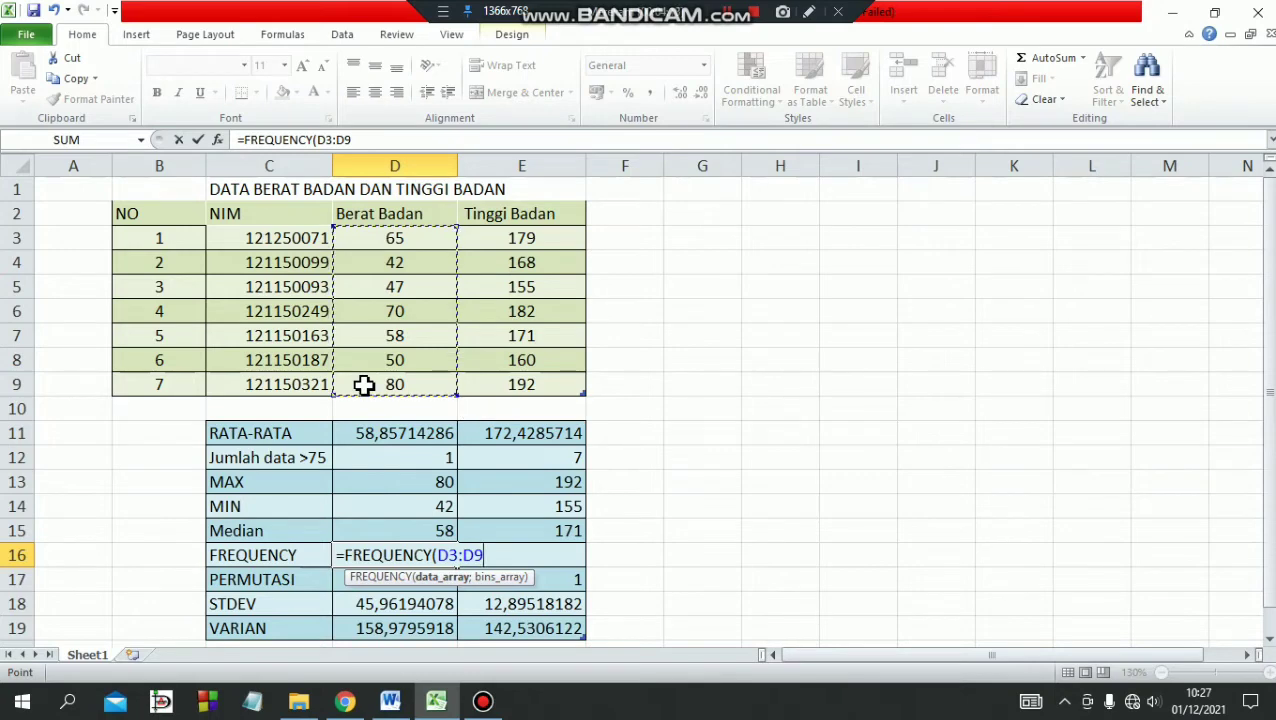
pyautogui.write(';70')
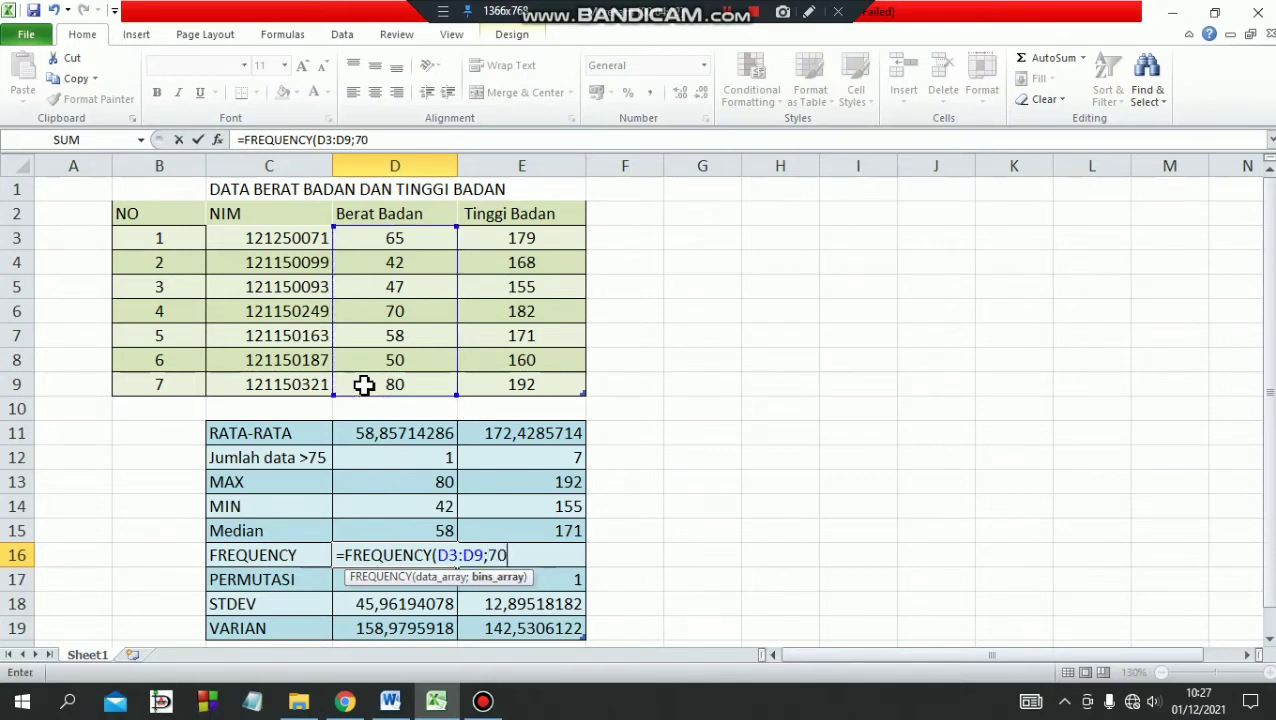
pyautogui.write(')')
pyautogui.press('Return')
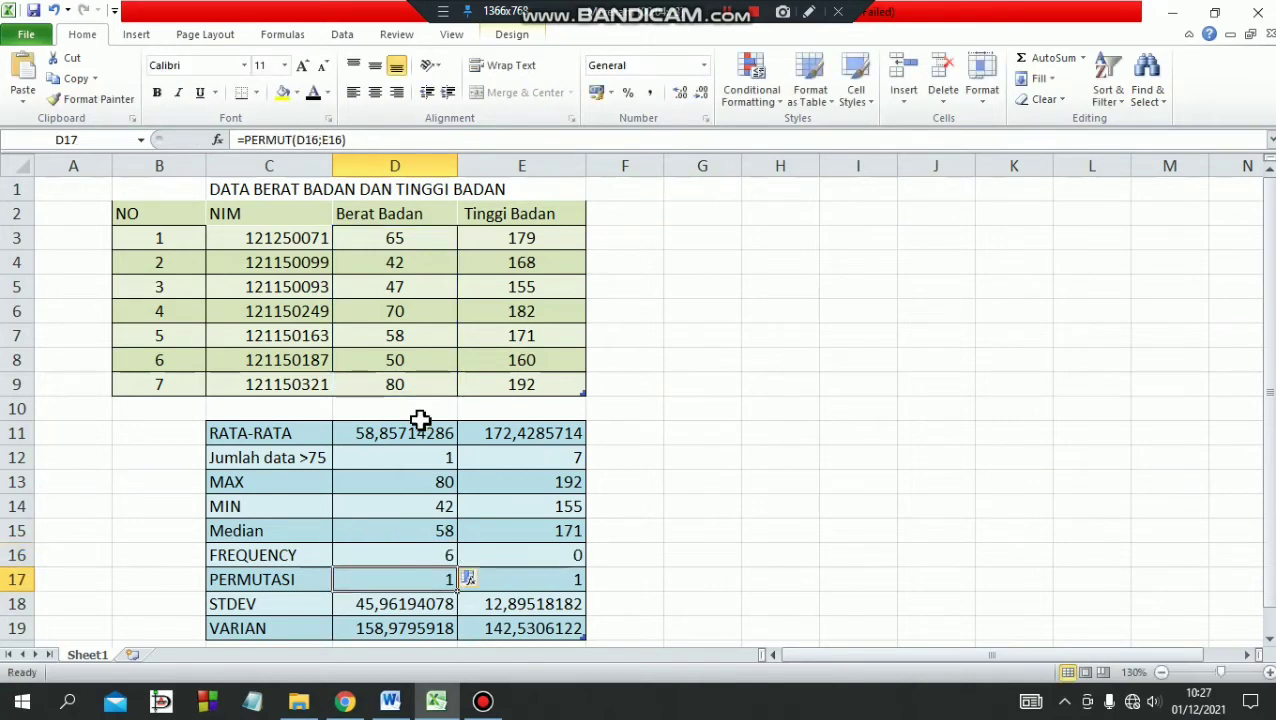
pyautogui.click(568, 558)
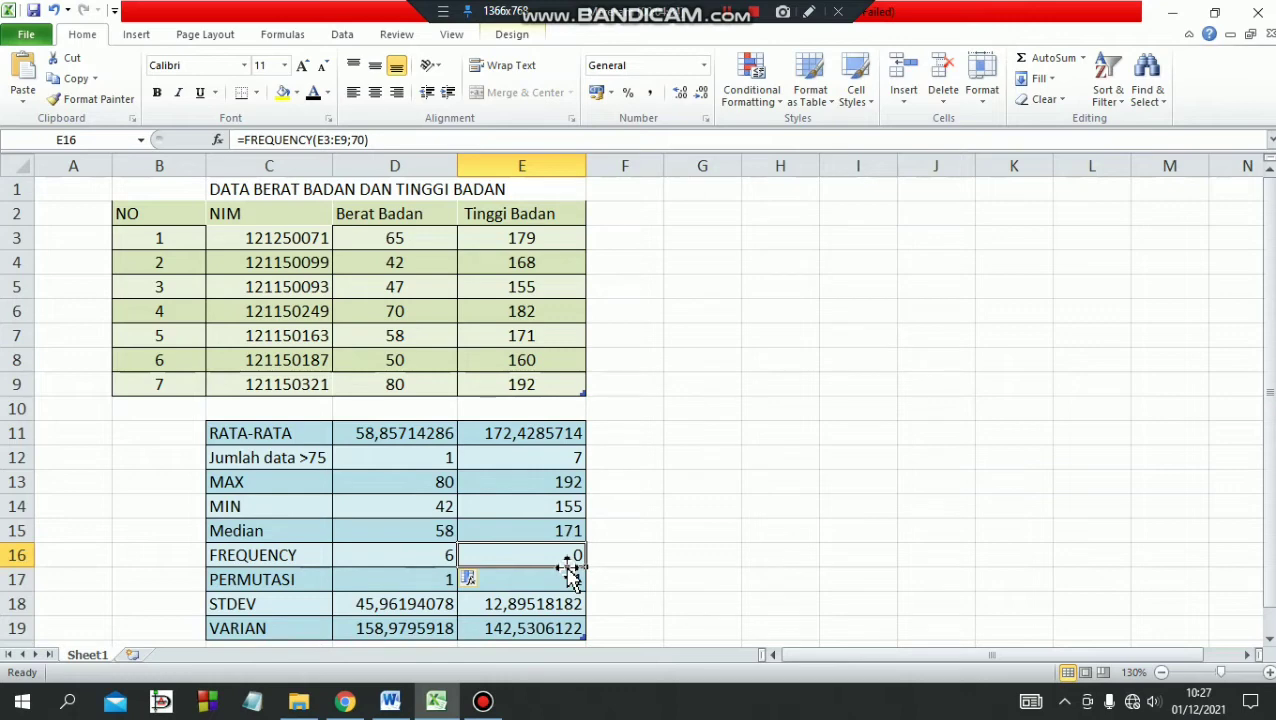
# Examine the PERMUT formula in cell D17 and the two FREQUENCY cells it refers to, D16 and E16.
pyautogui.click(437, 580)
pyautogui.doubleClick(436, 582)
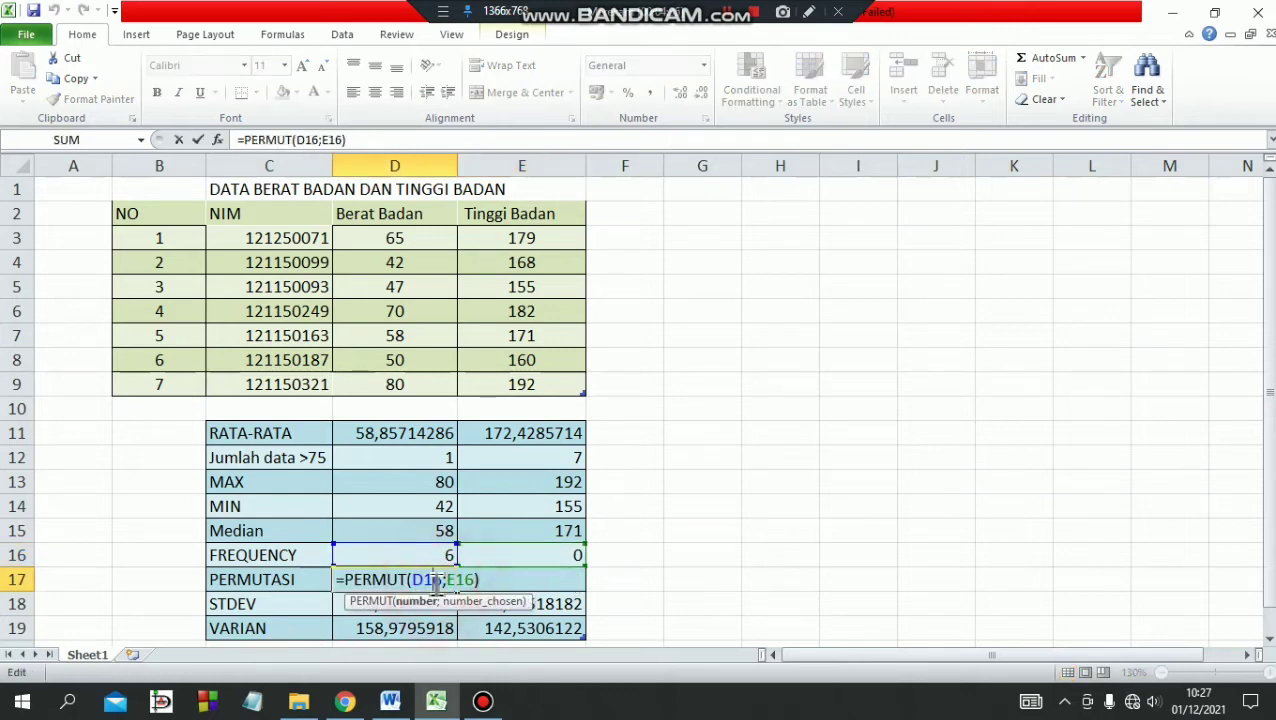
pyautogui.click(414, 551)
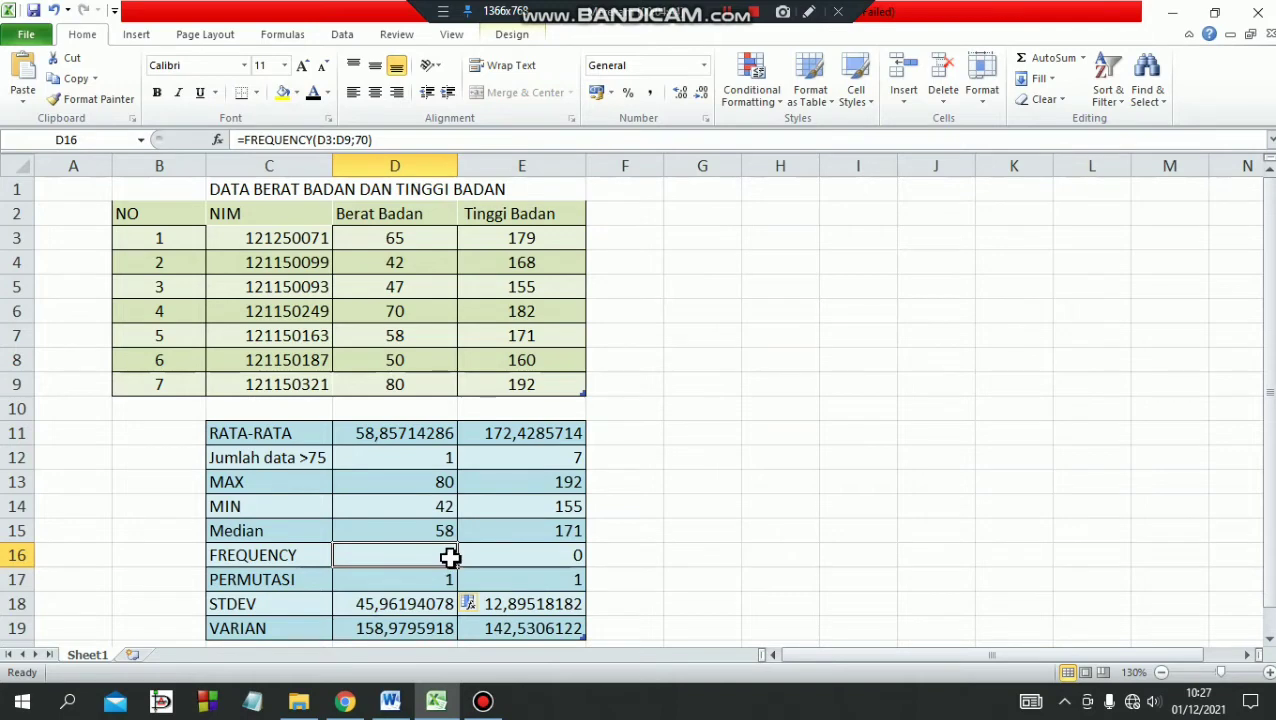
pyautogui.click(542, 555)
# Re-enter =PERMUT(D16;E16) in cell D17 for the PERMUTASI row of the Berat Badan column.
pyautogui.click(406, 583)
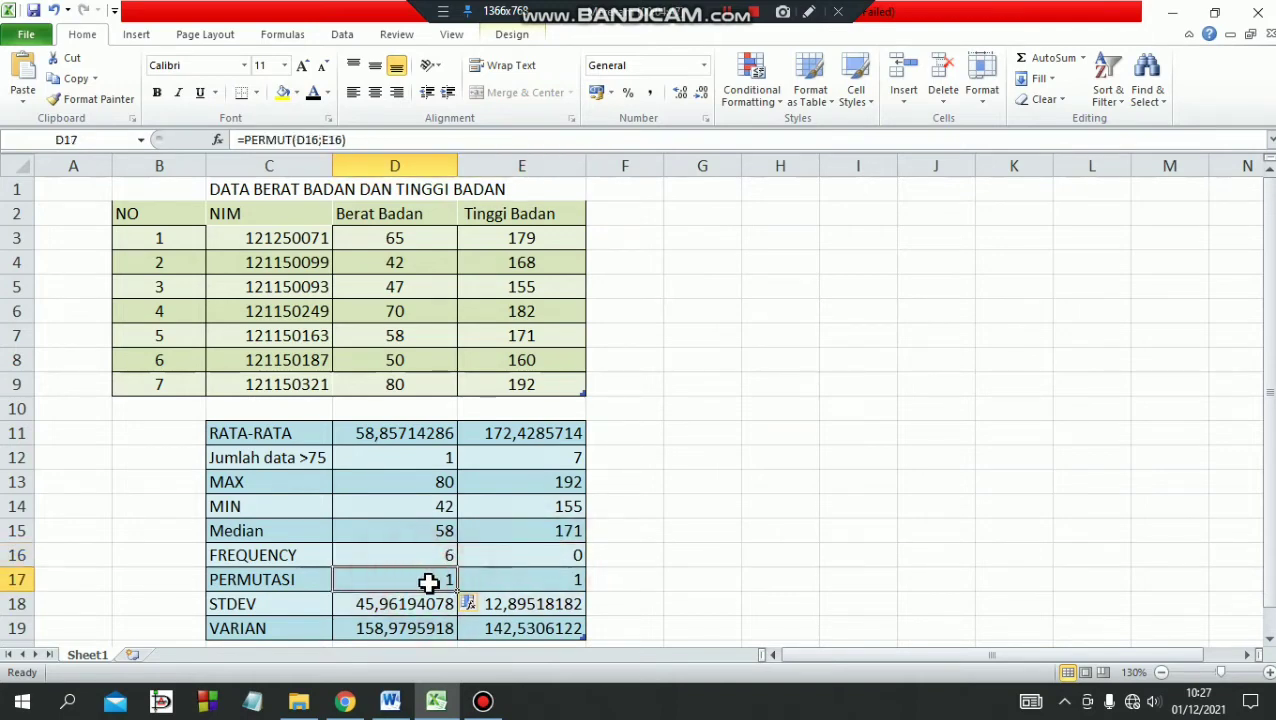
pyautogui.doubleClick(406, 583)
pyautogui.moveTo(527, 578); pyautogui.dragTo(338, 578)
pyautogui.press('BackSpace')
pyautogui.write('PERMUT')
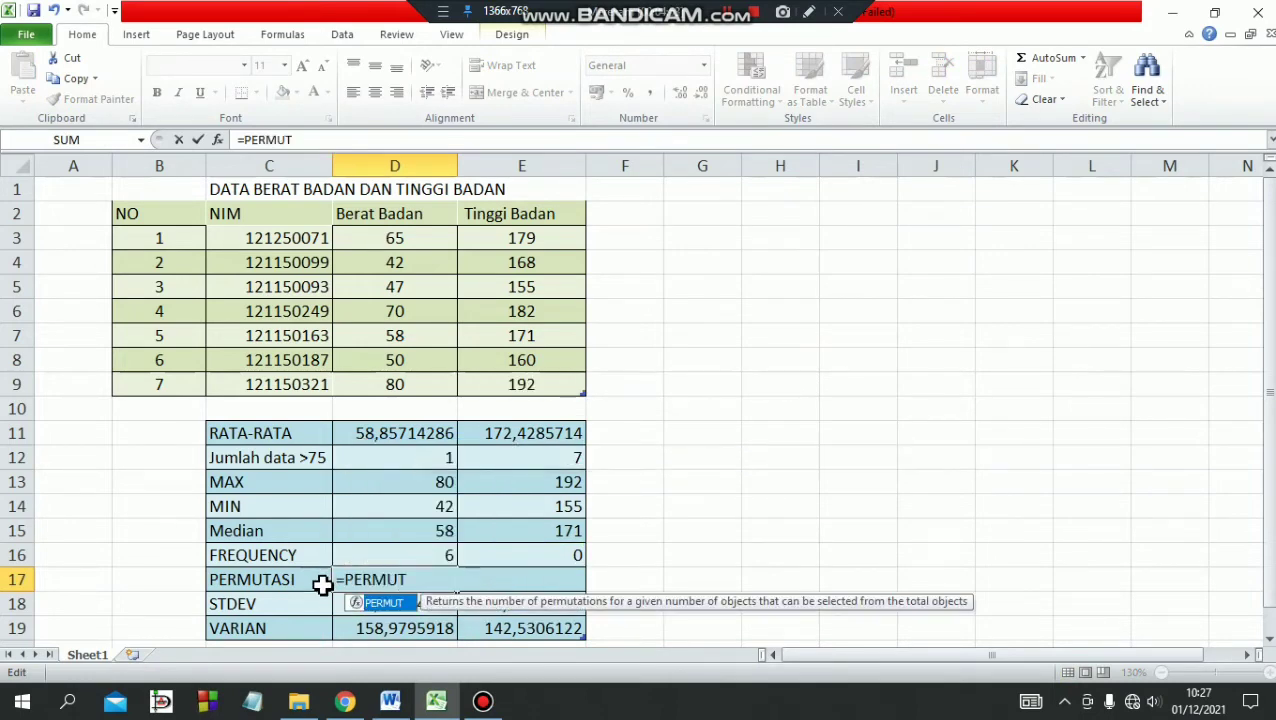
pyautogui.doubleClick(383, 603)
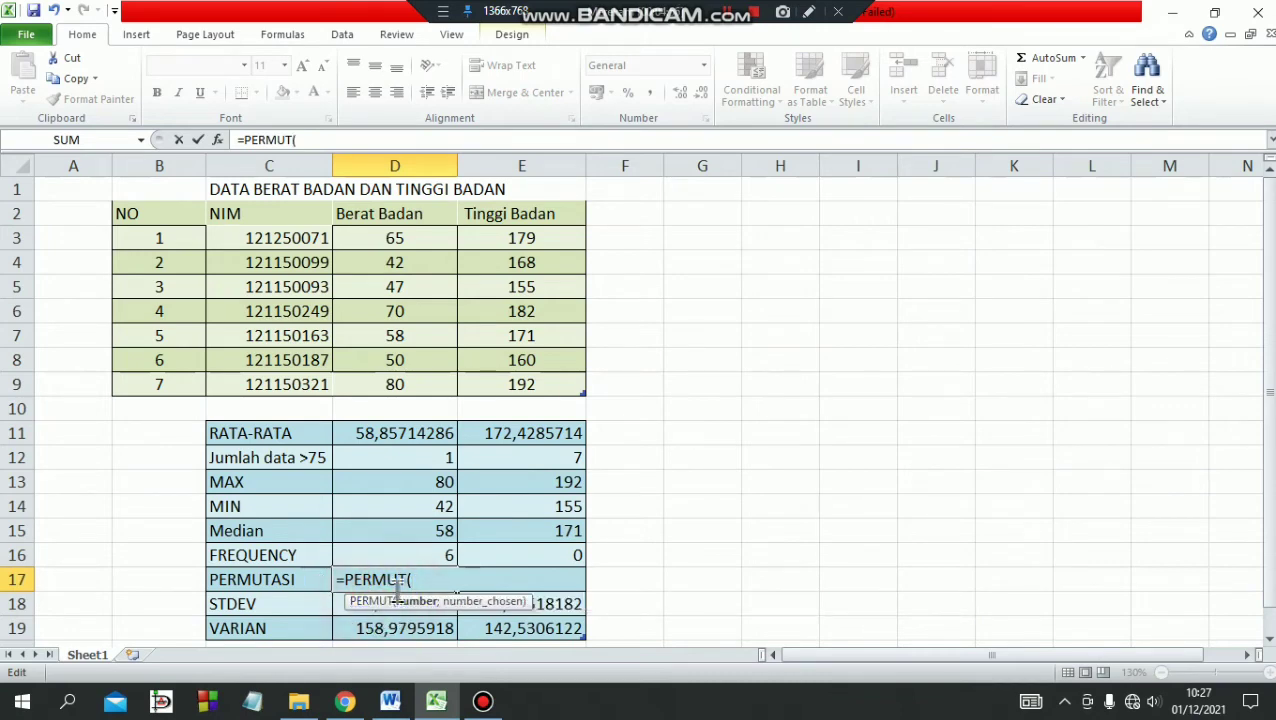
pyautogui.click(398, 555)
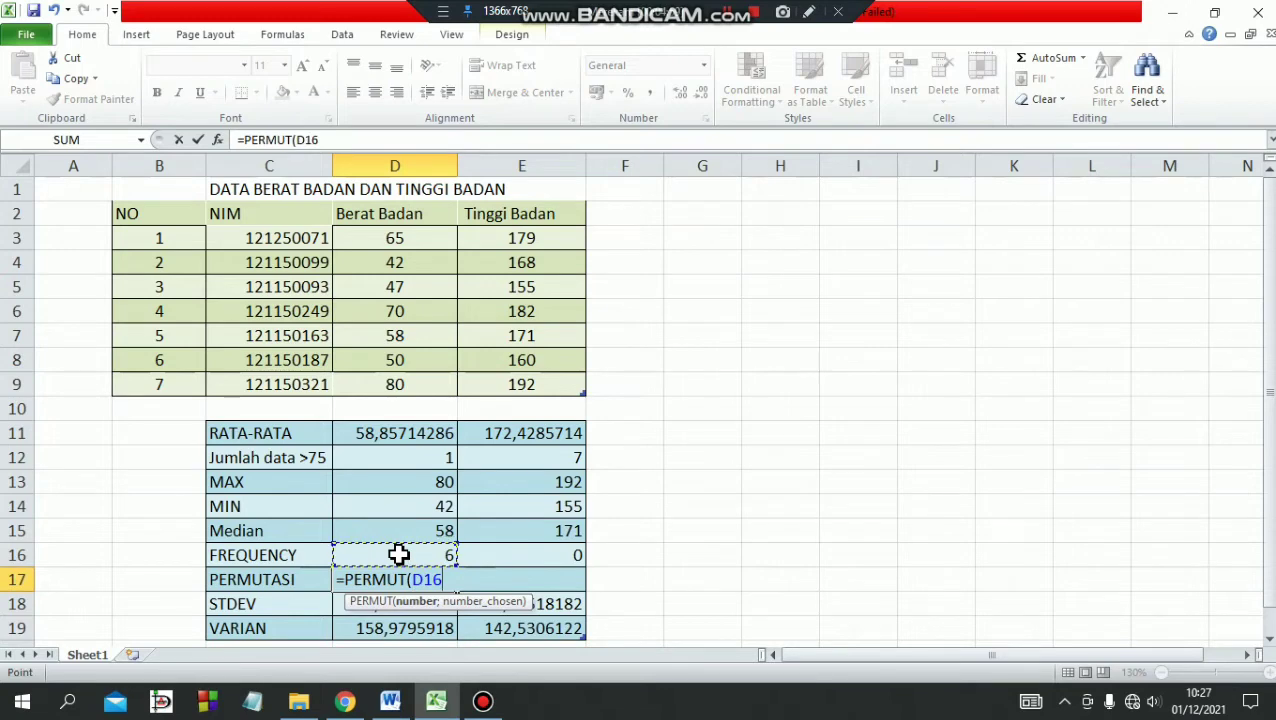
pyautogui.write(';')
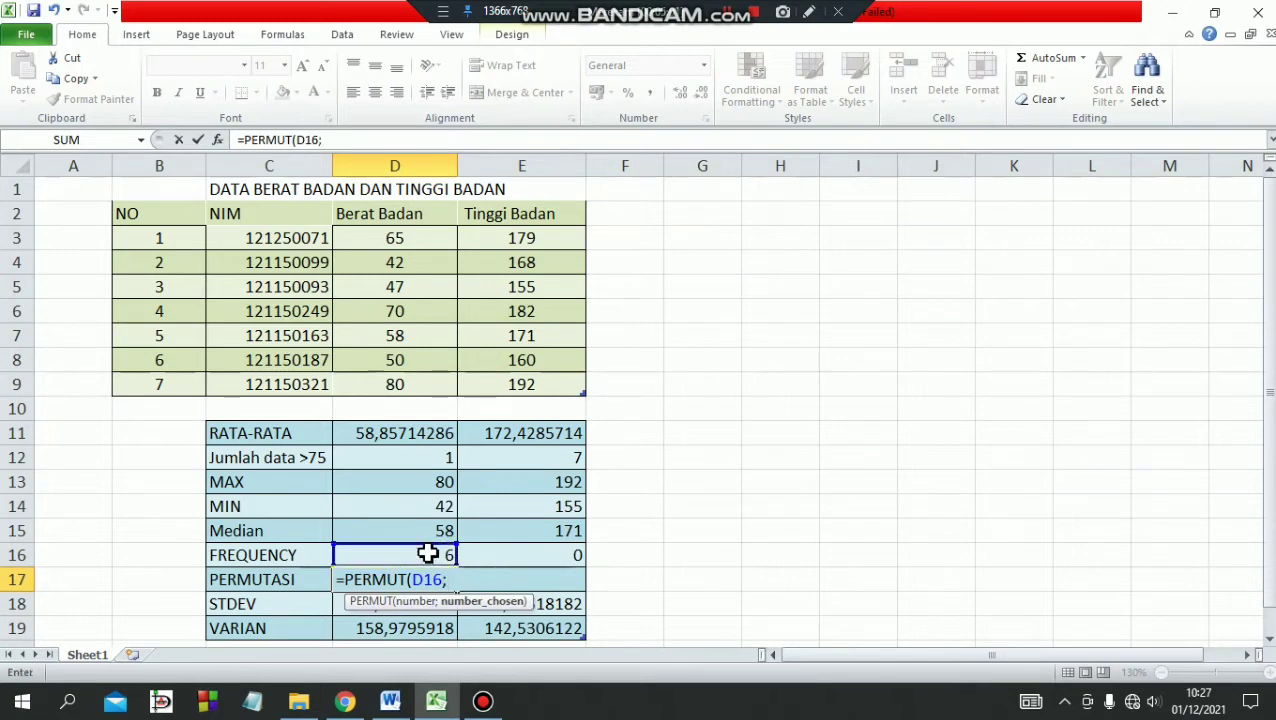
pyautogui.click(520, 554)
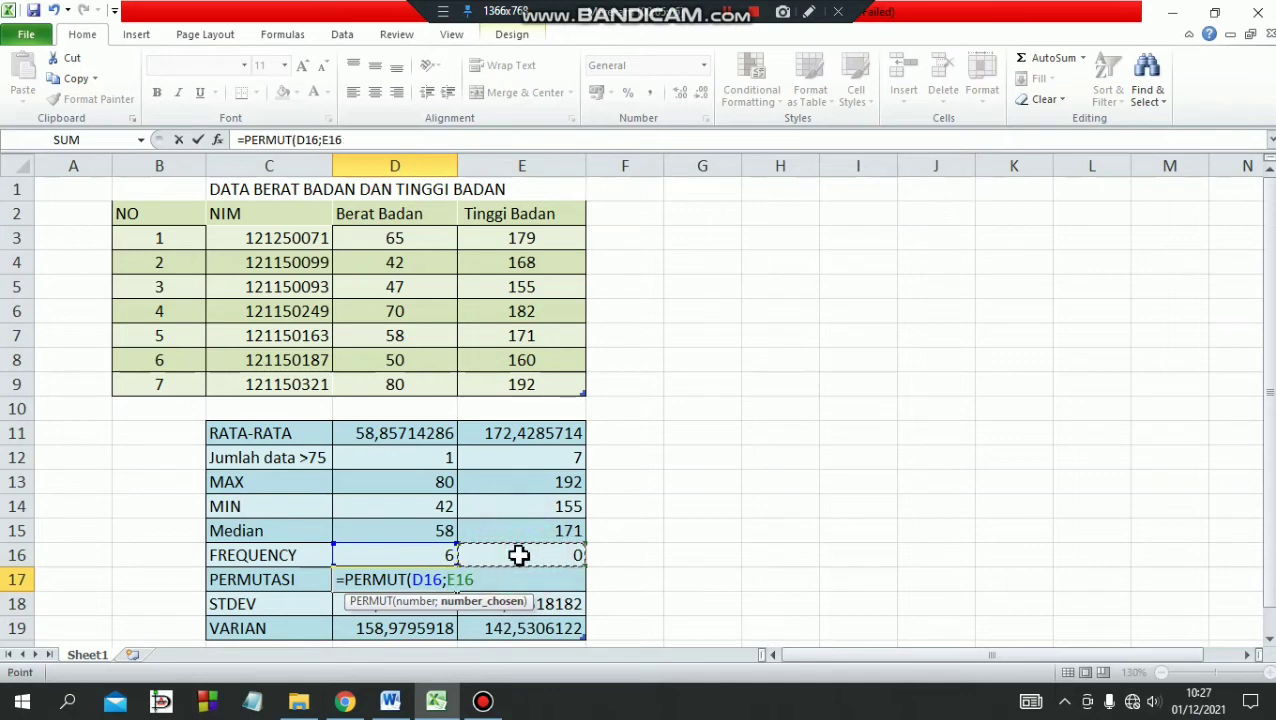
pyautogui.write(')')
pyautogui.press('Return')
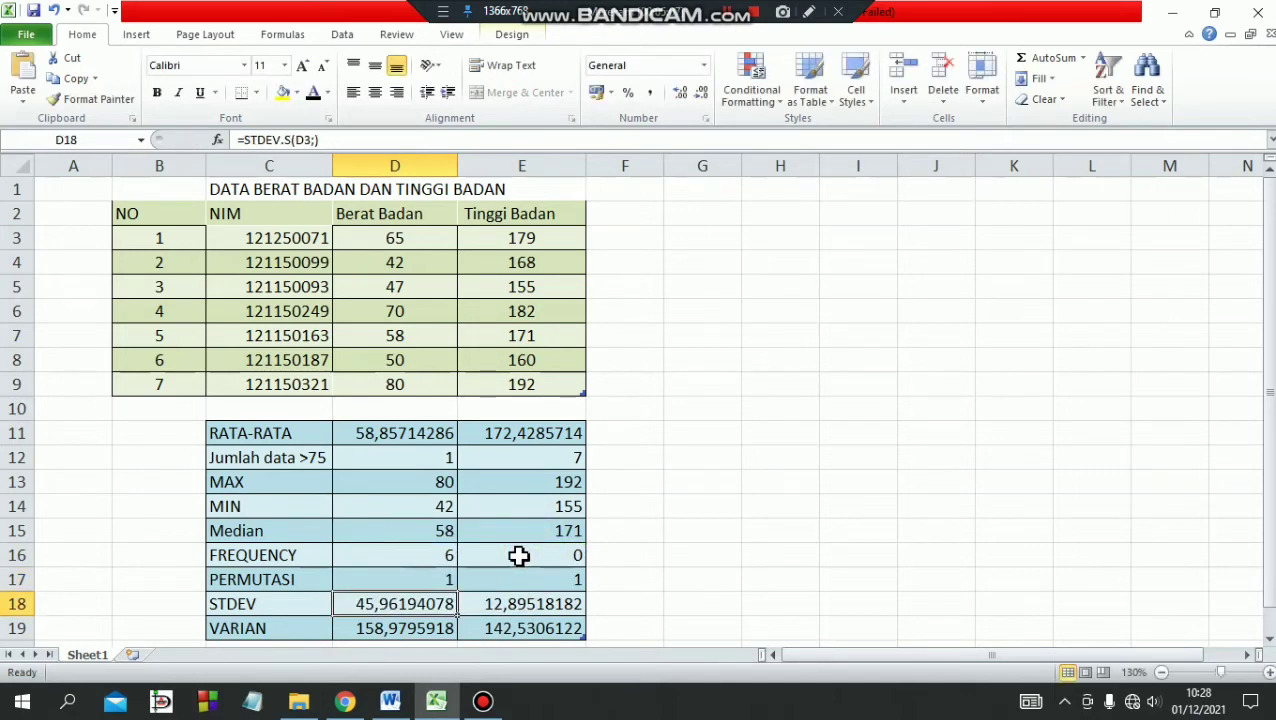
# Replace the arguments of the PERMUT formula in cell E17 by reselecting D16 and E16, giving =PERMUT(D16;E16).
pyautogui.click(535, 582)
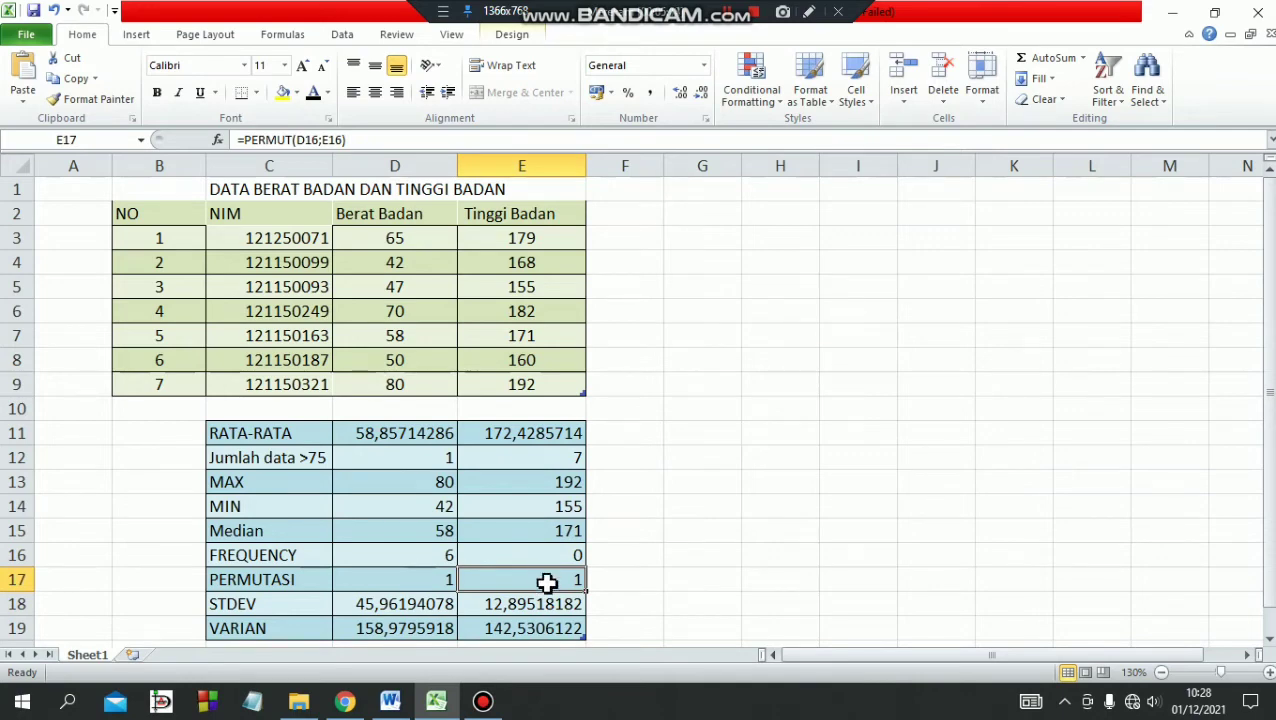
pyautogui.doubleClick(547, 583)
pyautogui.moveTo(606, 580); pyautogui.dragTo(538, 579)
pyautogui.press('BackSpace')
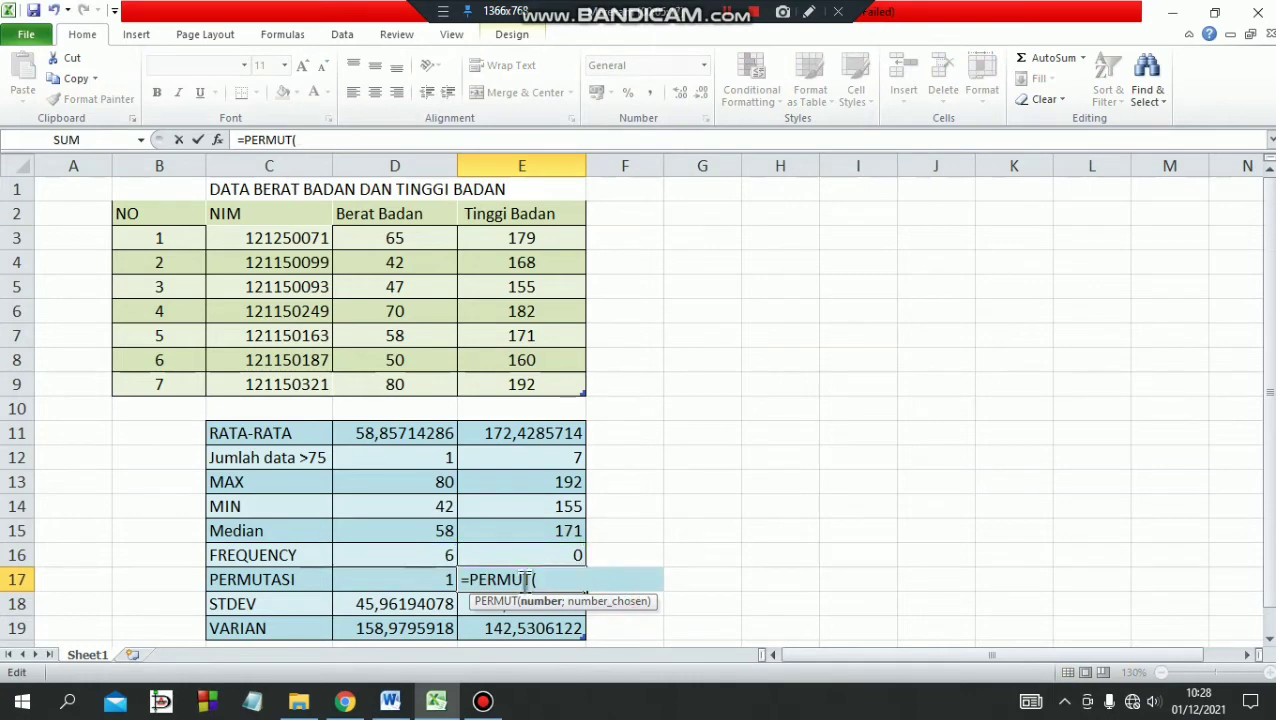
pyautogui.click(434, 557)
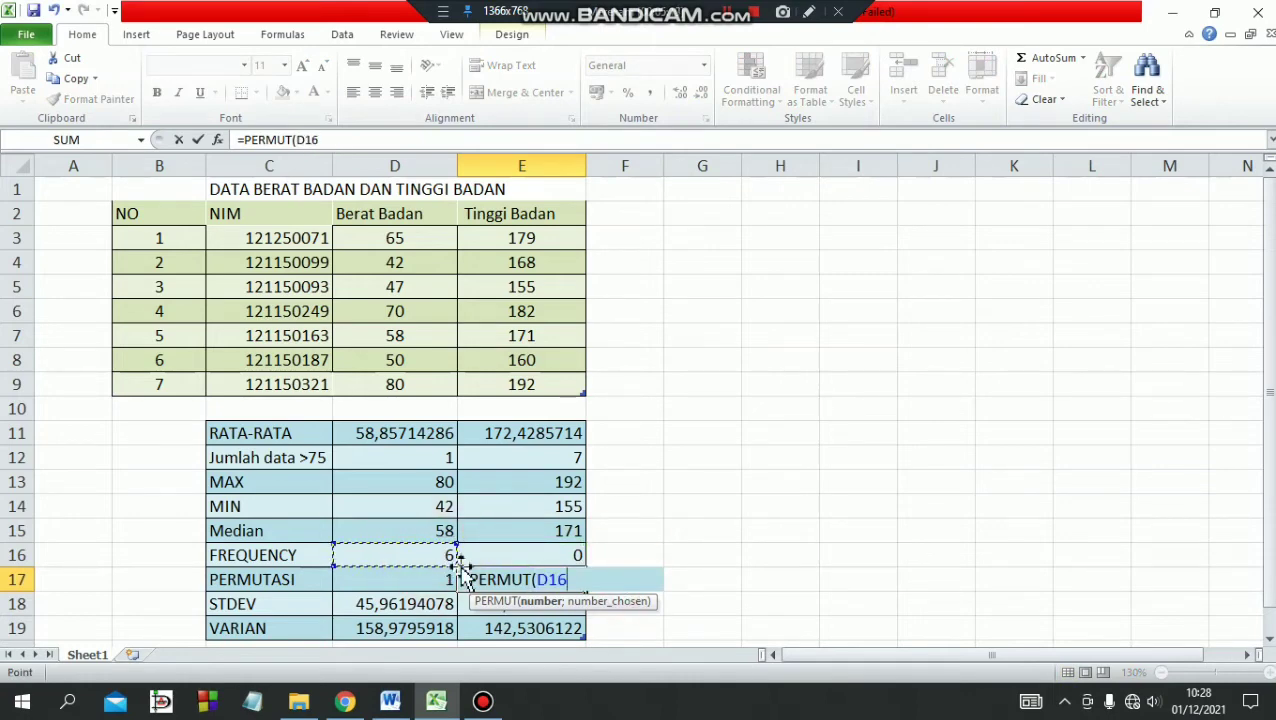
pyautogui.write(';')
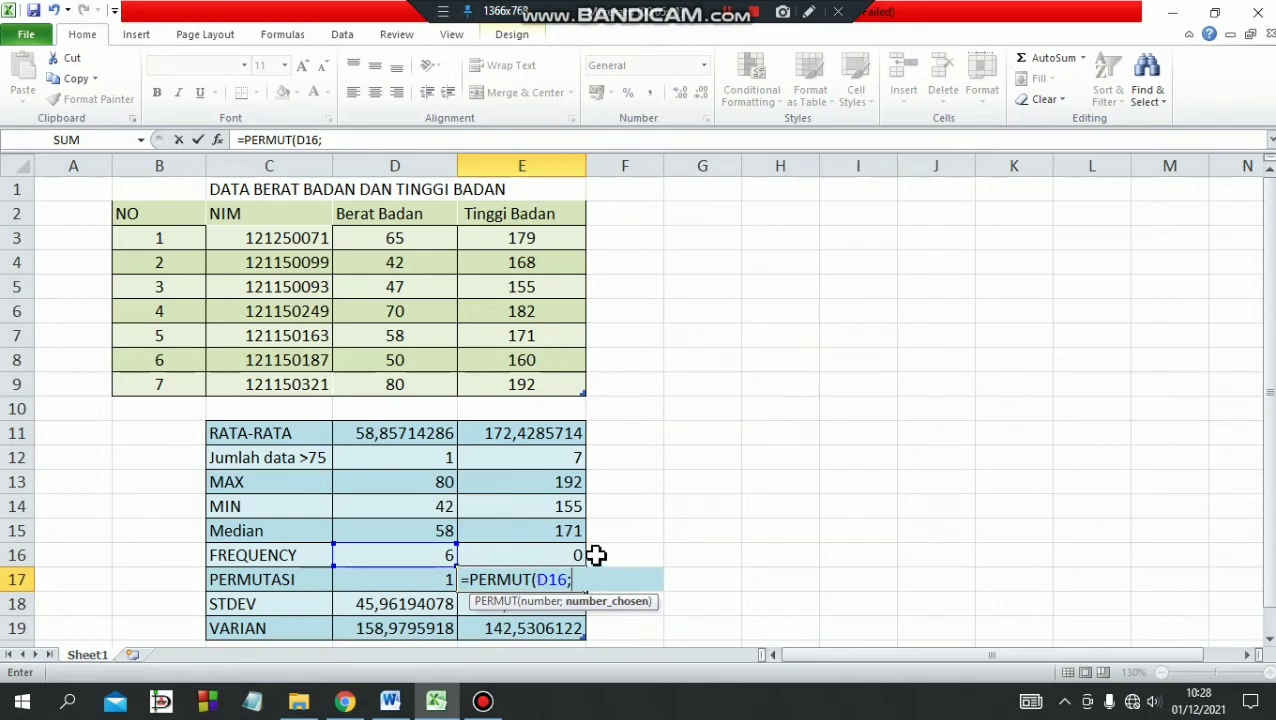
pyautogui.click(545, 554)
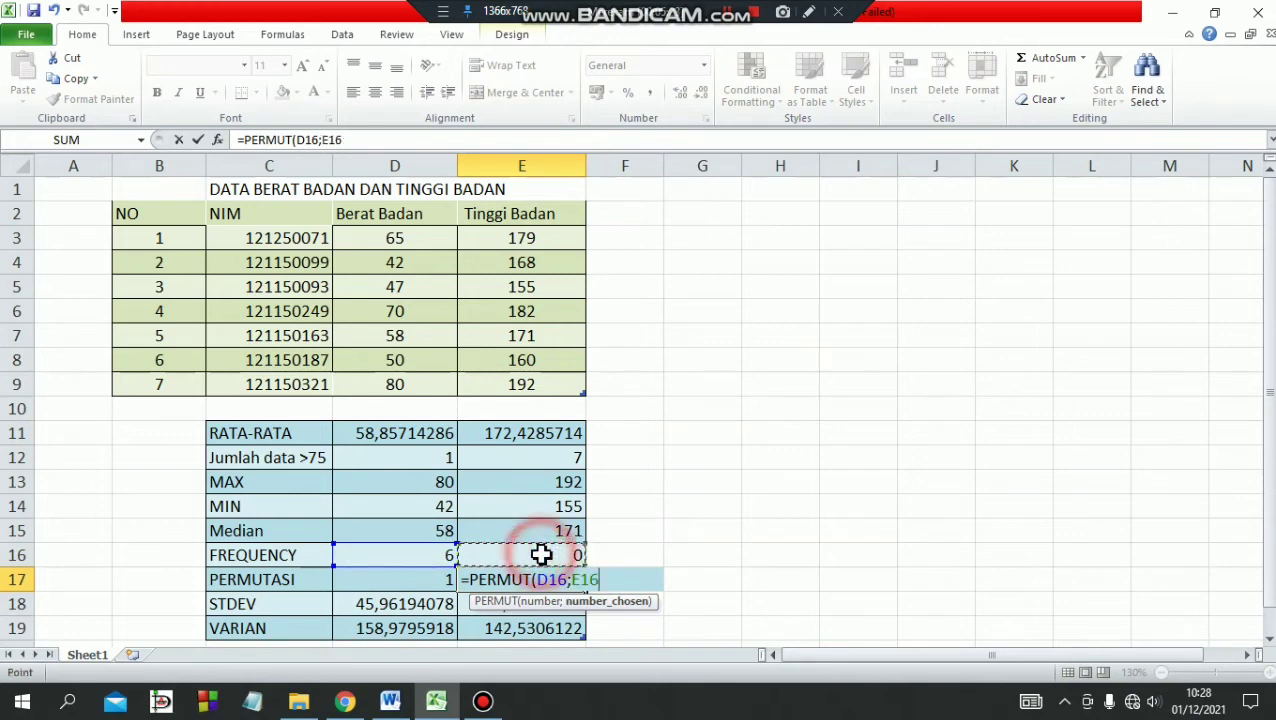
pyautogui.write(')')
pyautogui.press('Return')
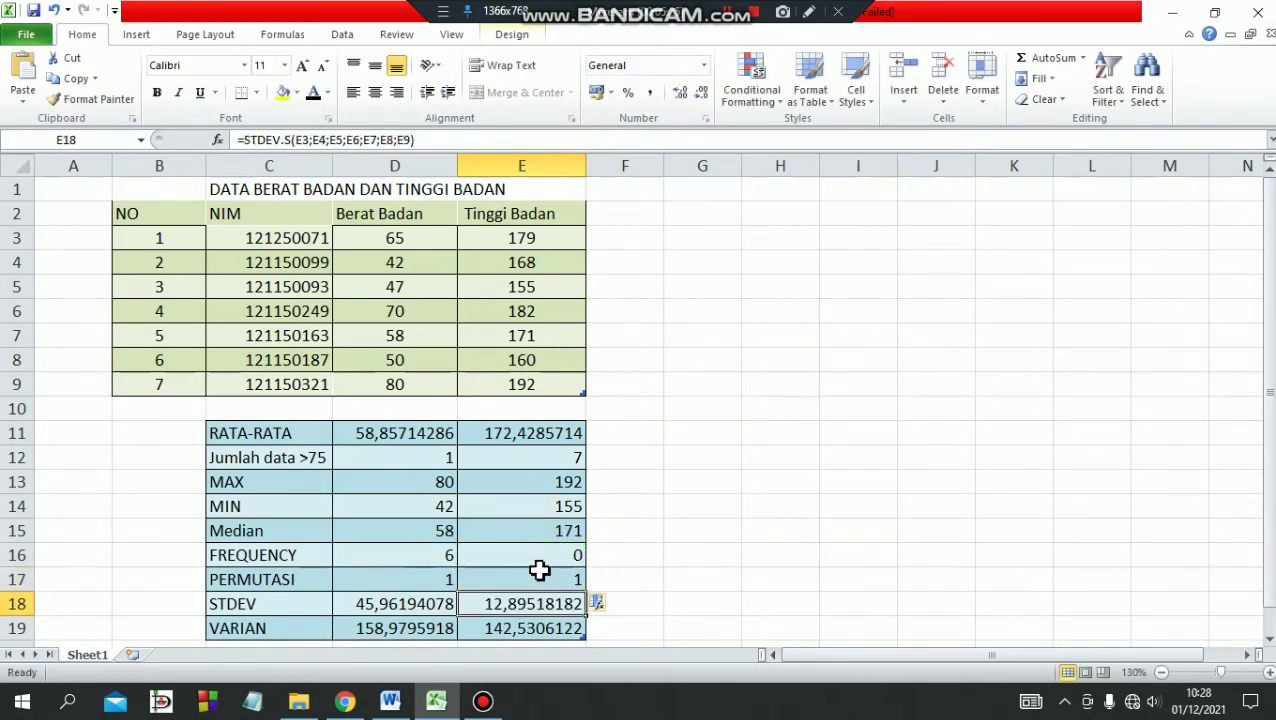
# Clear the STDEV.S formula from cell D18 in the Berat Badan column.
pyautogui.click(425, 606)
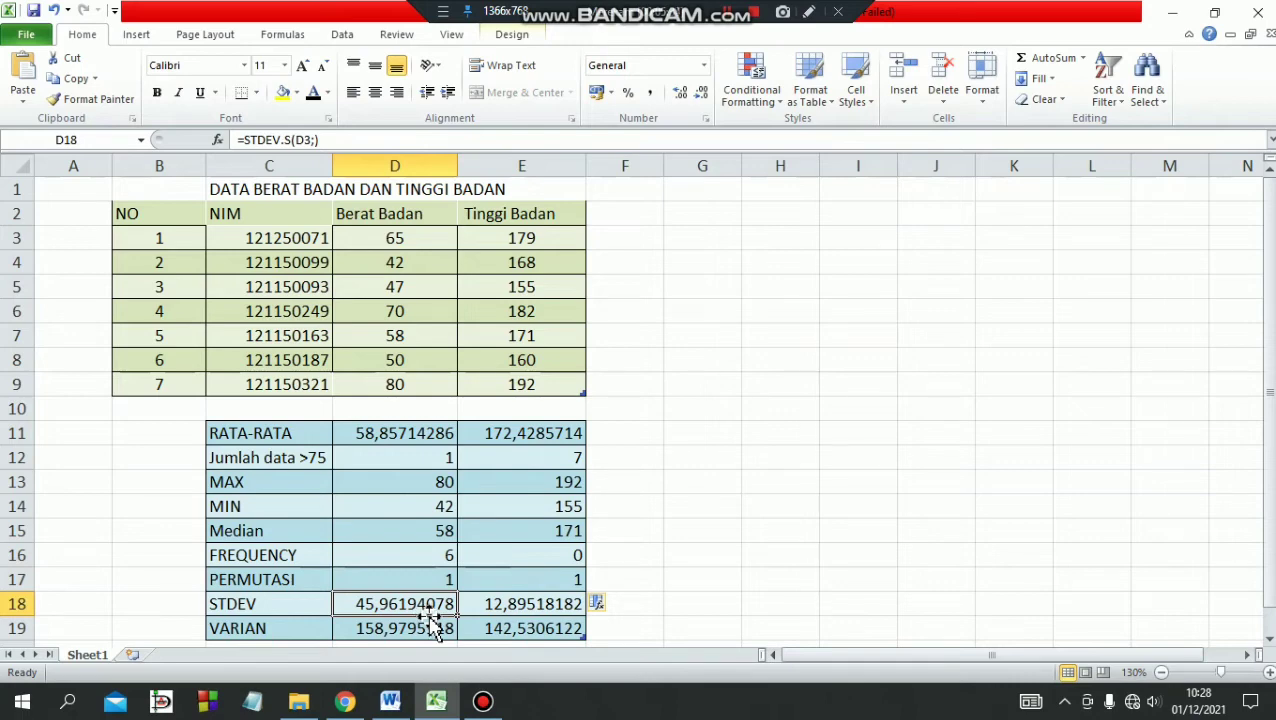
pyautogui.click(750, 14)
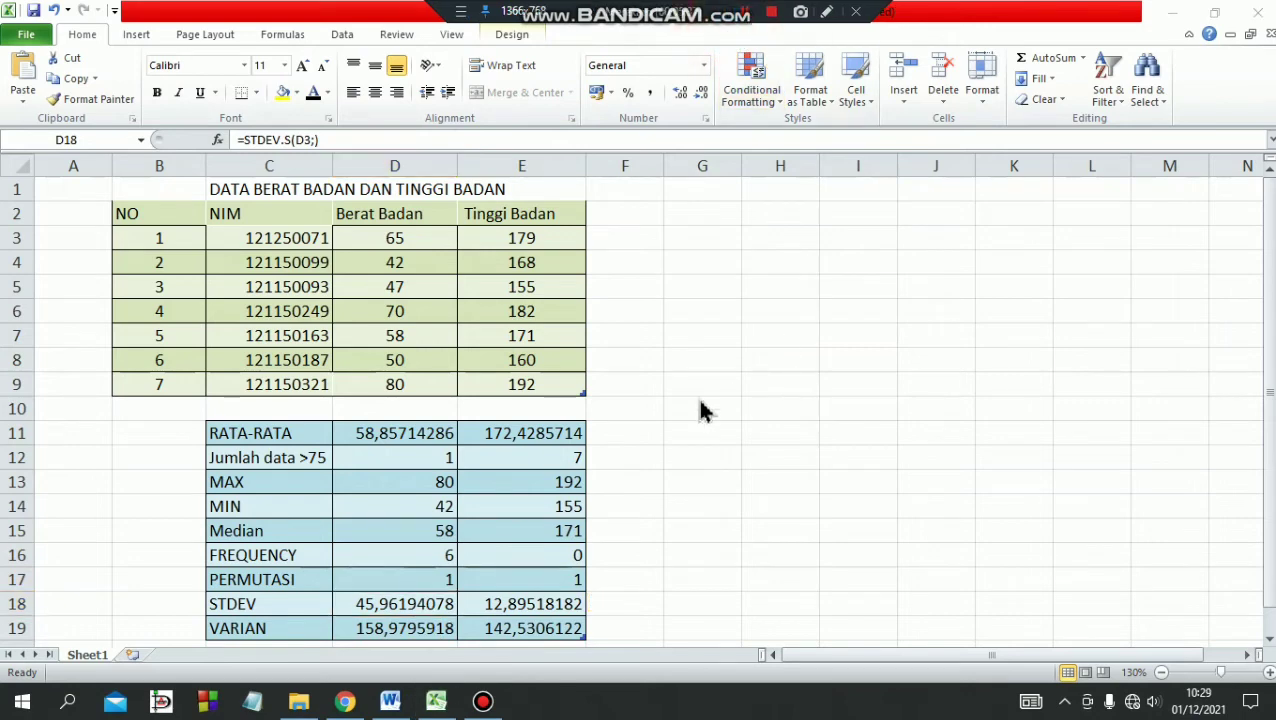
pyautogui.click(397, 605)
pyautogui.doubleClick(450, 604)
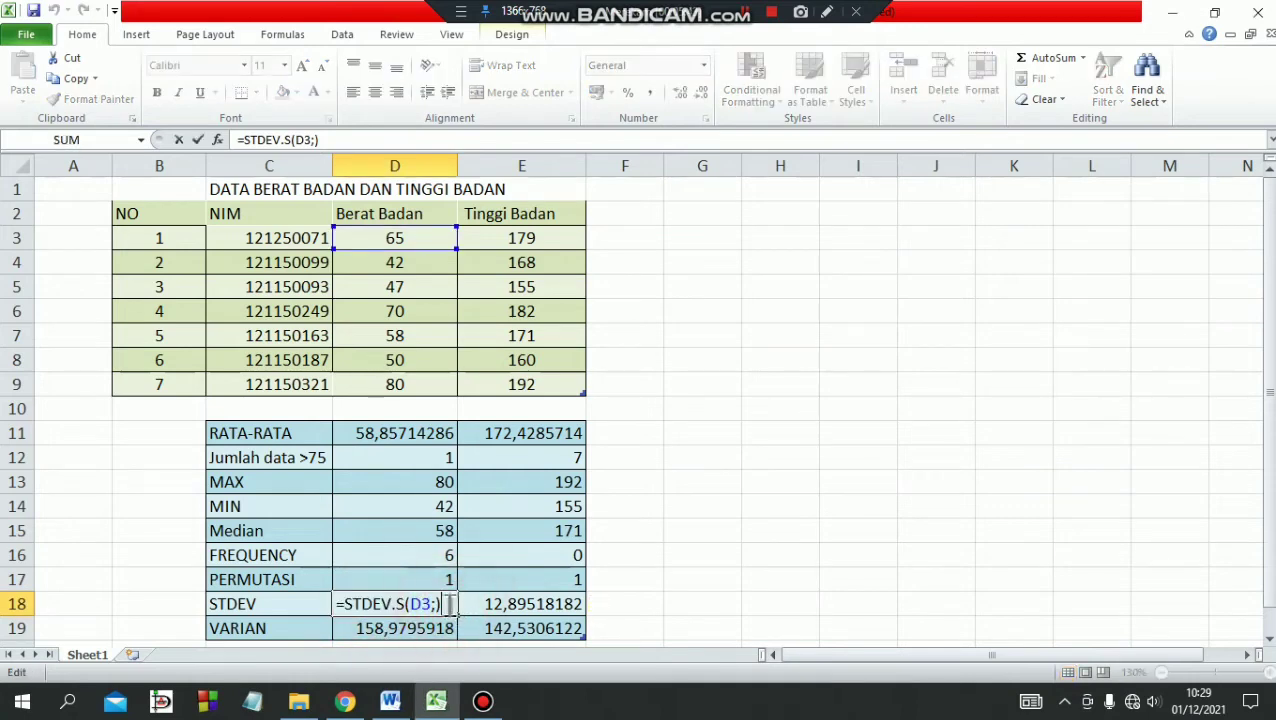
pyautogui.moveTo(450, 604); pyautogui.dragTo(320, 607)
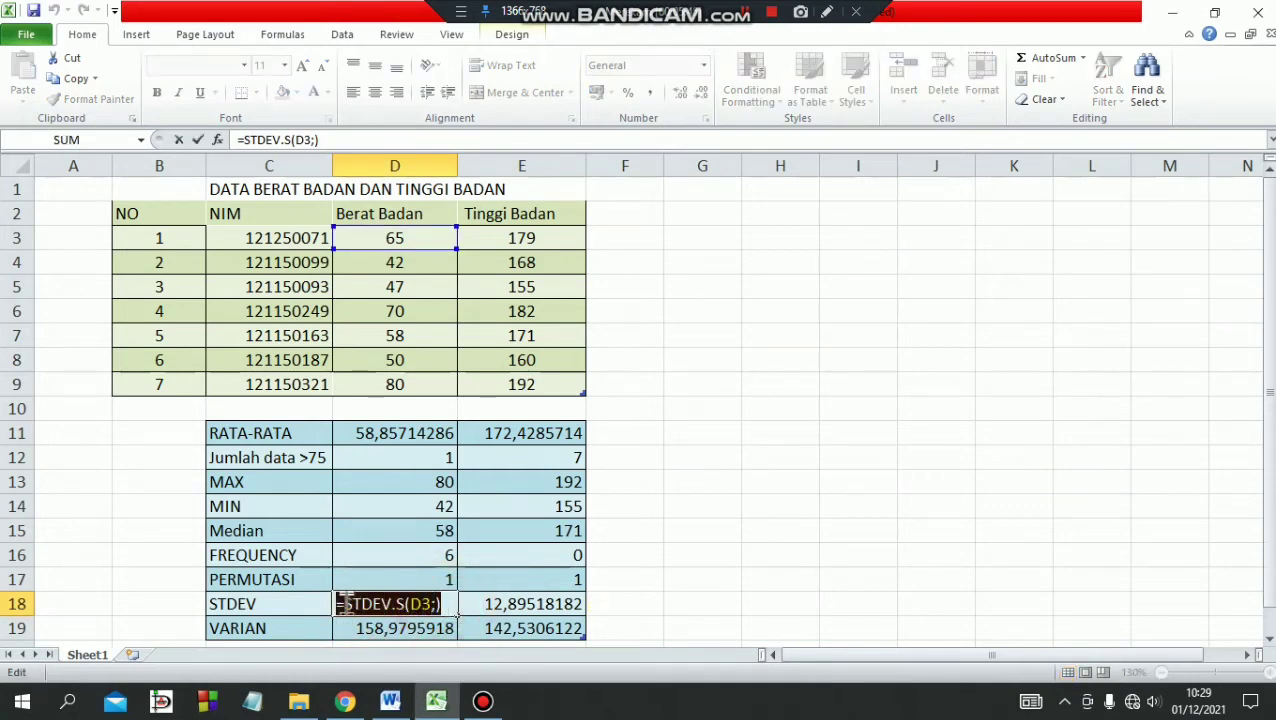
pyautogui.press('BackSpace')
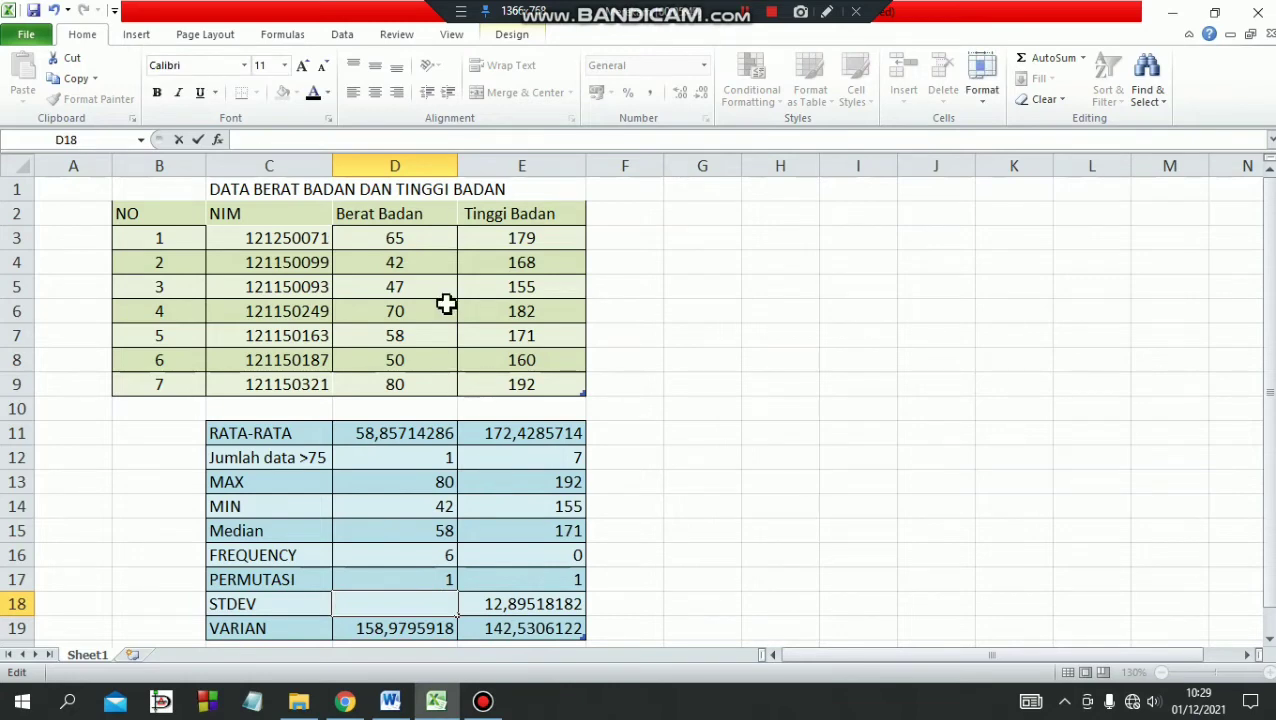
pyautogui.click(744, 12)
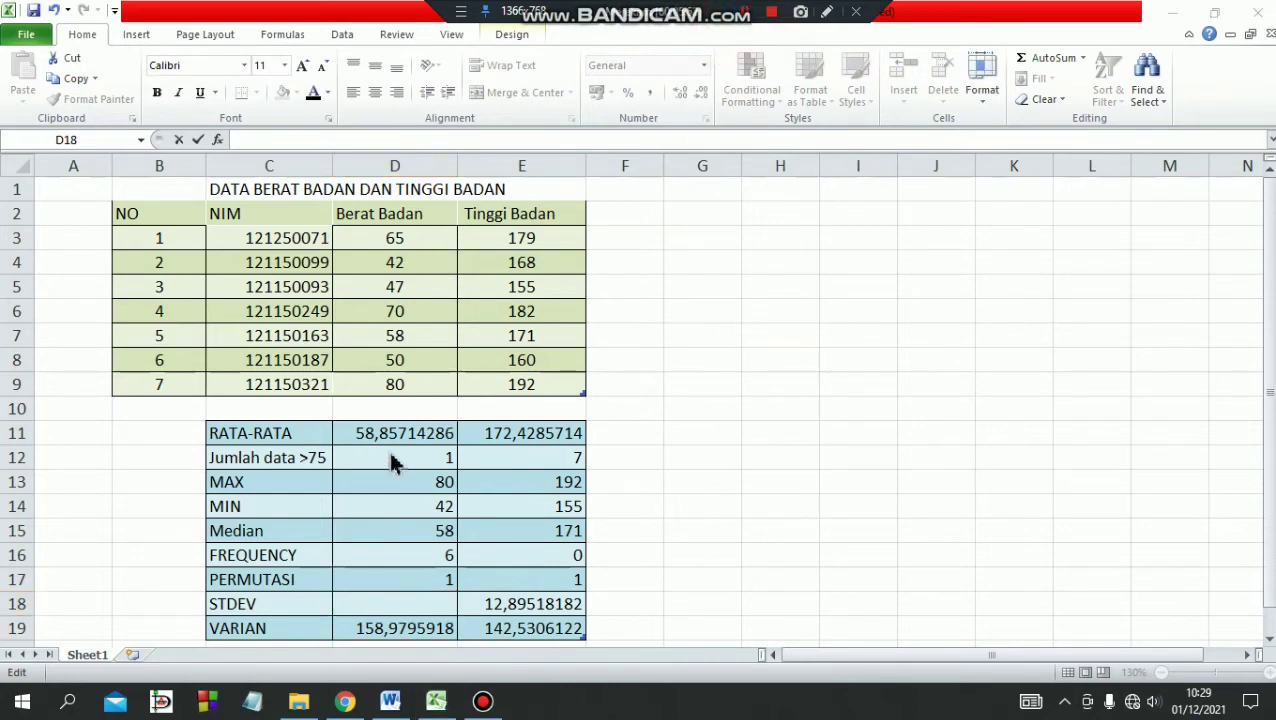
pyautogui.click(293, 433)
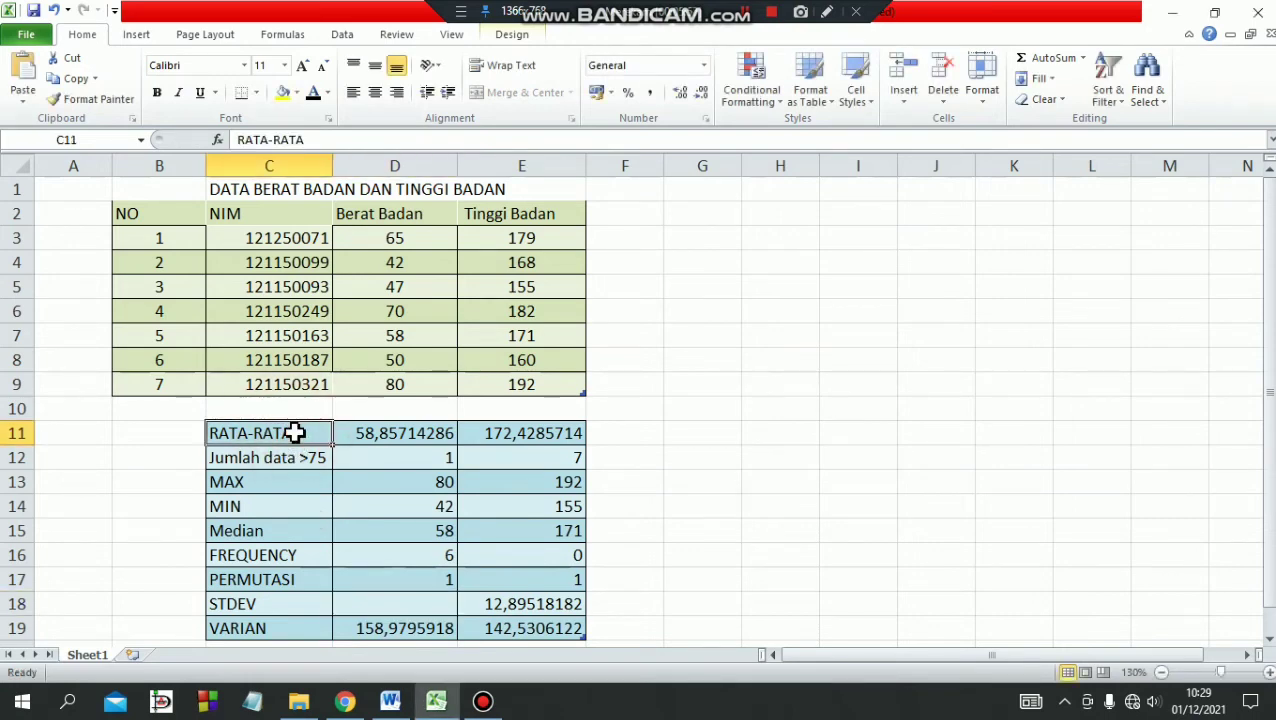
pyautogui.click(313, 555)
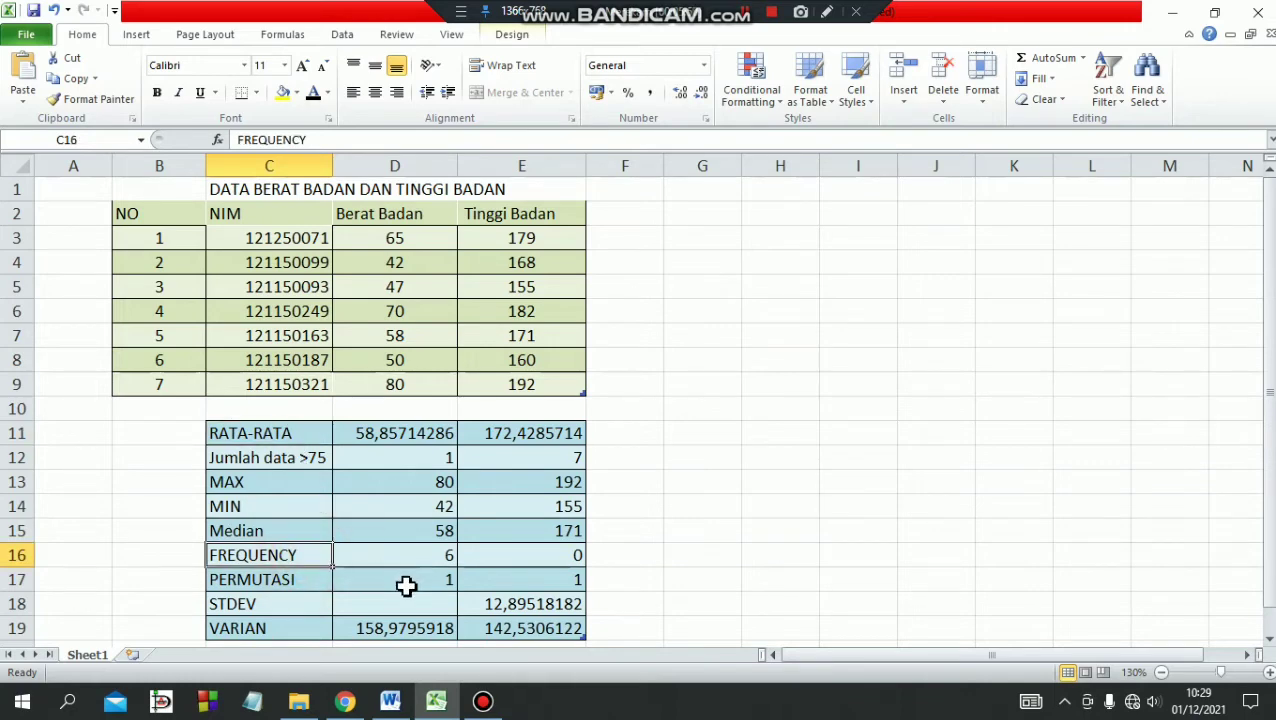
# Begin a STDEV.S formula in cell D18, the STDEV row of the Berat Badan column.
pyautogui.click(360, 604)
pyautogui.doubleClick(365, 603)
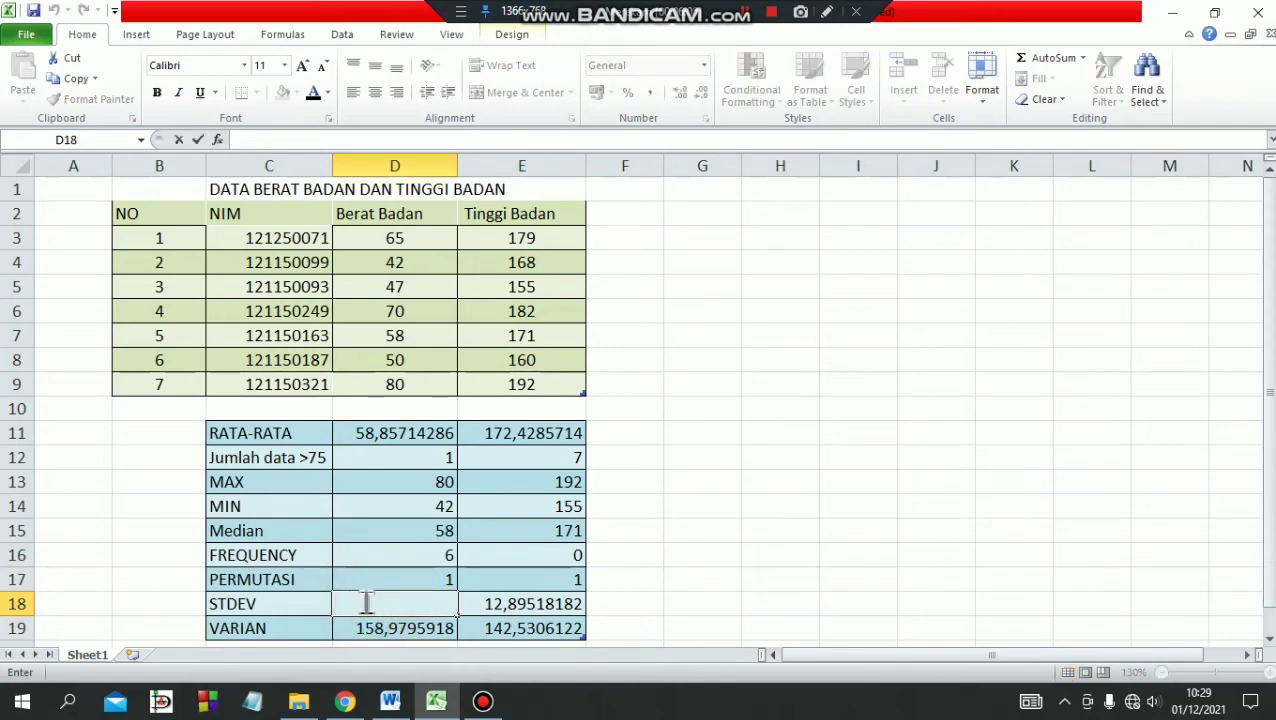
pyautogui.write('=')
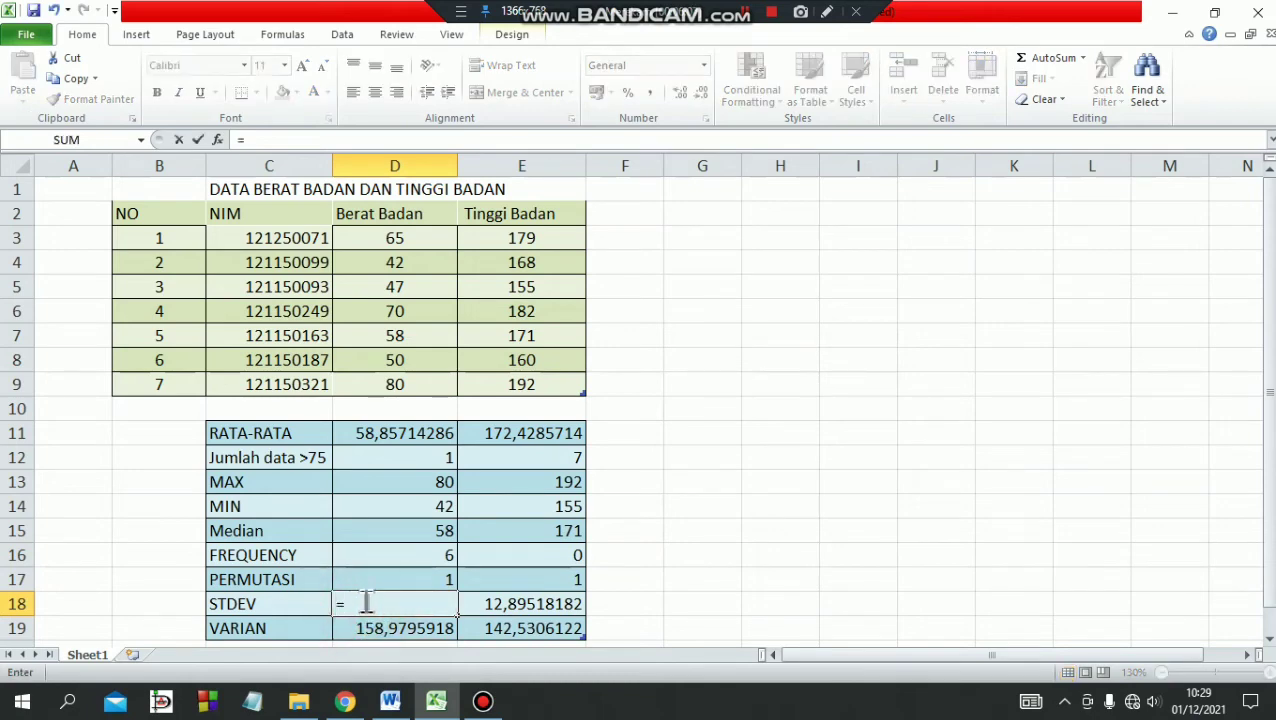
pyautogui.write('S')
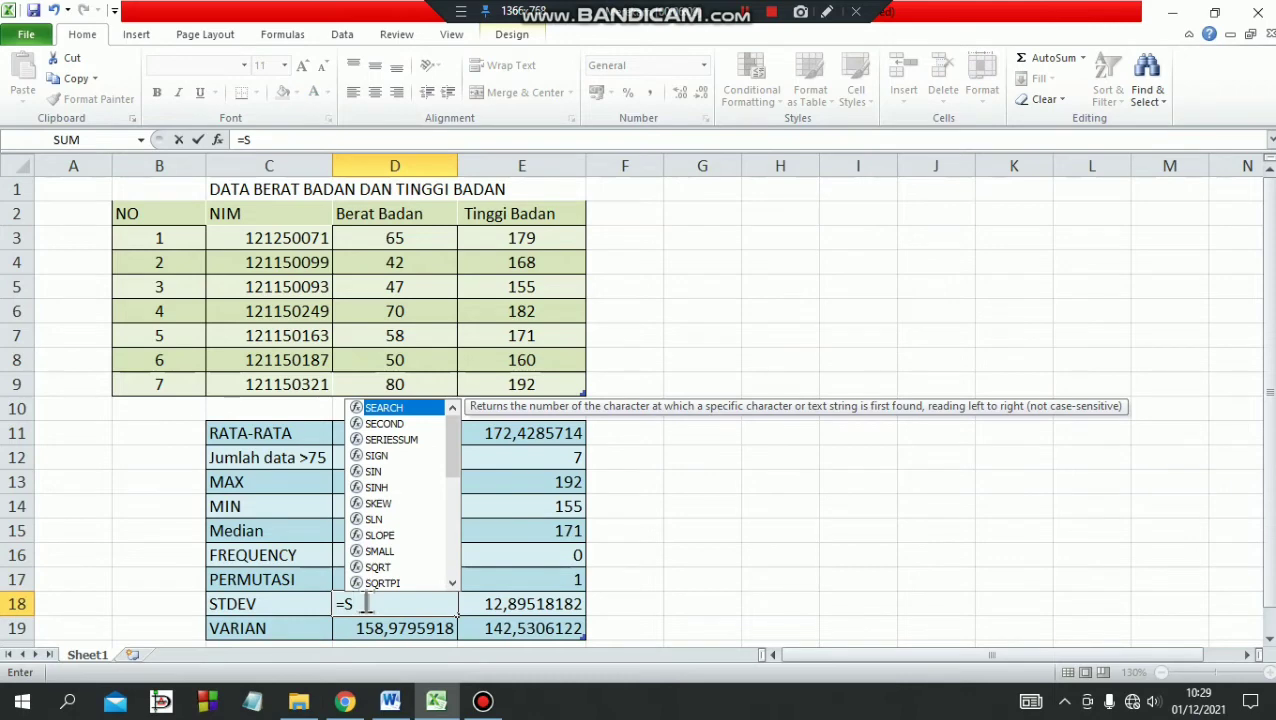
pyautogui.write('TDE')
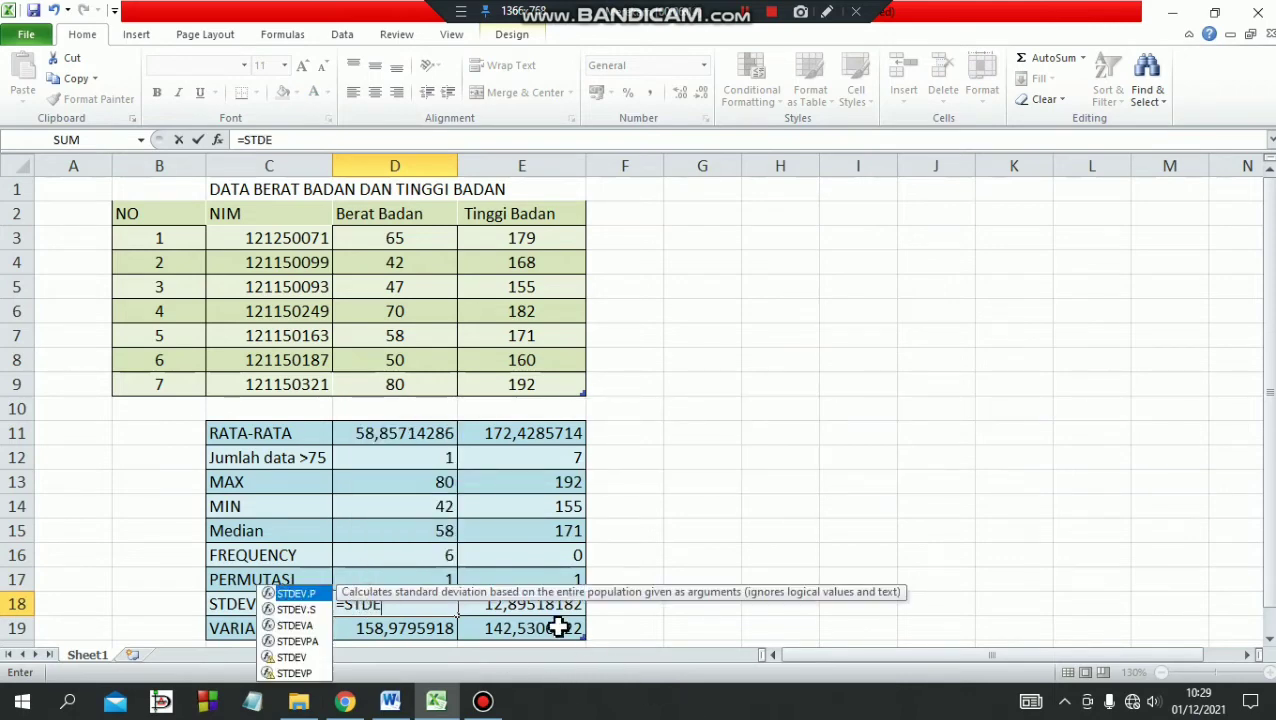
pyautogui.write('V.S')
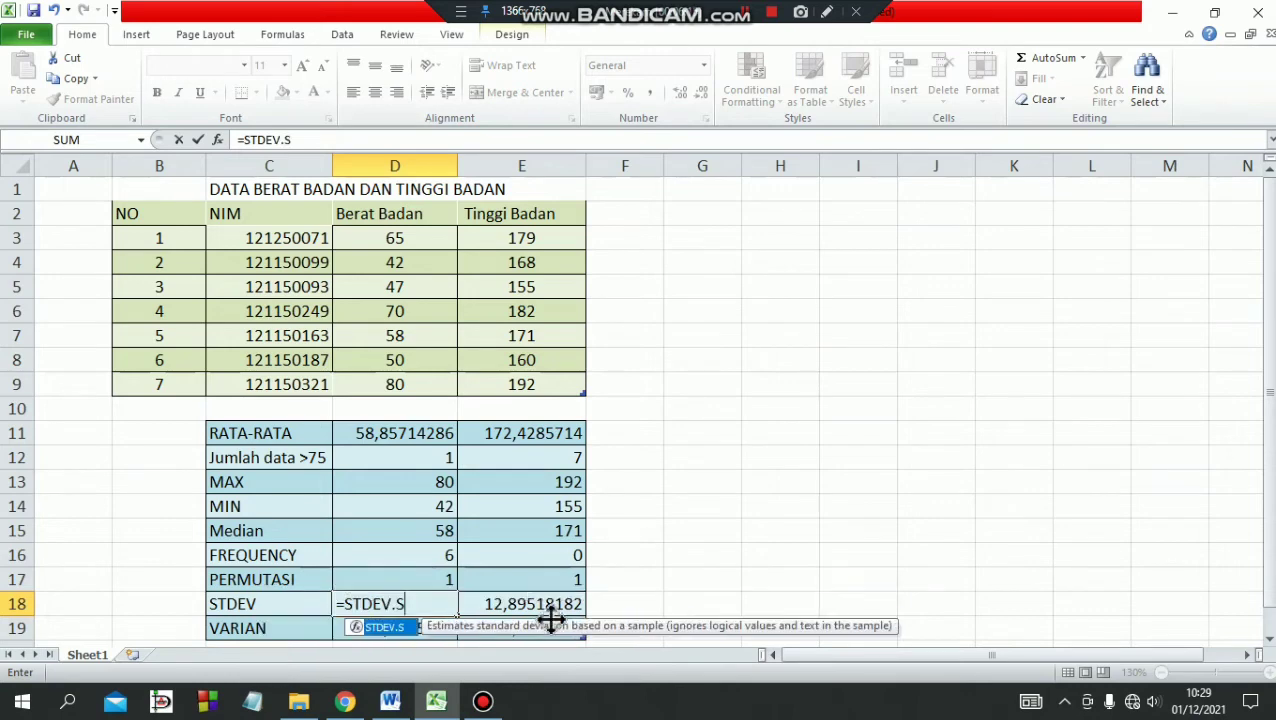
pyautogui.doubleClick(392, 628)
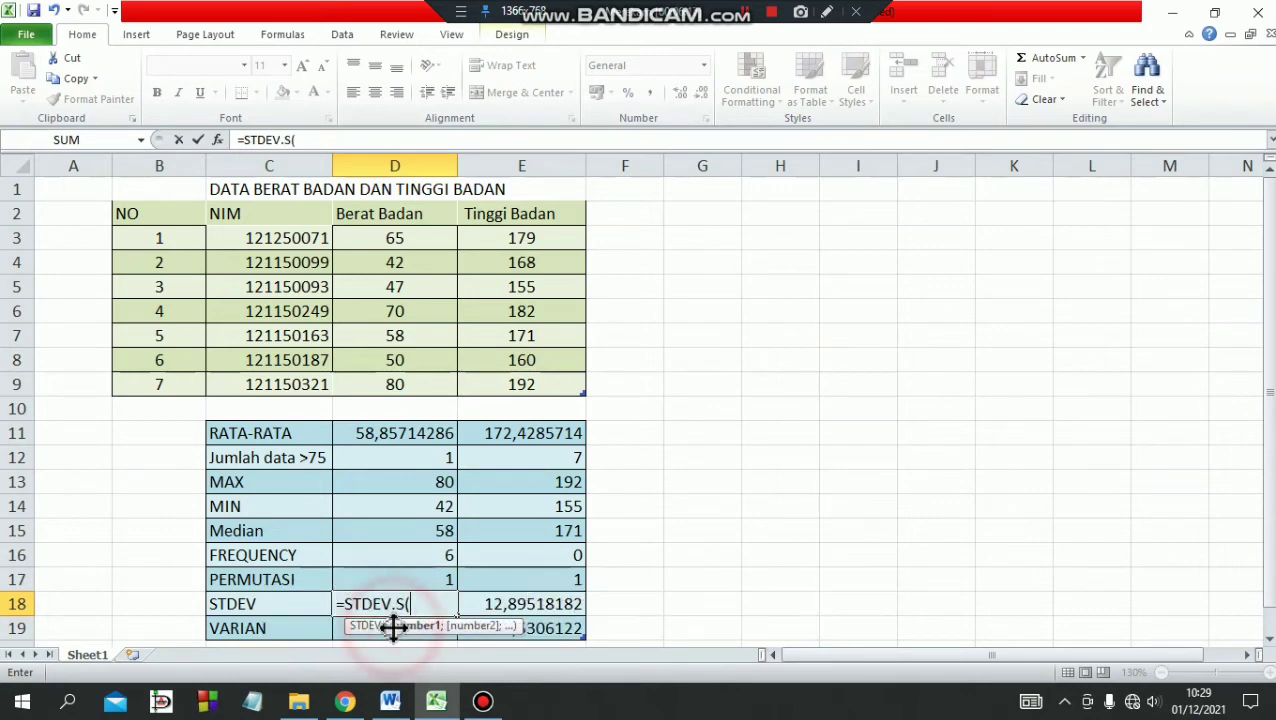
# Complete the D18 formula with the individual Berat Badan cells as arguments, giving =STDEV.S(D3;D4;D5;D6;D7;D8;D9).
pyautogui.click(406, 238)
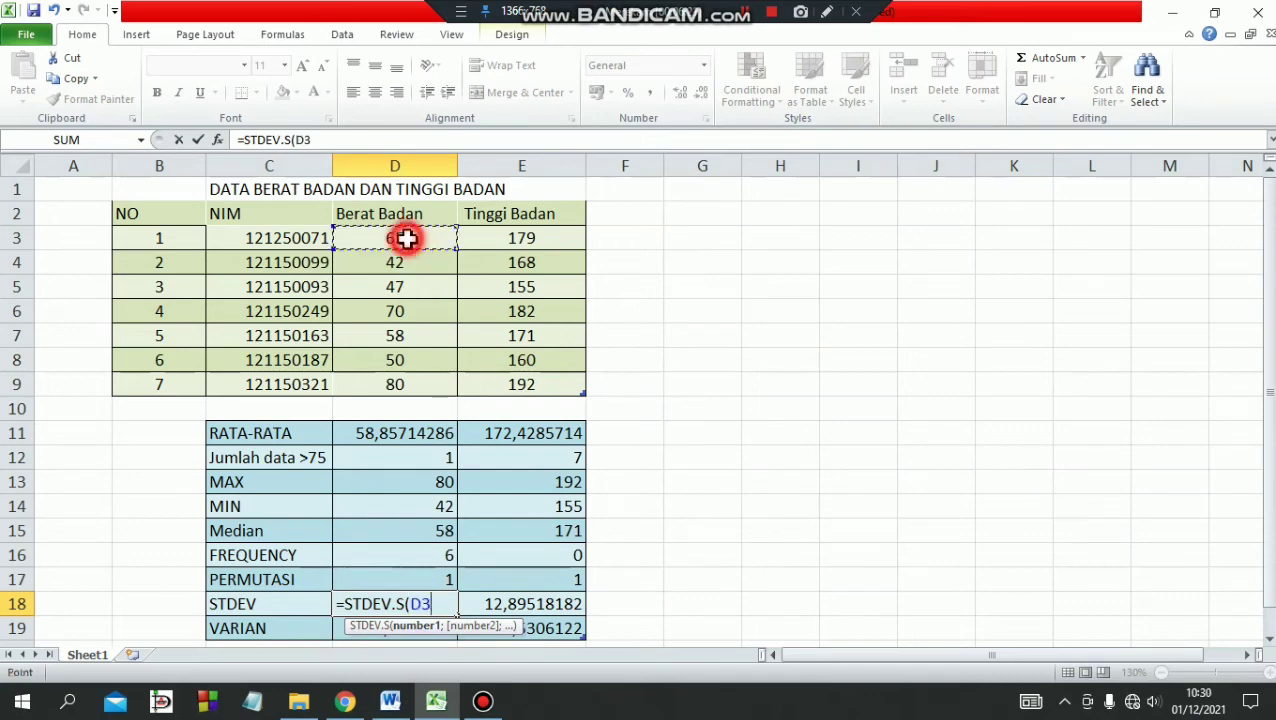
pyautogui.write(';')
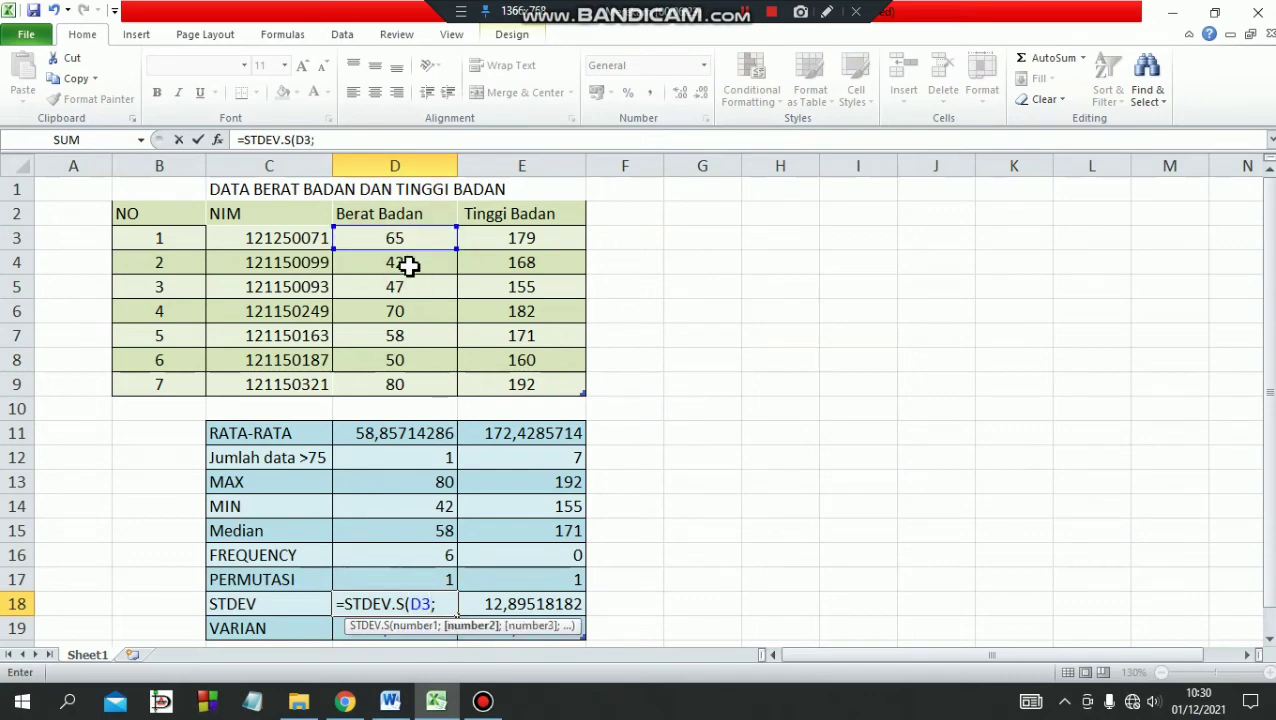
pyautogui.click(407, 264)
pyautogui.write(';')
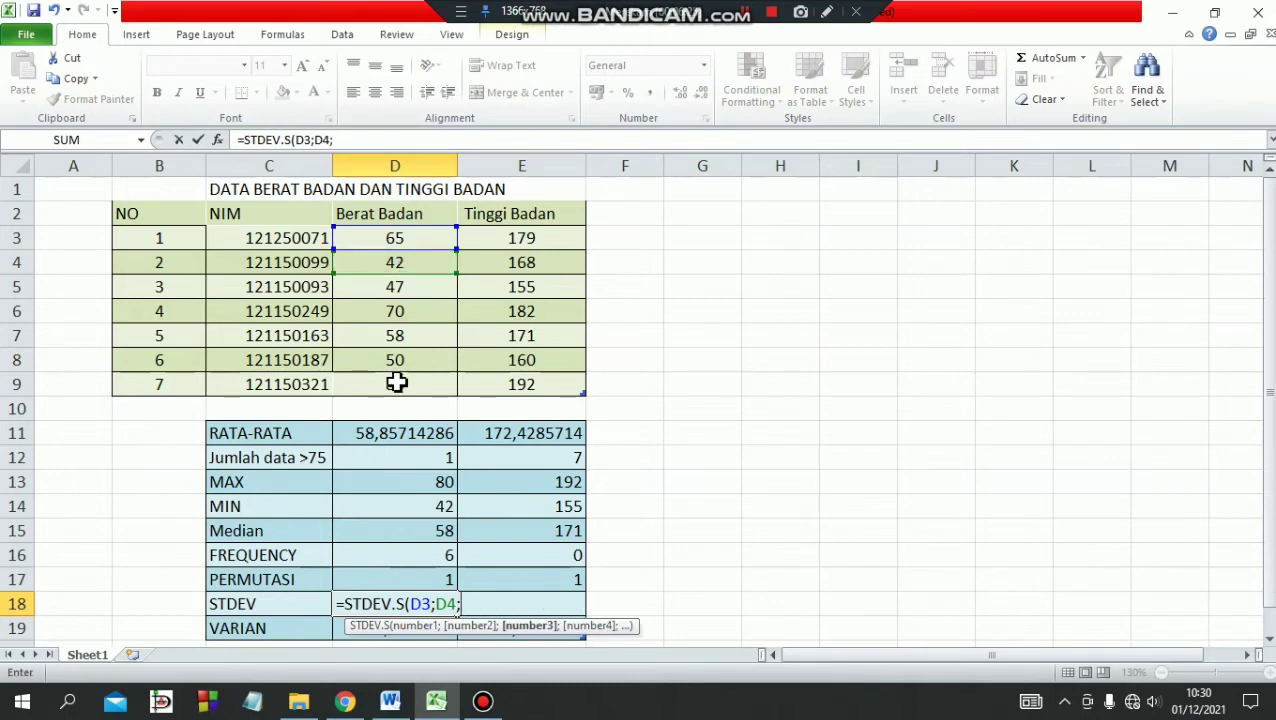
pyautogui.click(745, 14)
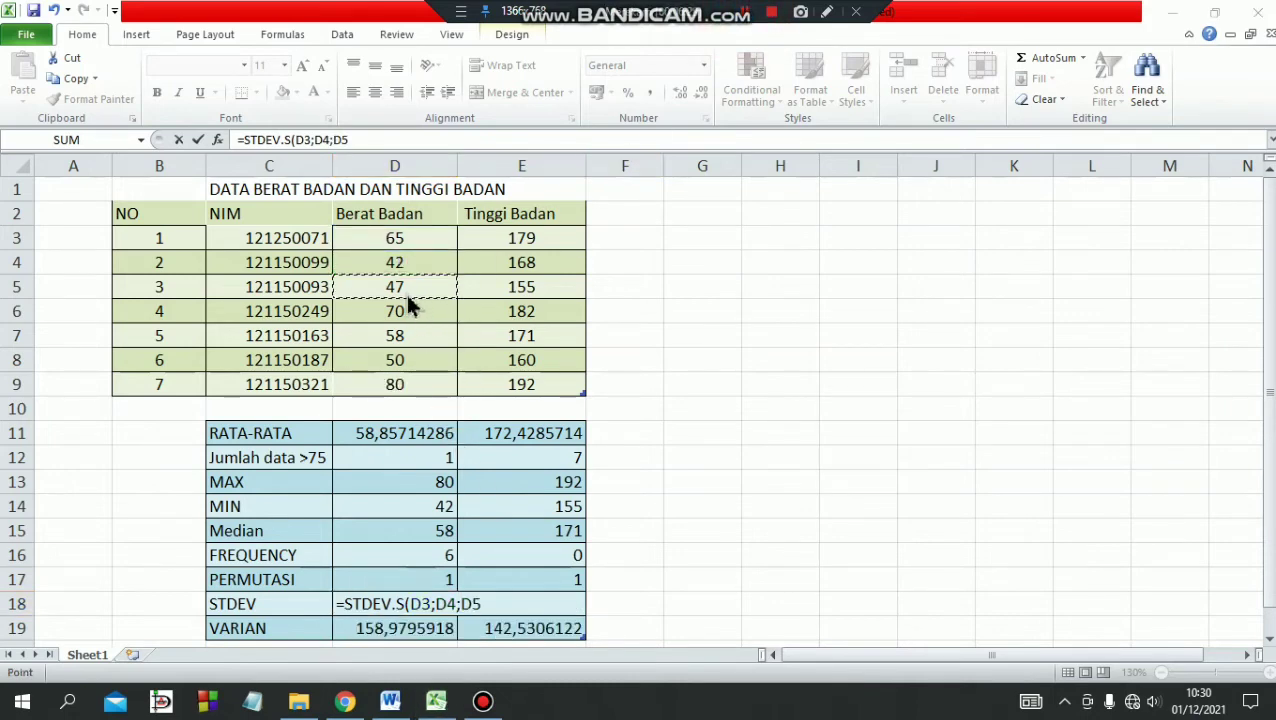
pyautogui.click(398, 287)
pyautogui.write(';')
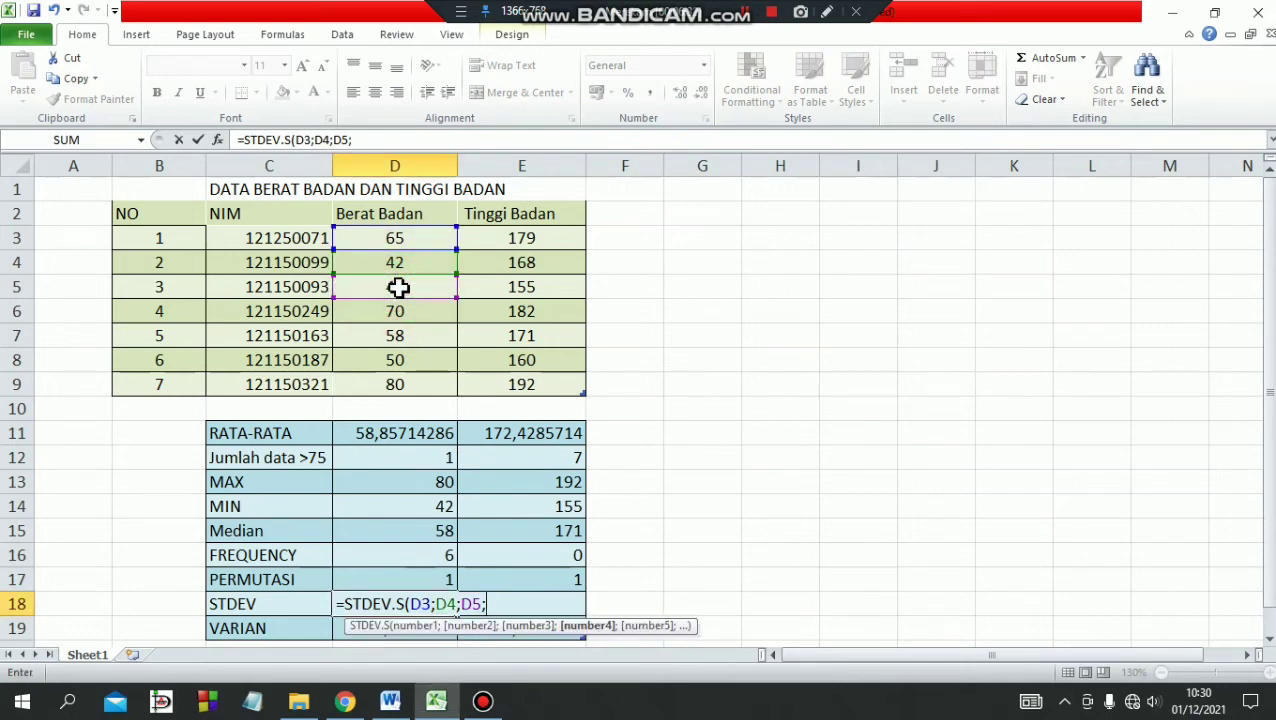
pyautogui.click(391, 311)
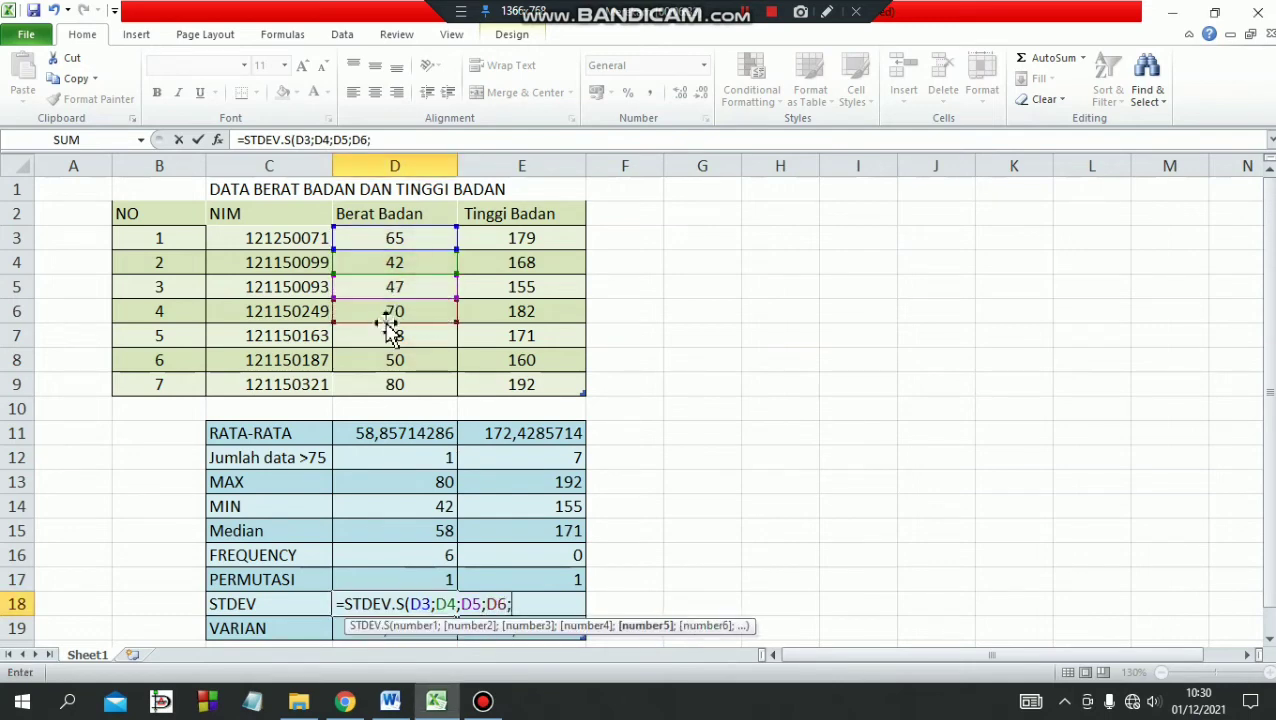
pyautogui.write(';')
pyautogui.click(395, 340)
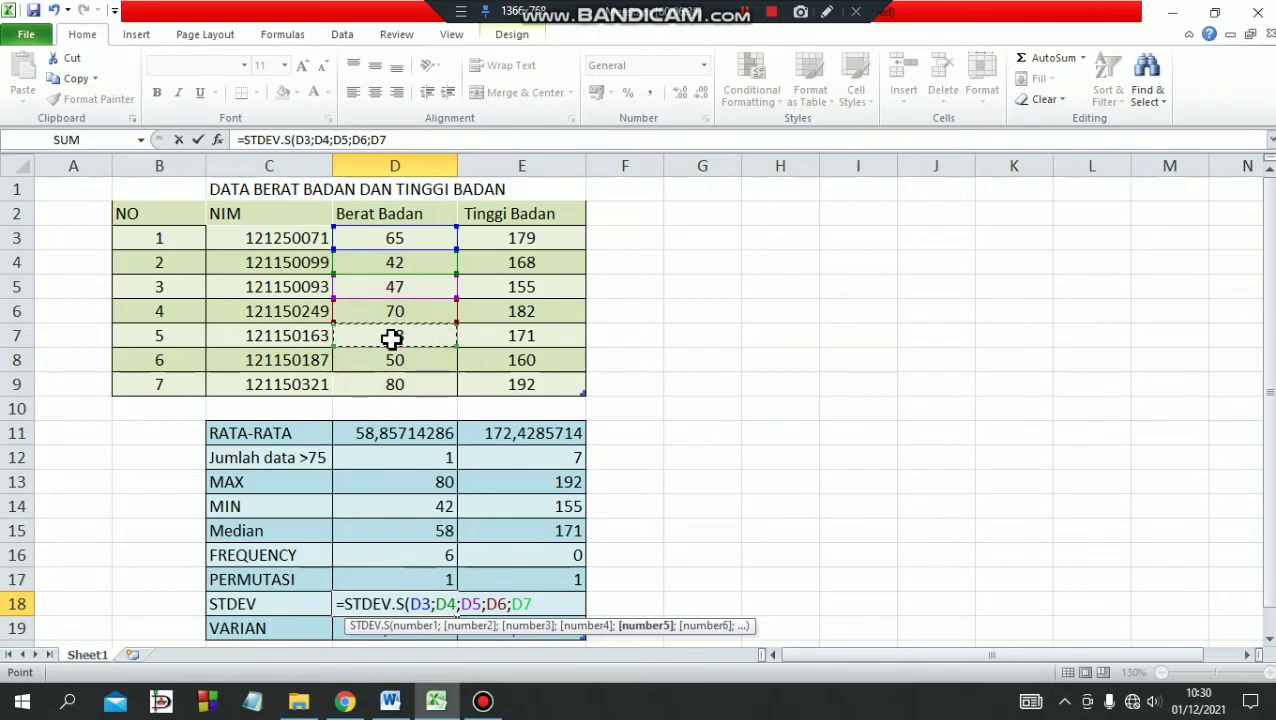
pyautogui.write(';')
pyautogui.click(395, 370)
pyautogui.write(';')
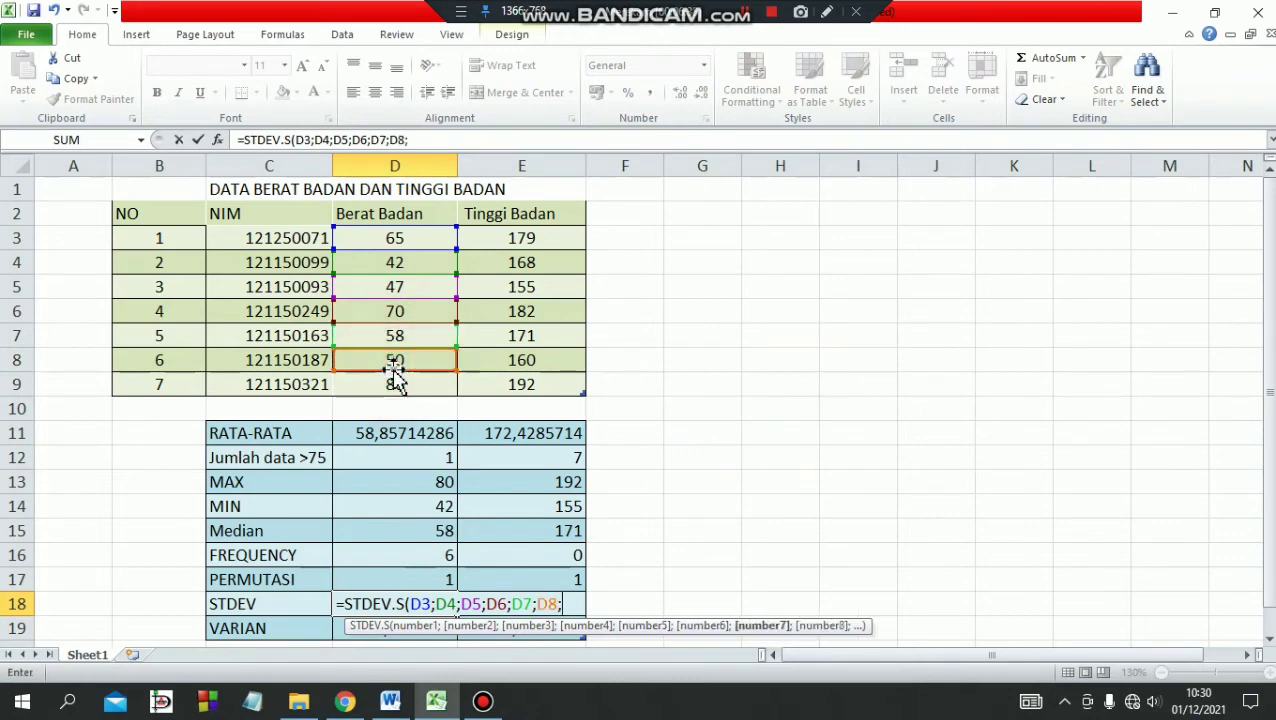
pyautogui.click(397, 386)
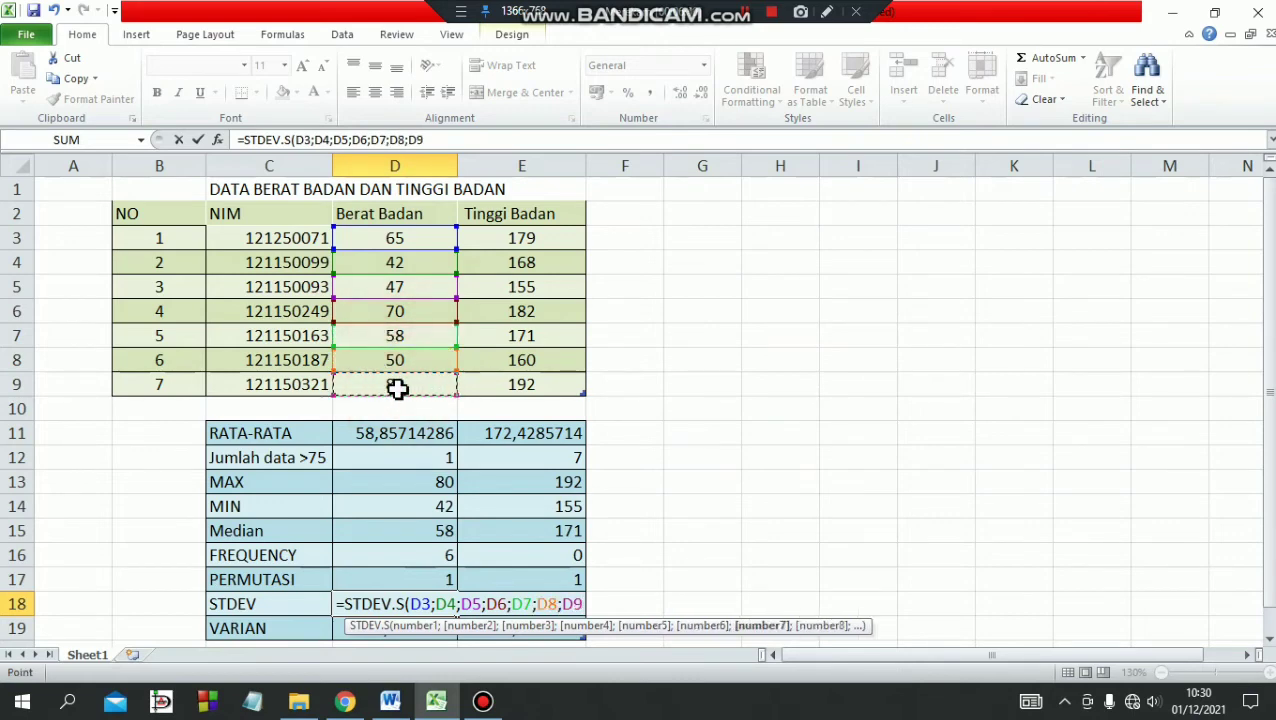
pyautogui.write(';')
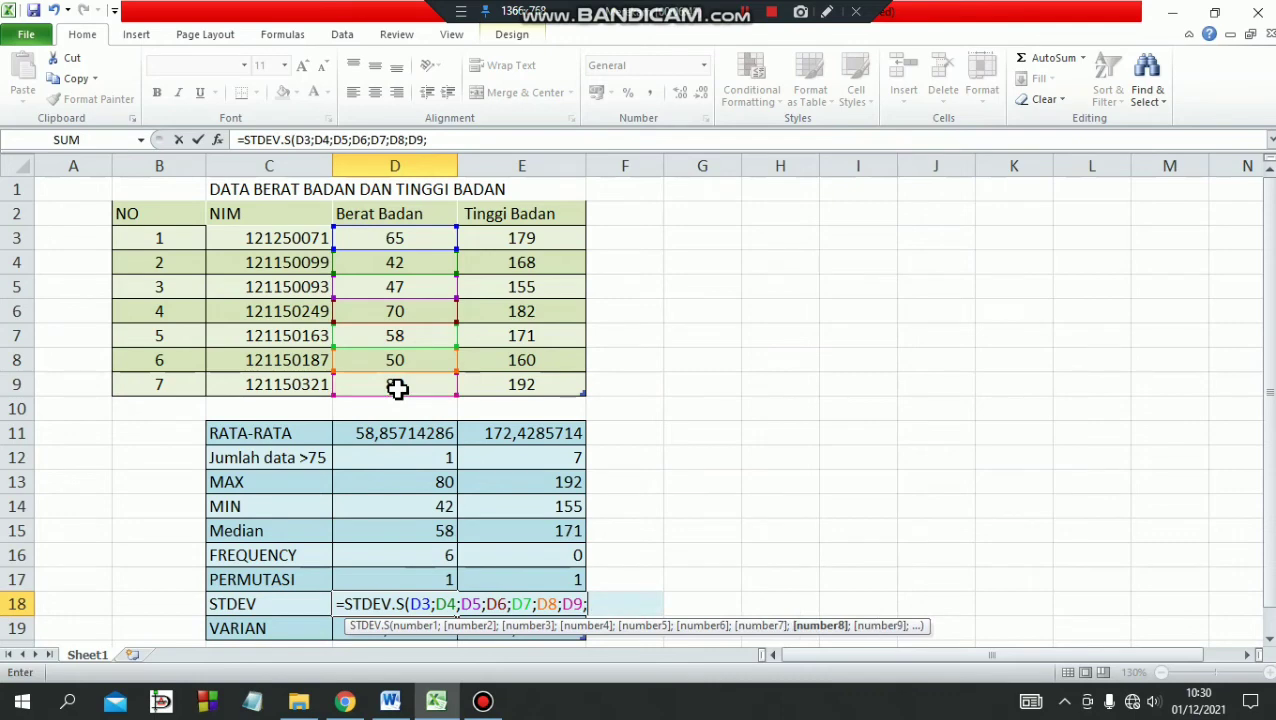
pyautogui.press('BackSpace')
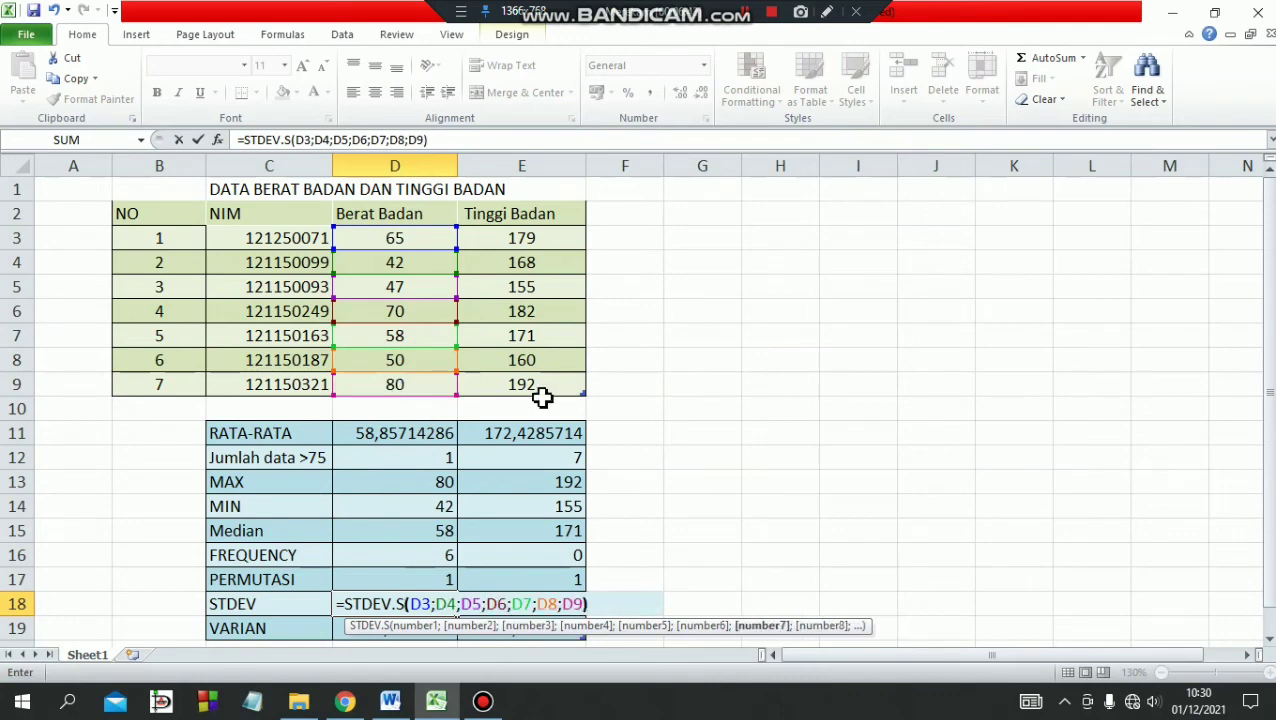
pyautogui.click(748, 14)
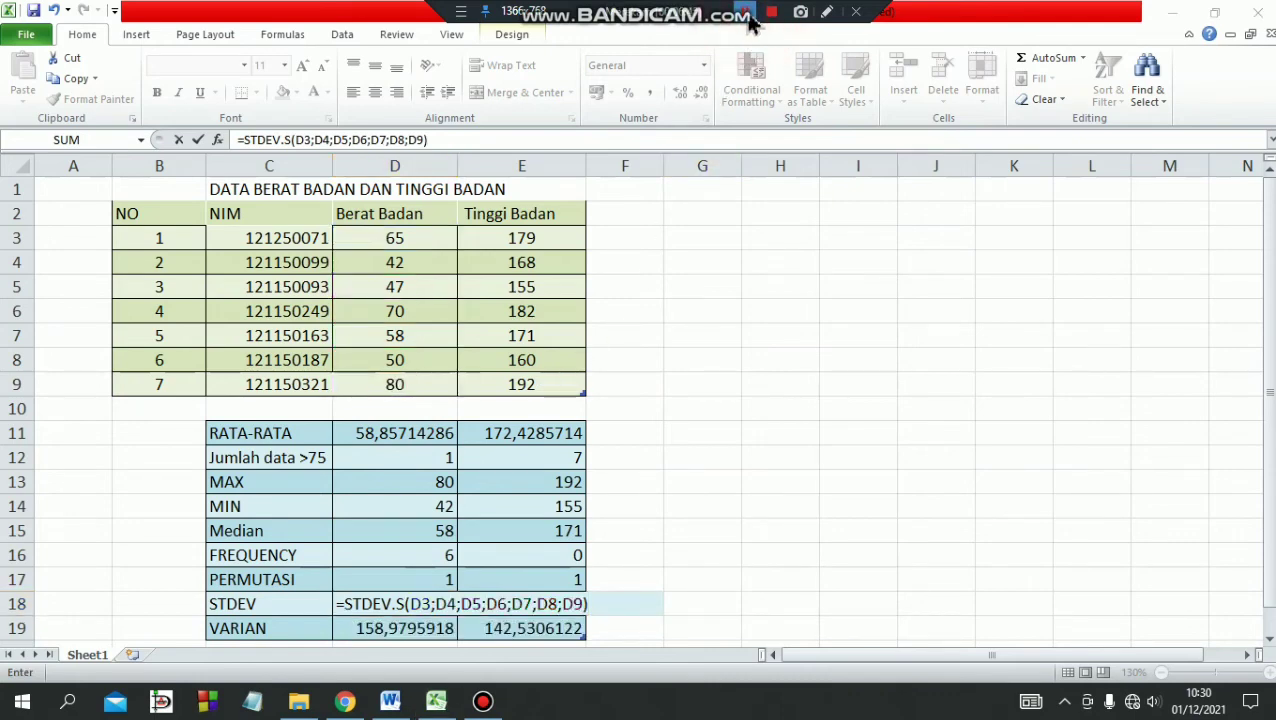
pyautogui.click(448, 140)
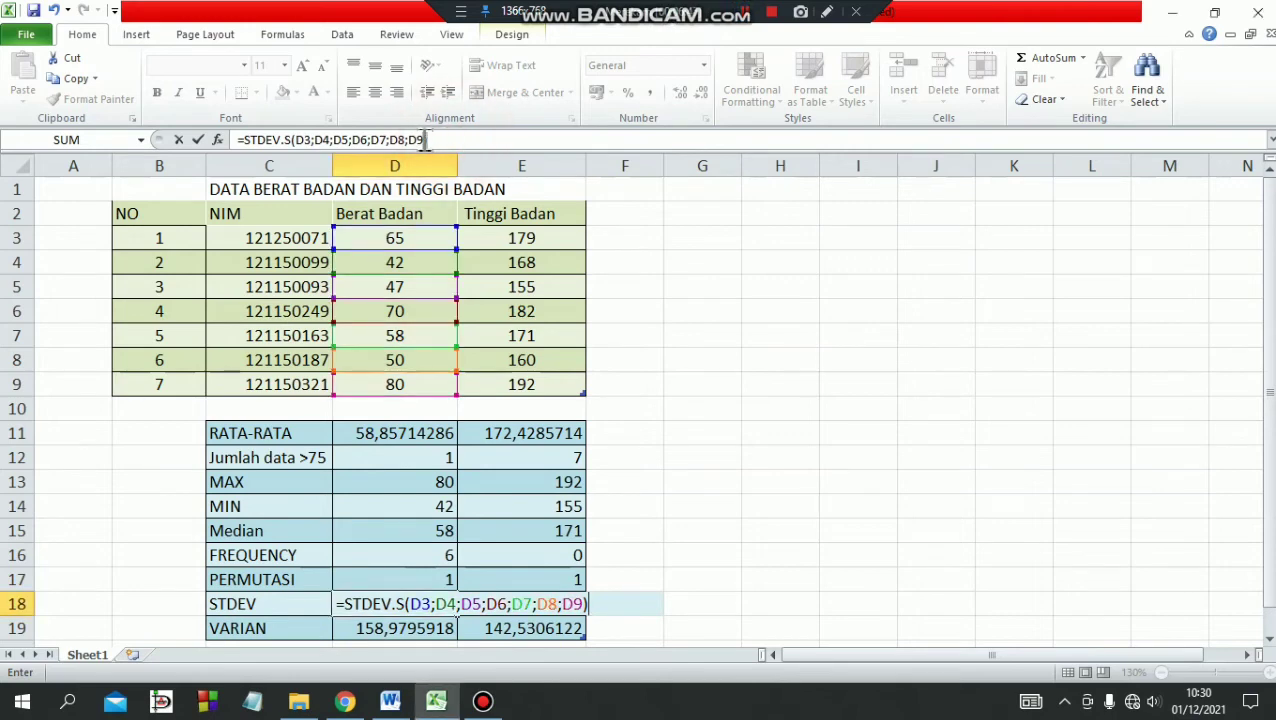
pyautogui.press('Return')
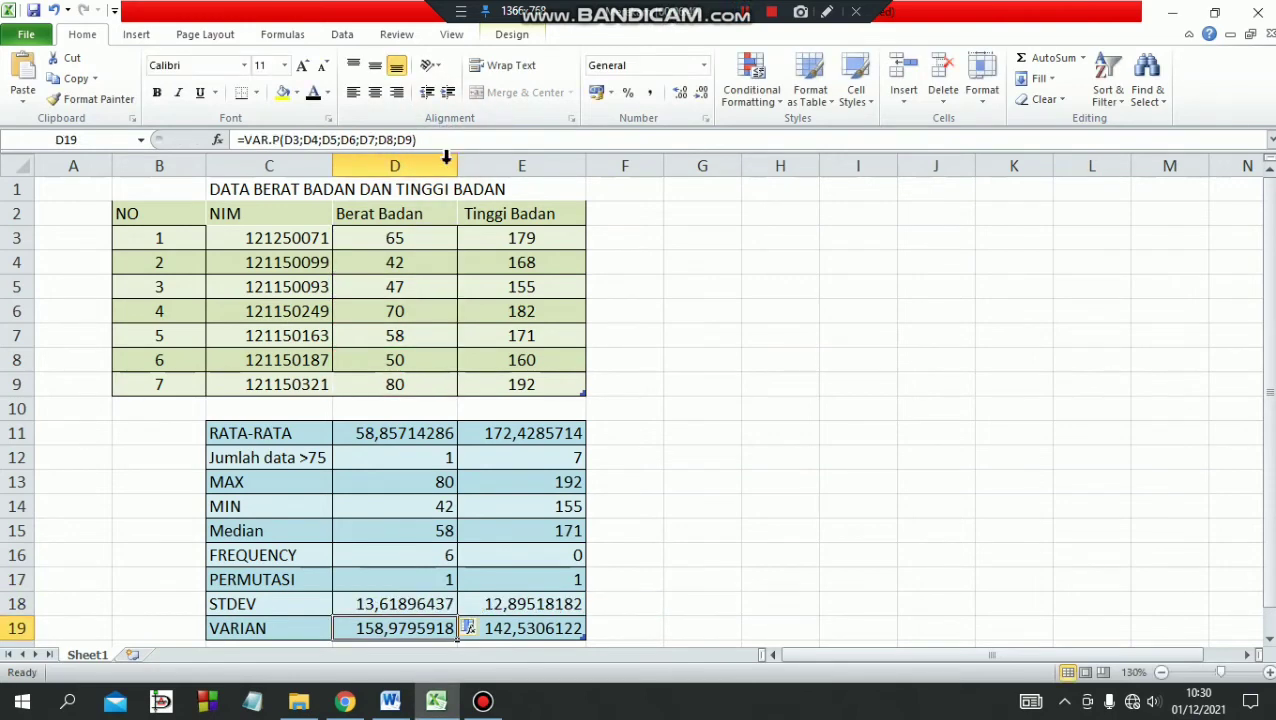
# Remove all arguments from the STDEV.S formula in cell E18 of the Tinggi Badan column, keeping =STDEV.S(.
pyautogui.click(513, 607)
pyautogui.doubleClick(513, 607)
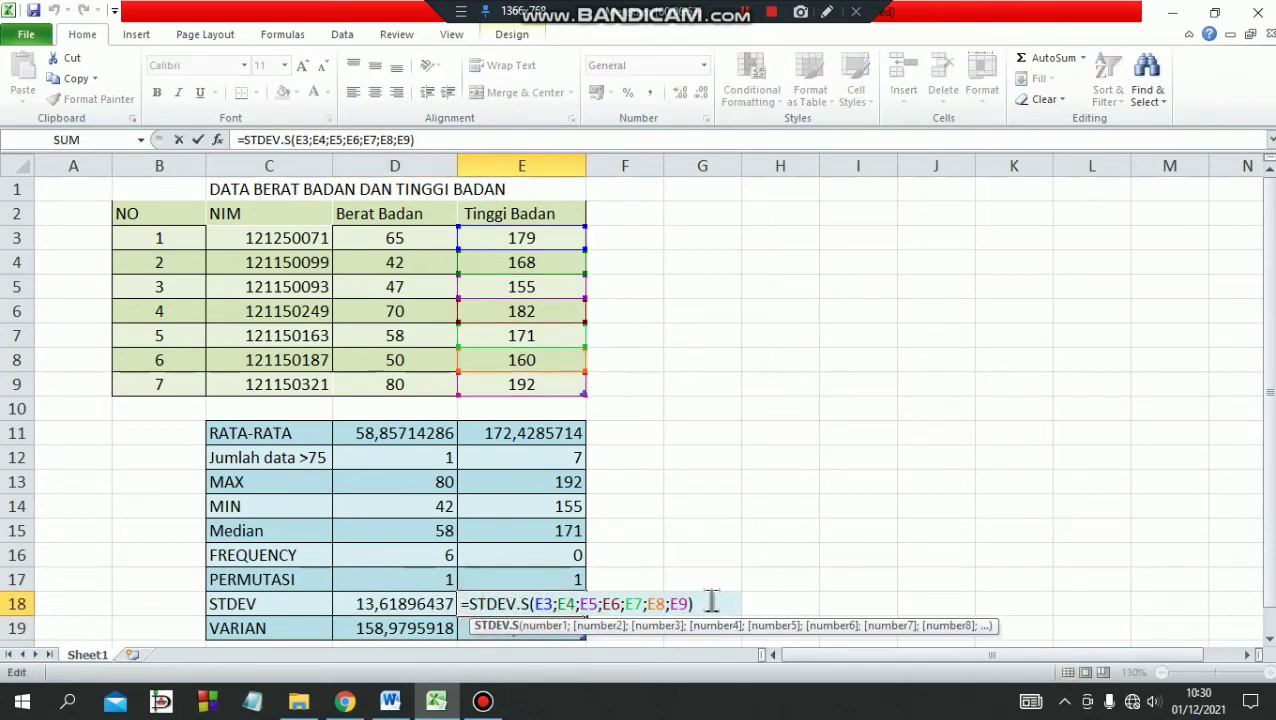
pyautogui.moveTo(700, 604); pyautogui.dragTo(540, 600)
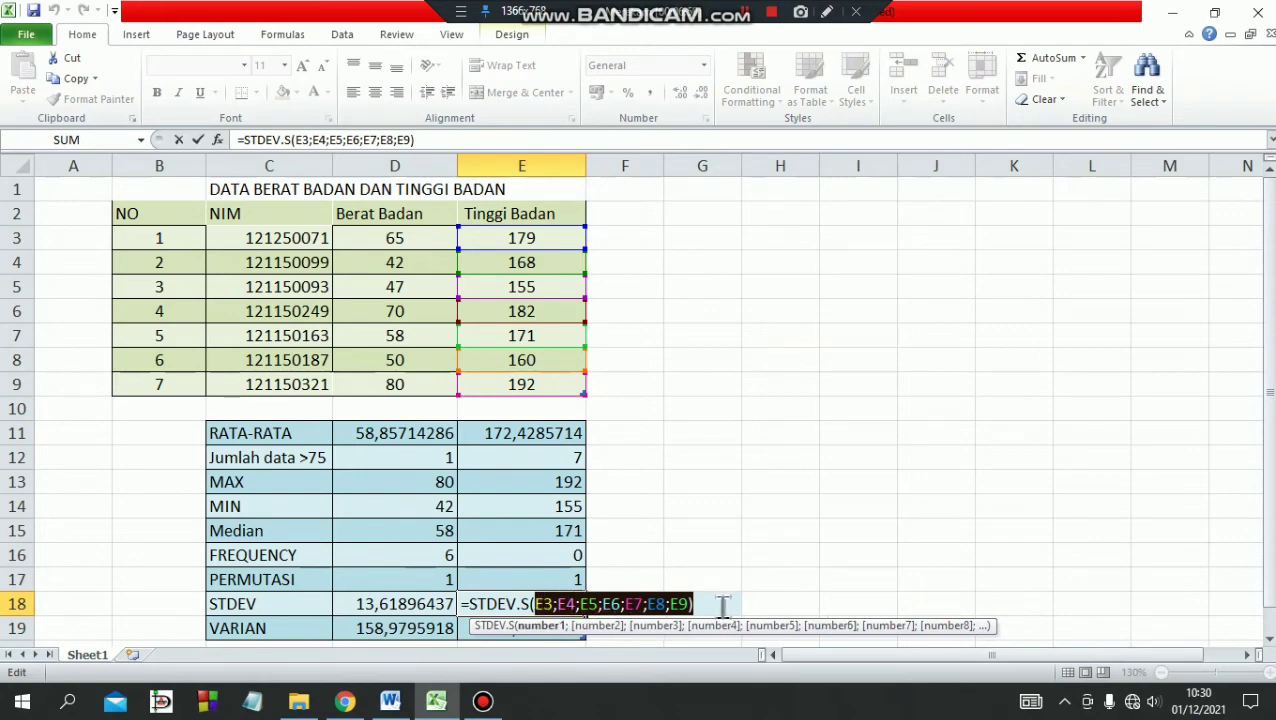
pyautogui.press('BackSpace')
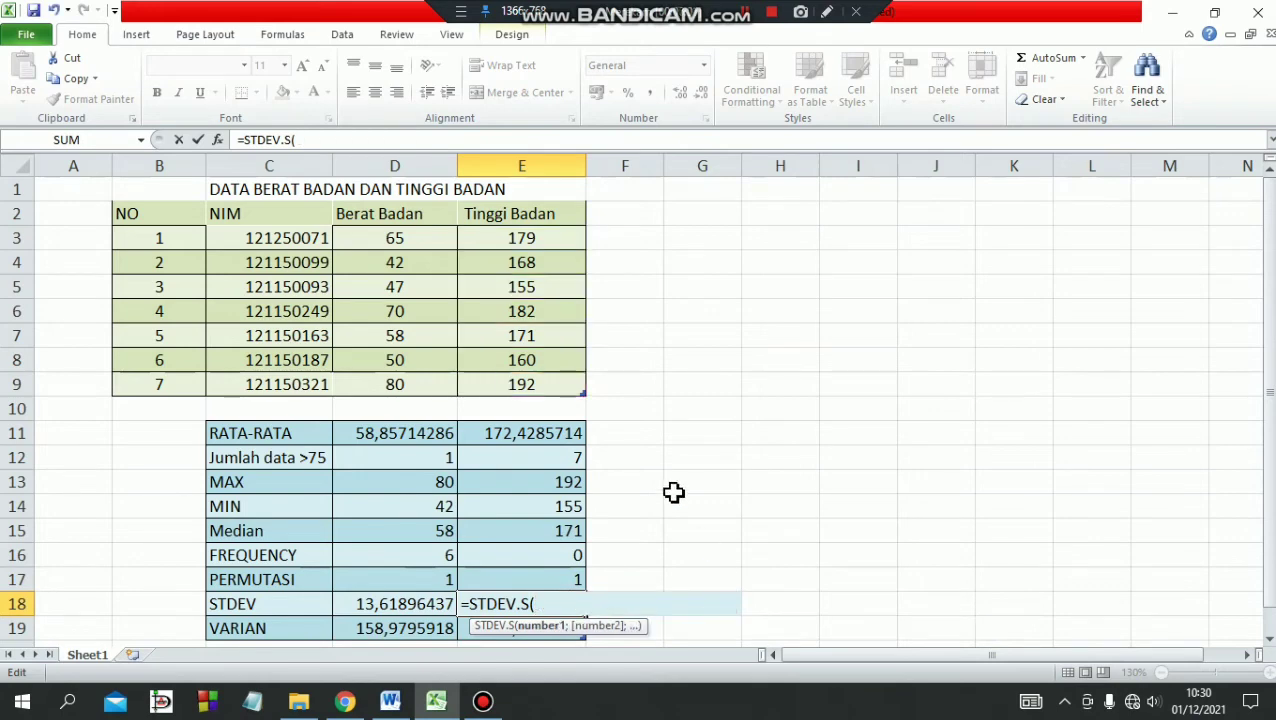
# Reselect the individual Tinggi Badan cells as arguments in E18, giving =STDEV.S(E3;E4;E5;E6;E7;E8;E9).
pyautogui.click(533, 240)
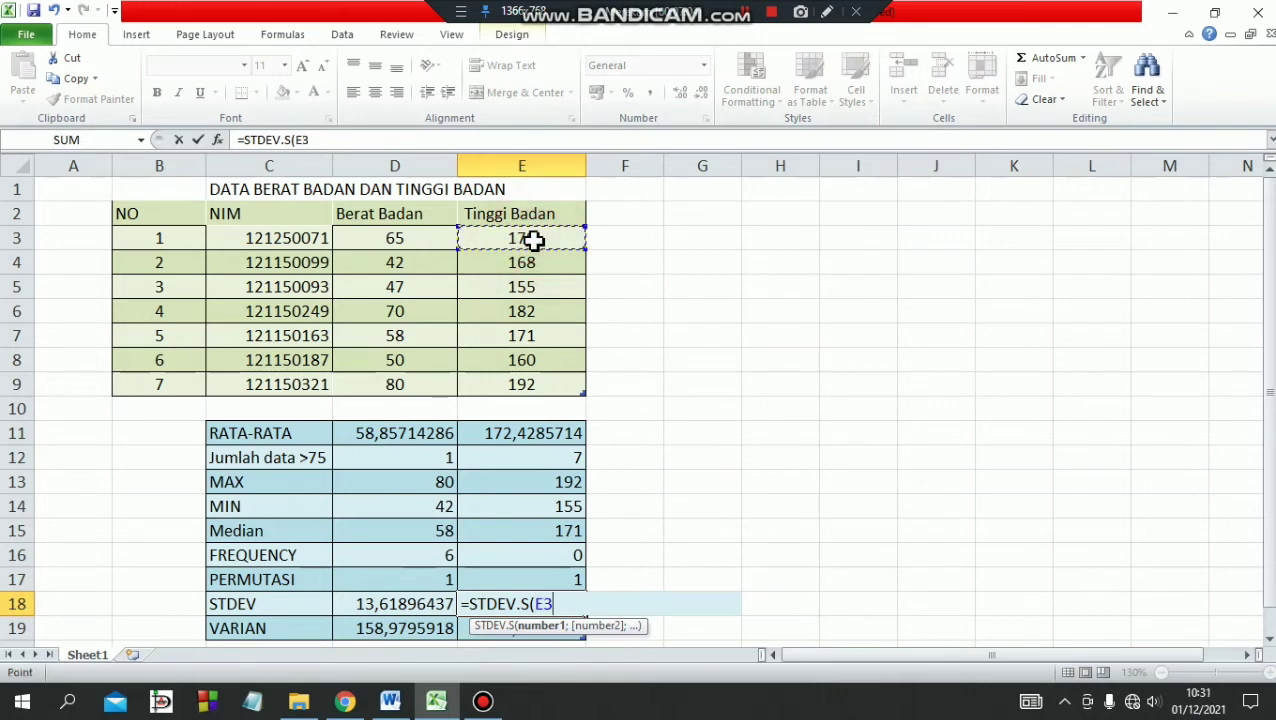
pyautogui.write(';')
pyautogui.click(521, 264)
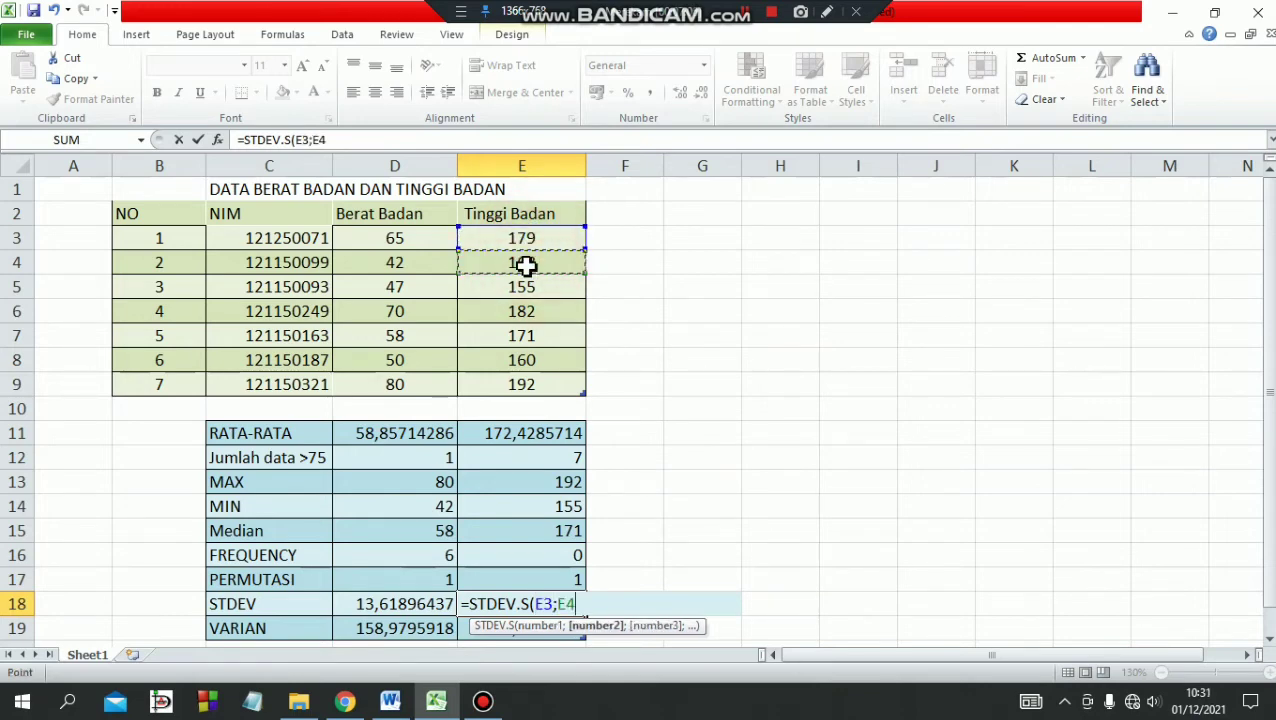
pyautogui.write(';')
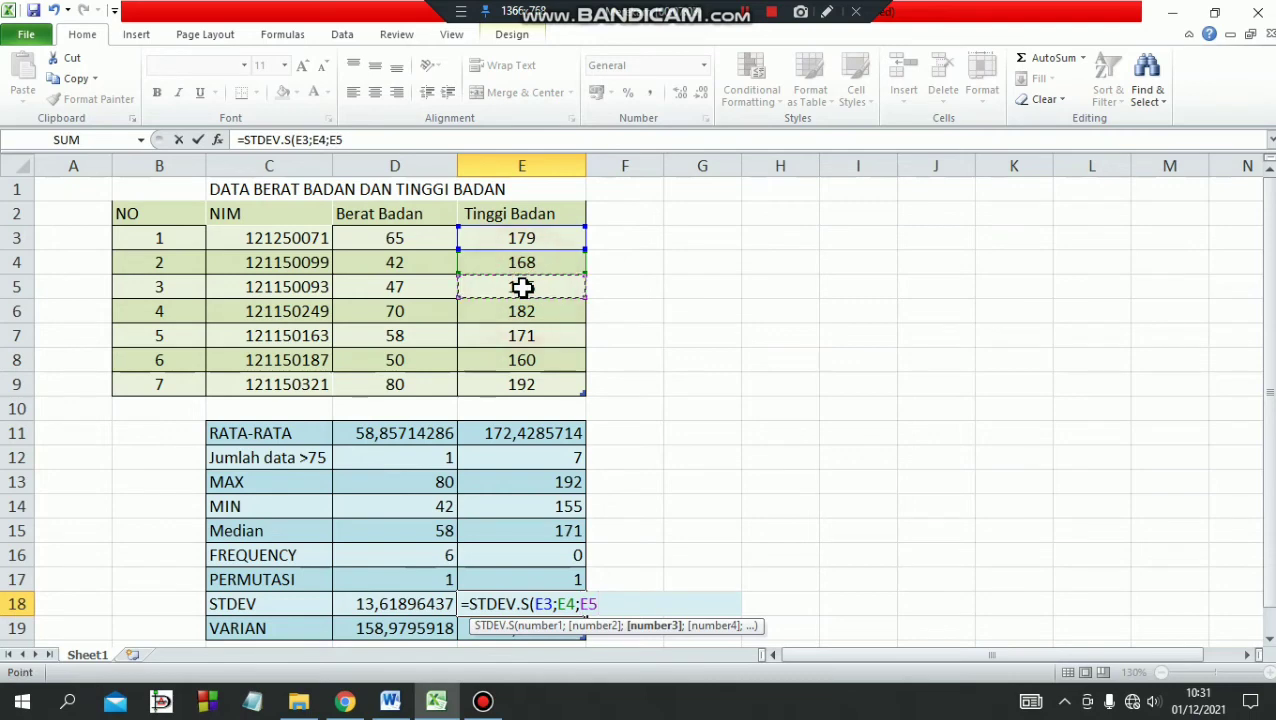
pyautogui.write(';')
pyautogui.click(525, 312)
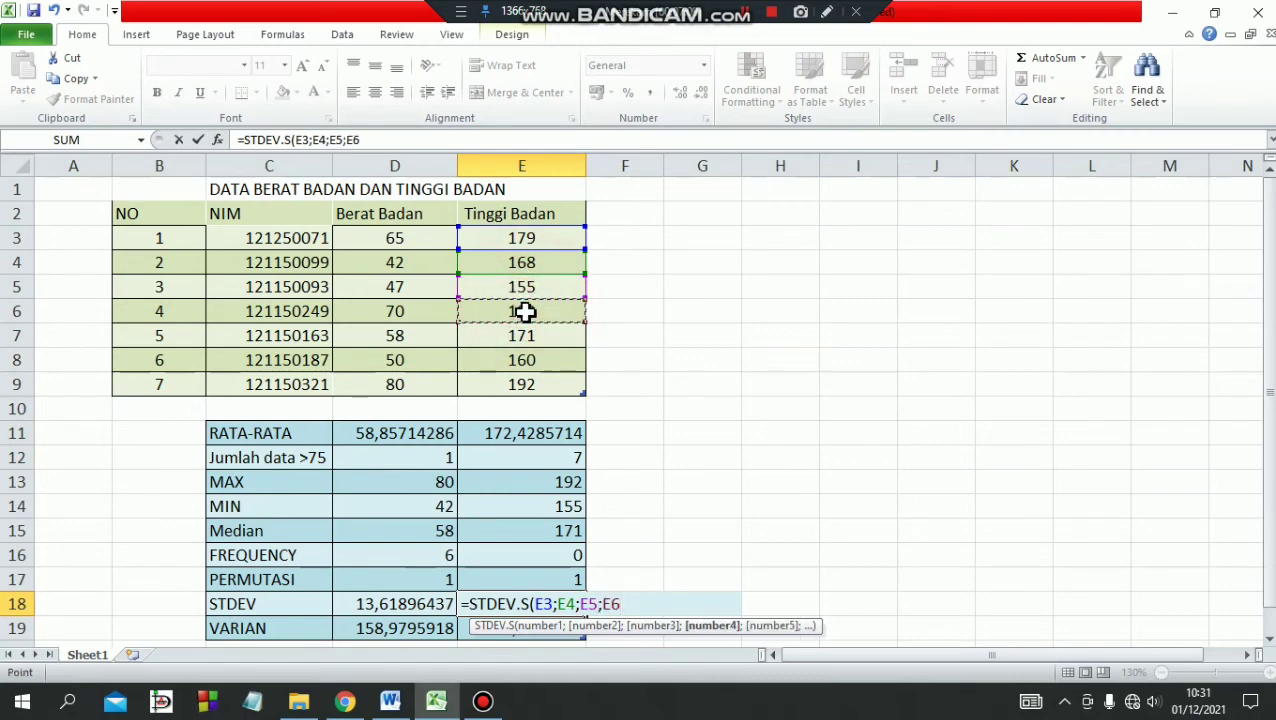
pyautogui.write(';')
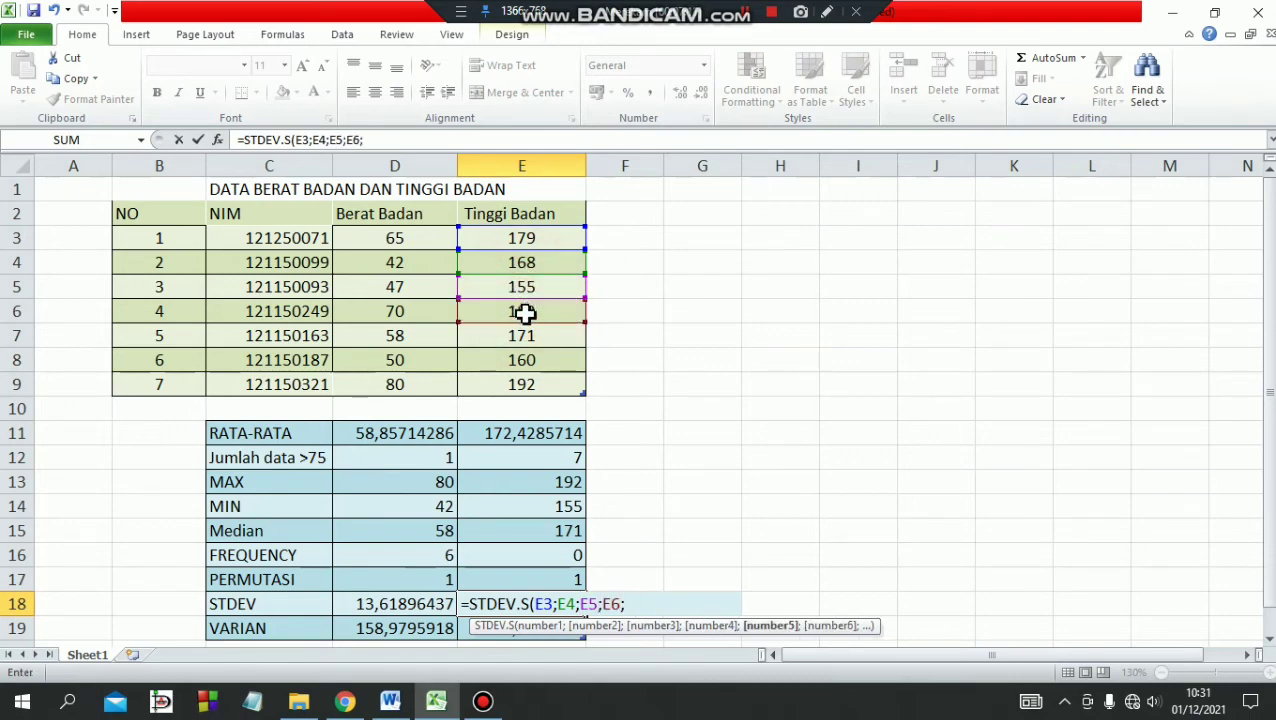
pyautogui.click(518, 336)
pyautogui.write(';')
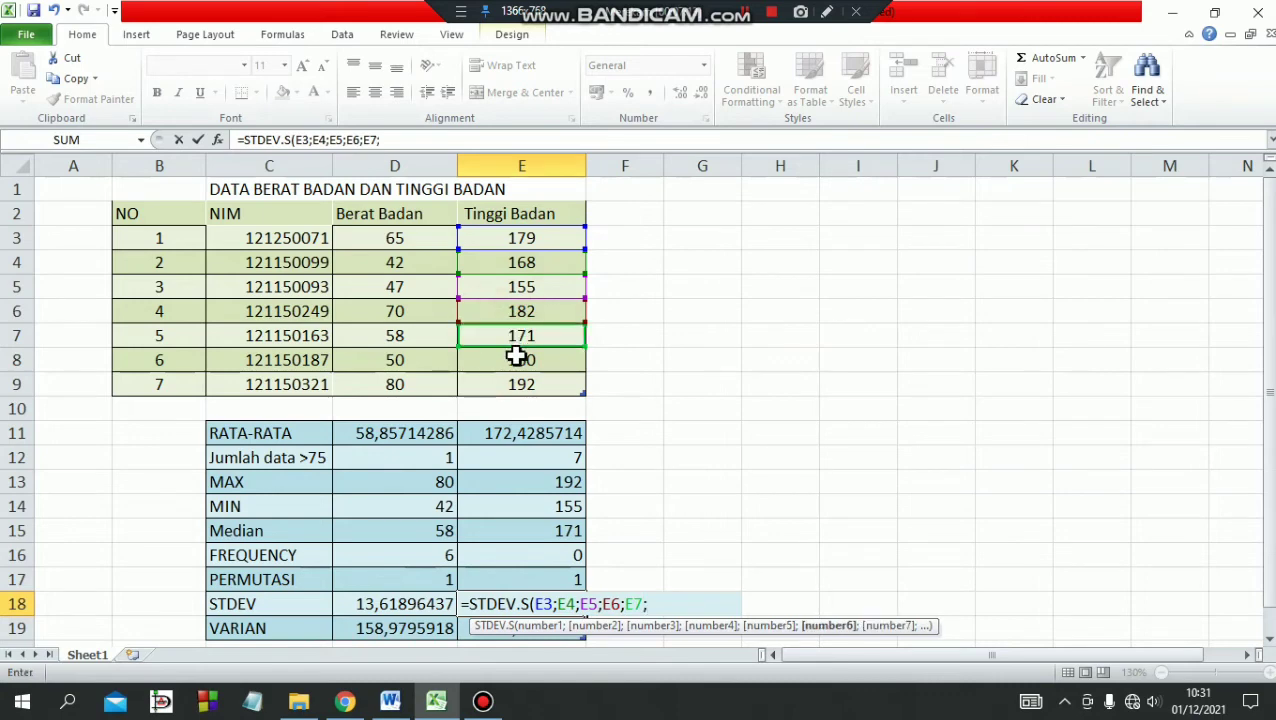
pyautogui.click(516, 356)
pyautogui.write(';')
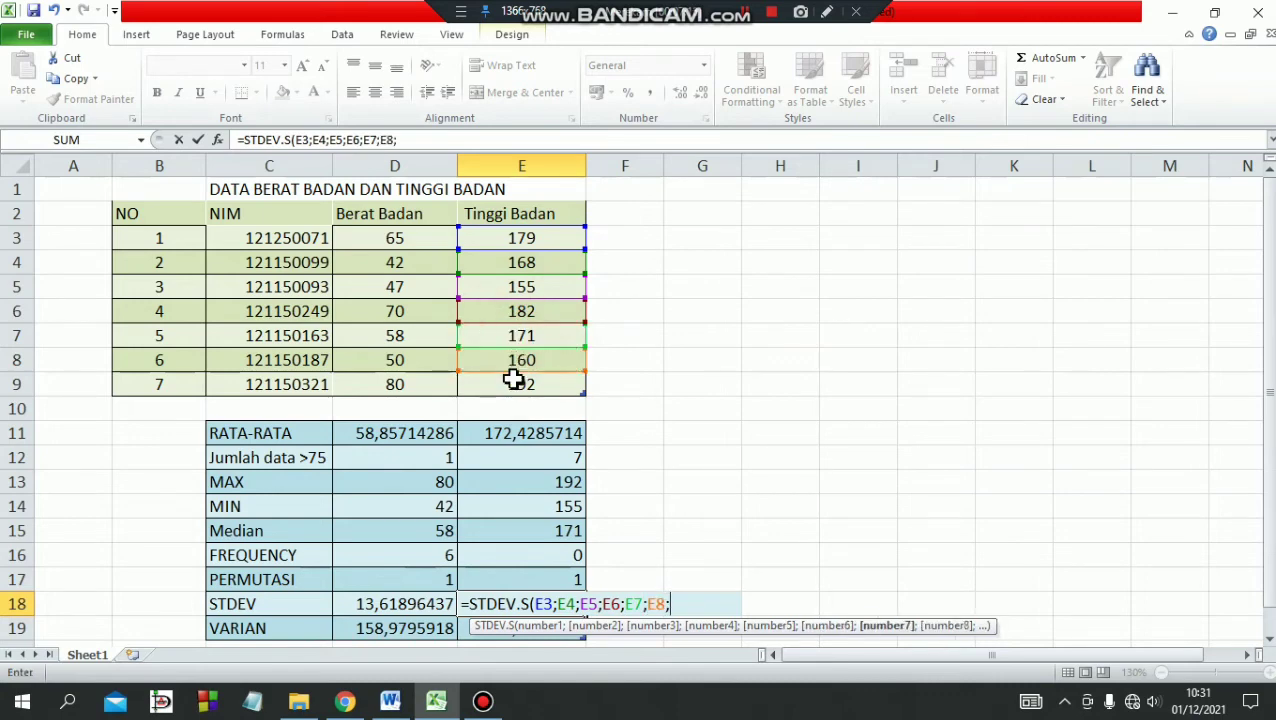
pyautogui.click(513, 384)
pyautogui.write(')')
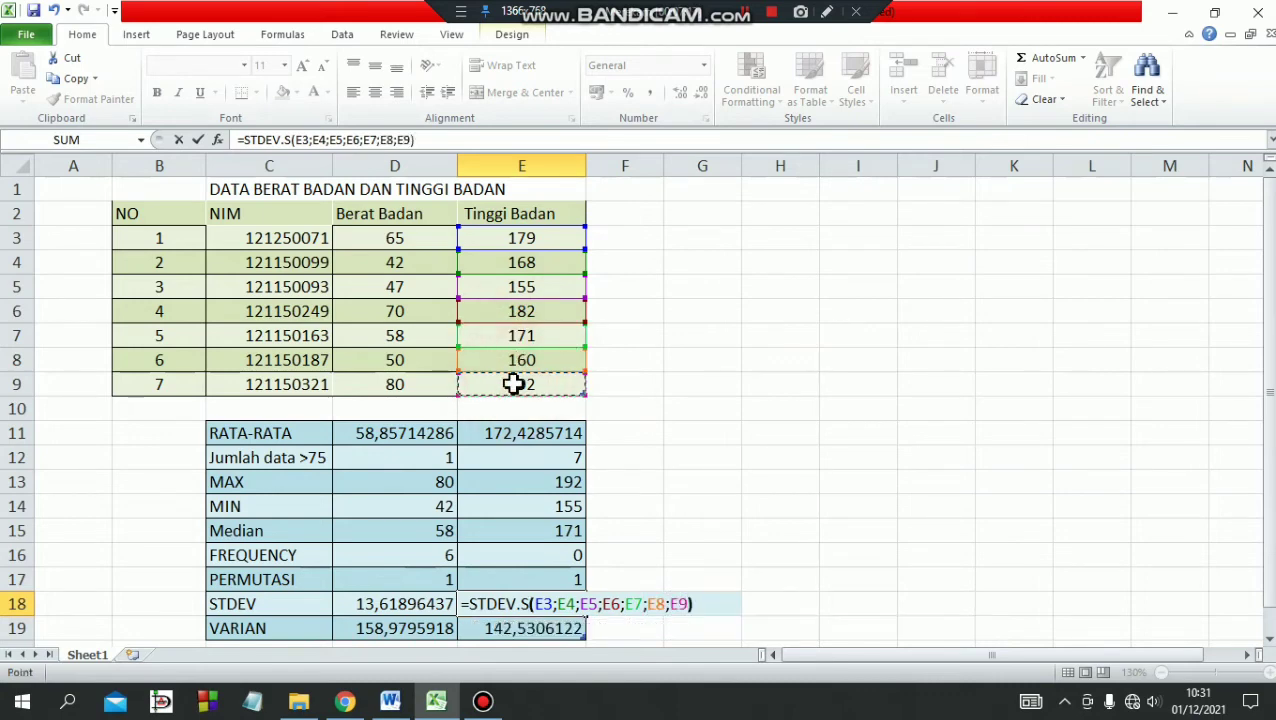
pyautogui.press('Return')
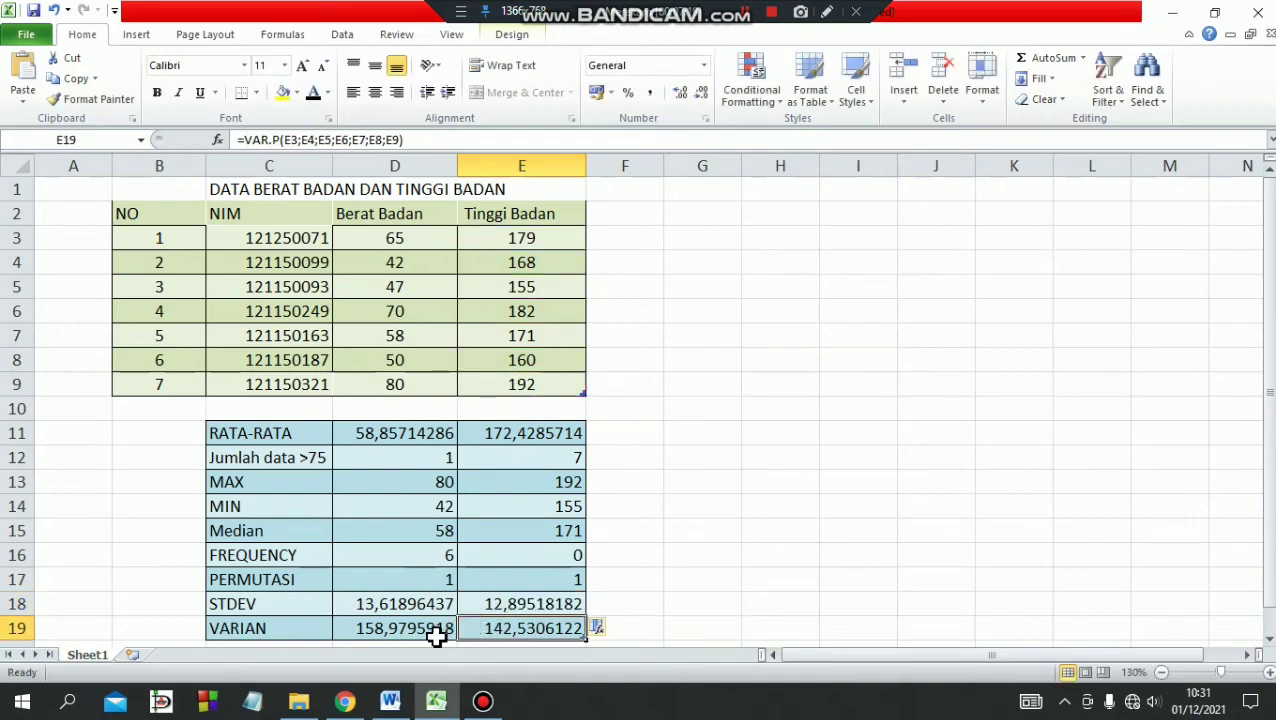
# Clear the existing formula from cell D19, the VARIAN row of the Berat Badan column.
pyautogui.click(744, 12)
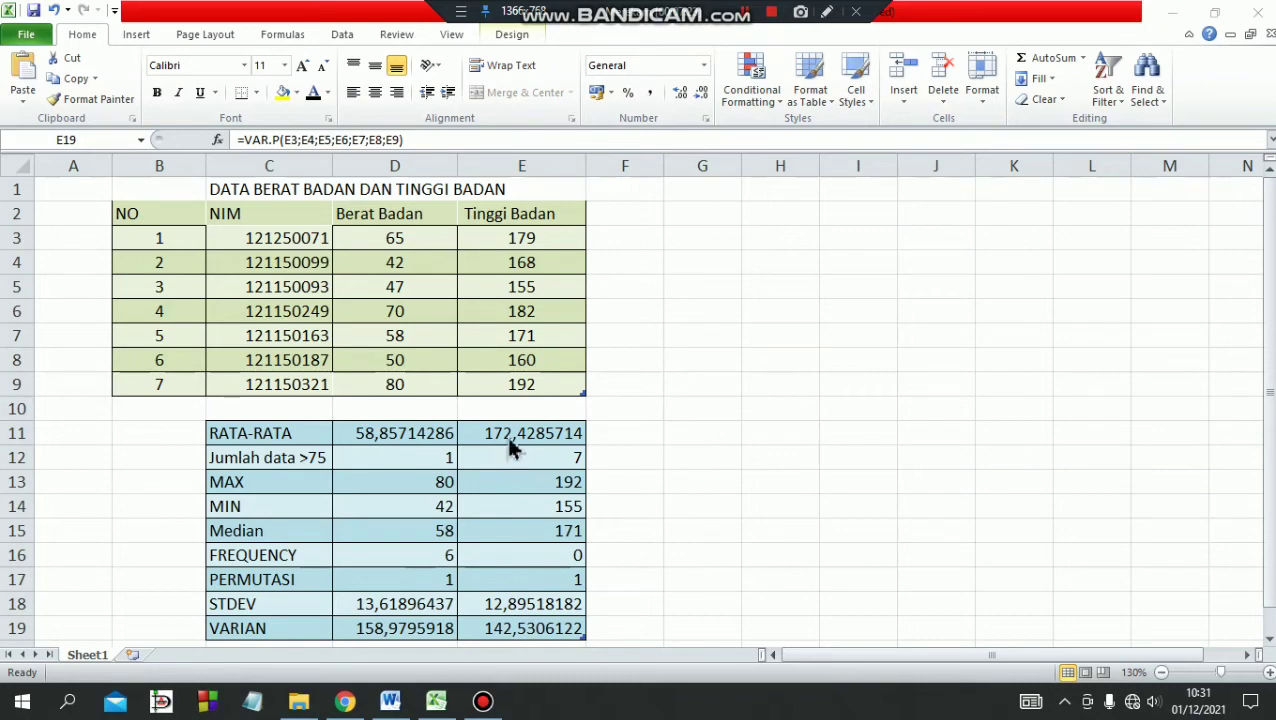
pyautogui.click(421, 240)
pyautogui.click(422, 260)
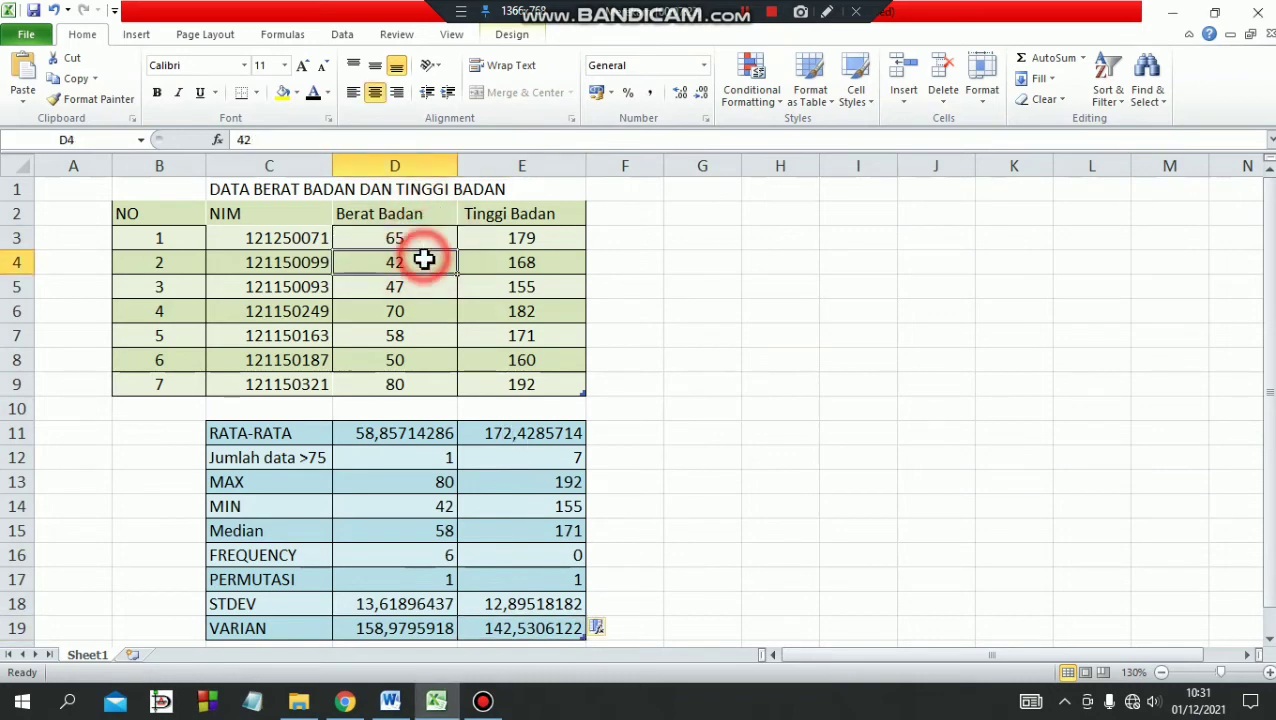
pyautogui.doubleClick(361, 632)
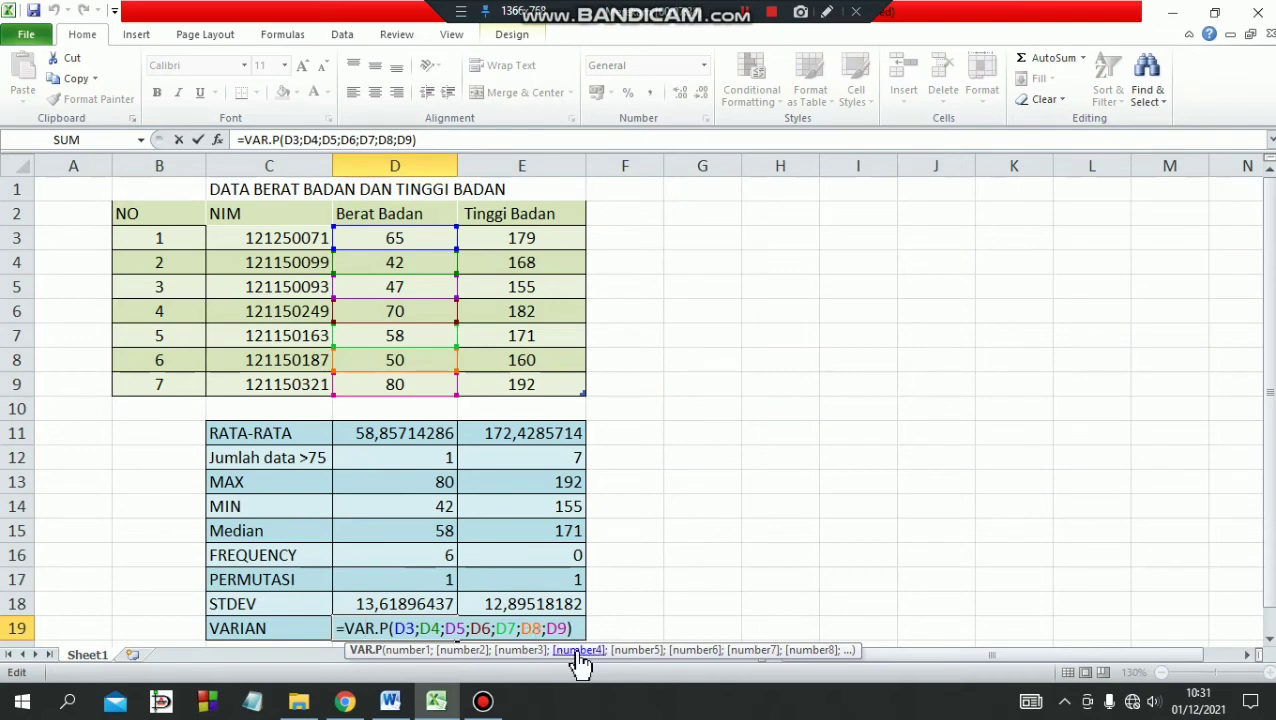
pyautogui.moveTo(574, 628); pyautogui.dragTo(336, 624)
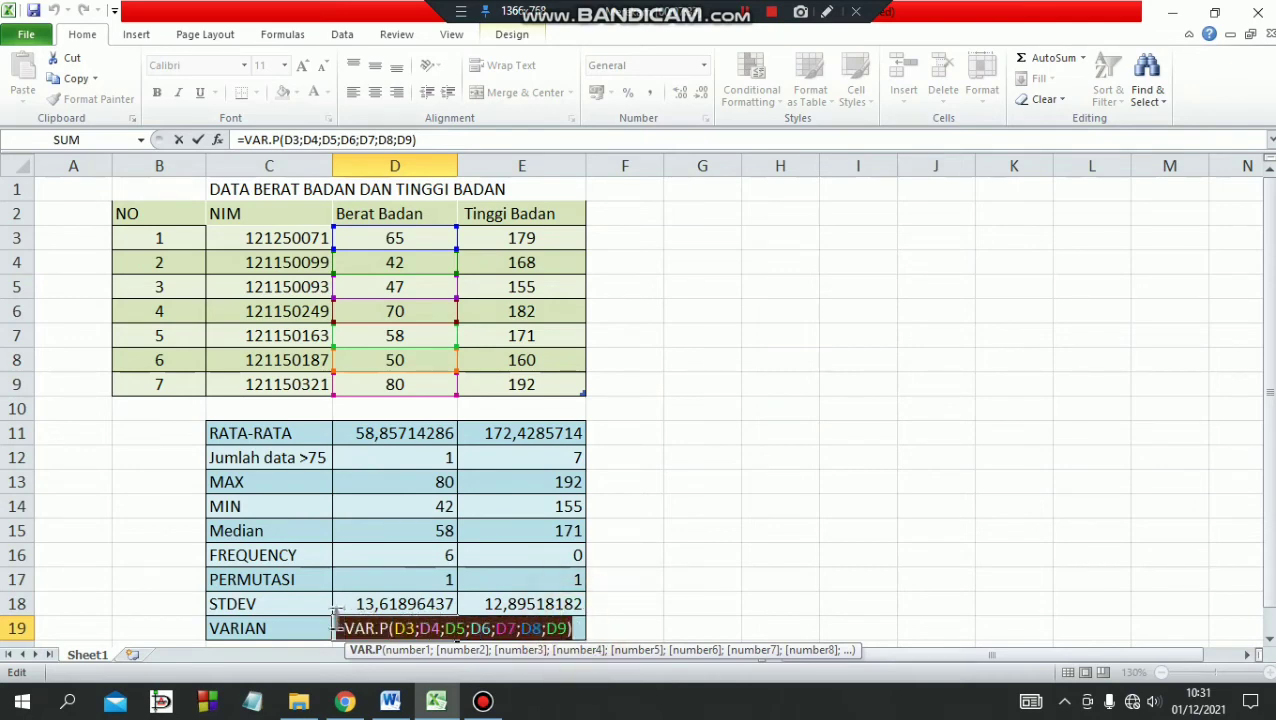
pyautogui.press('BackSpace')
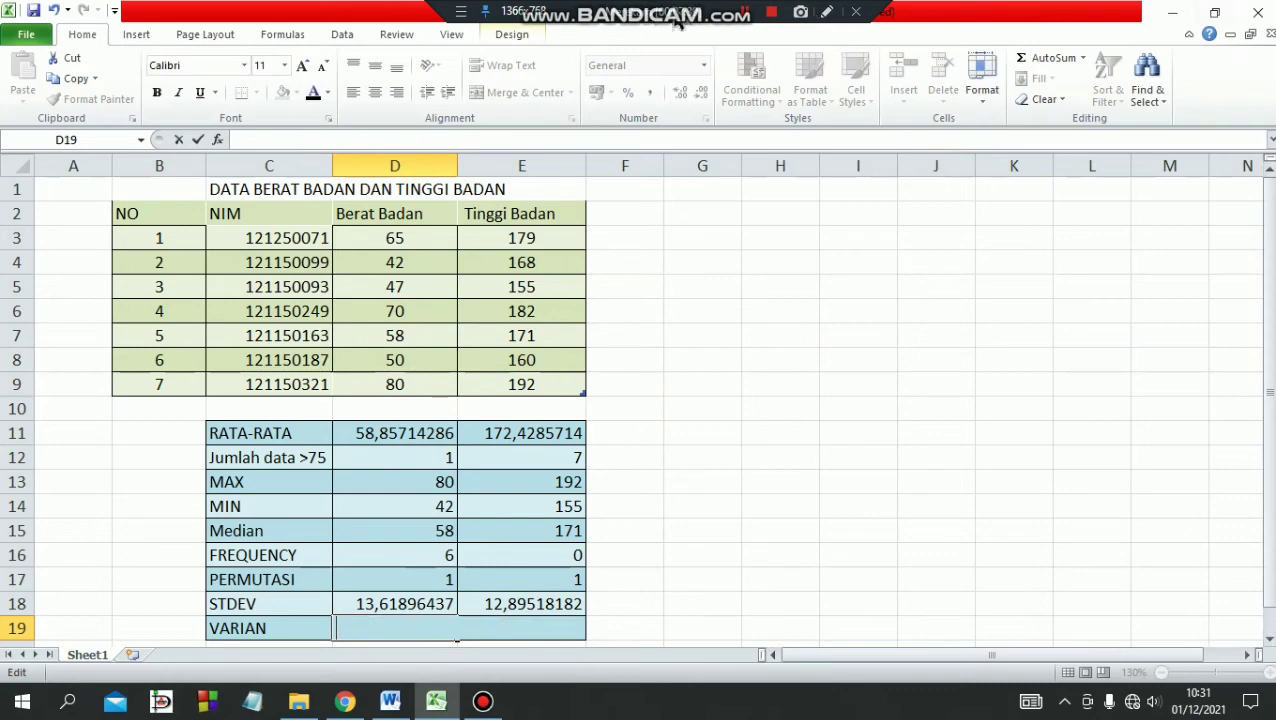
# Begin a VAR.P formula in the emptied cell D19, entering =VAR.P(.
pyautogui.click(744, 13)
pyautogui.click(395, 628)
pyautogui.write('=')
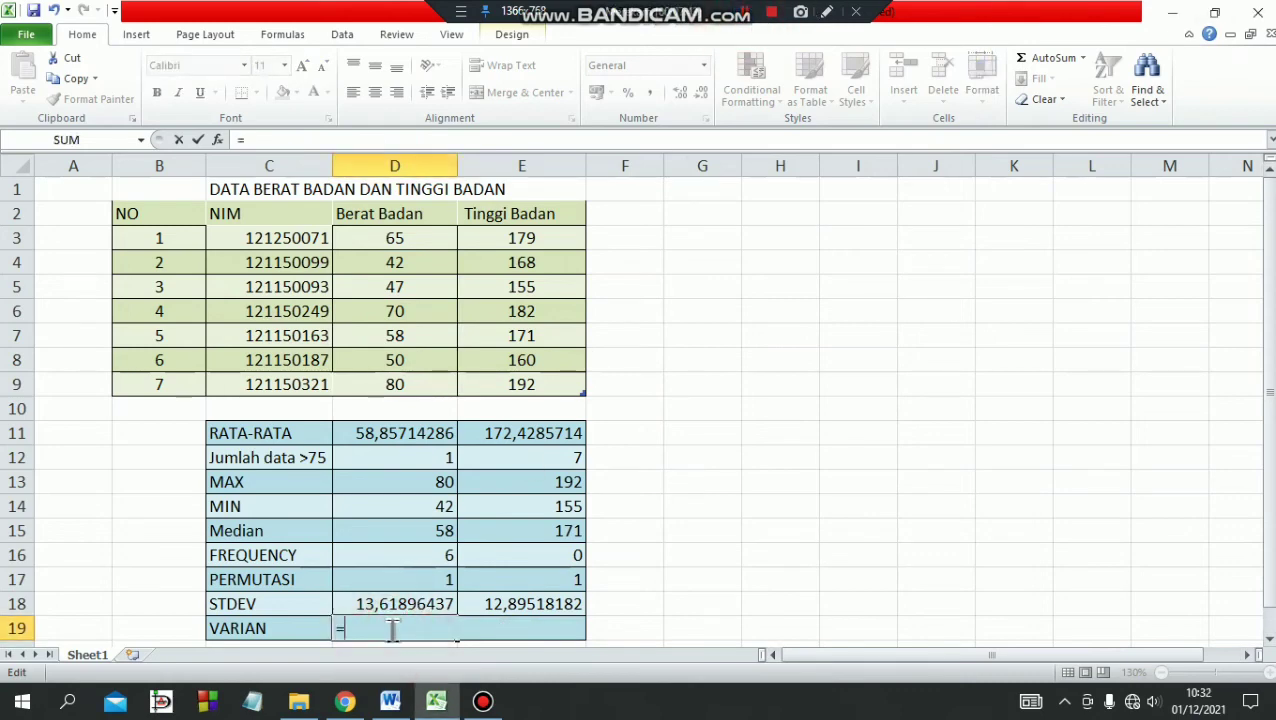
pyautogui.write('VAR.P')
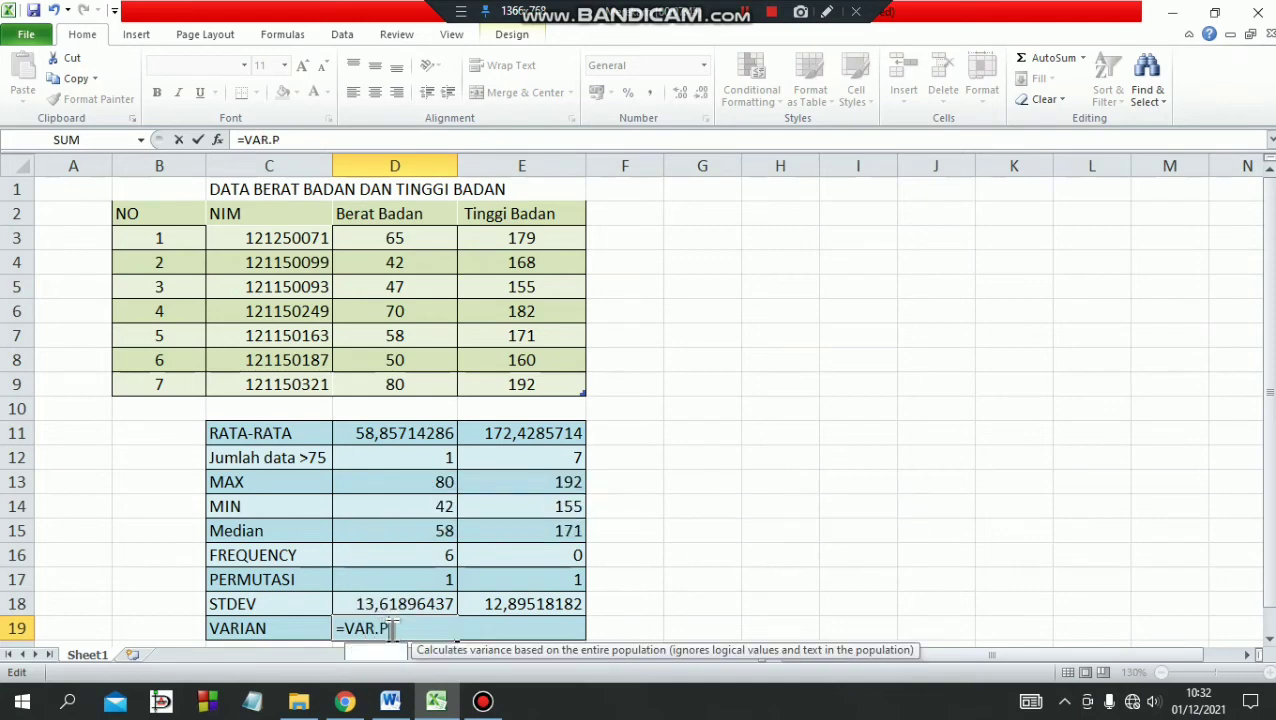
pyautogui.write('(')
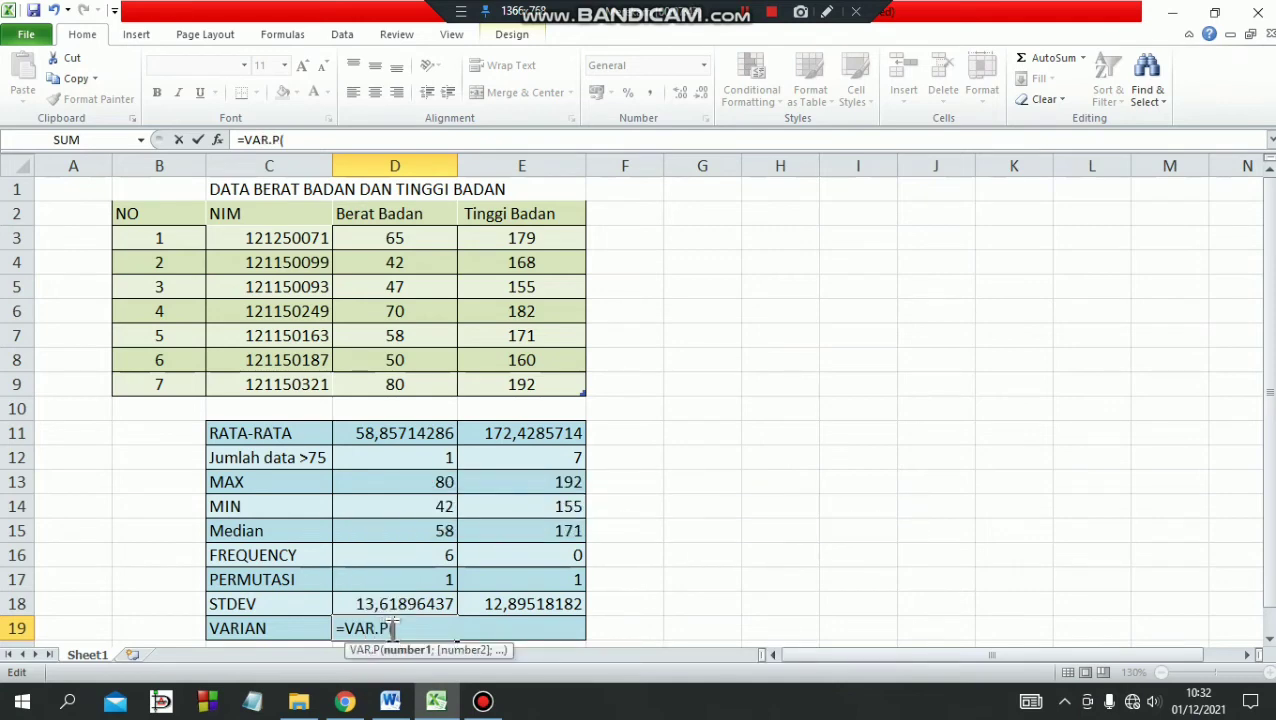
# Complete the D19 formula with the individual Berat Badan cells as arguments, giving =VAR.P(D3;D4;D5;D6;D7;D8;D9).
pyautogui.click(408, 238)
pyautogui.write(';')
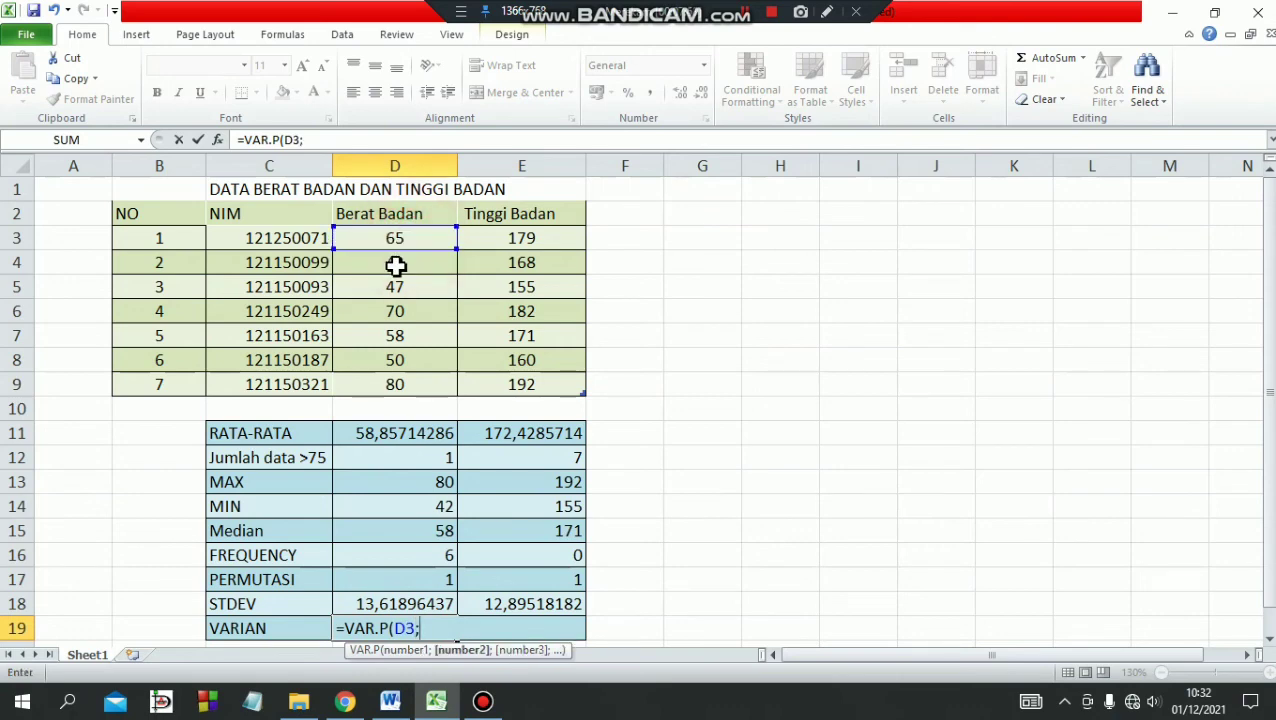
pyautogui.click(394, 266)
pyautogui.write(';')
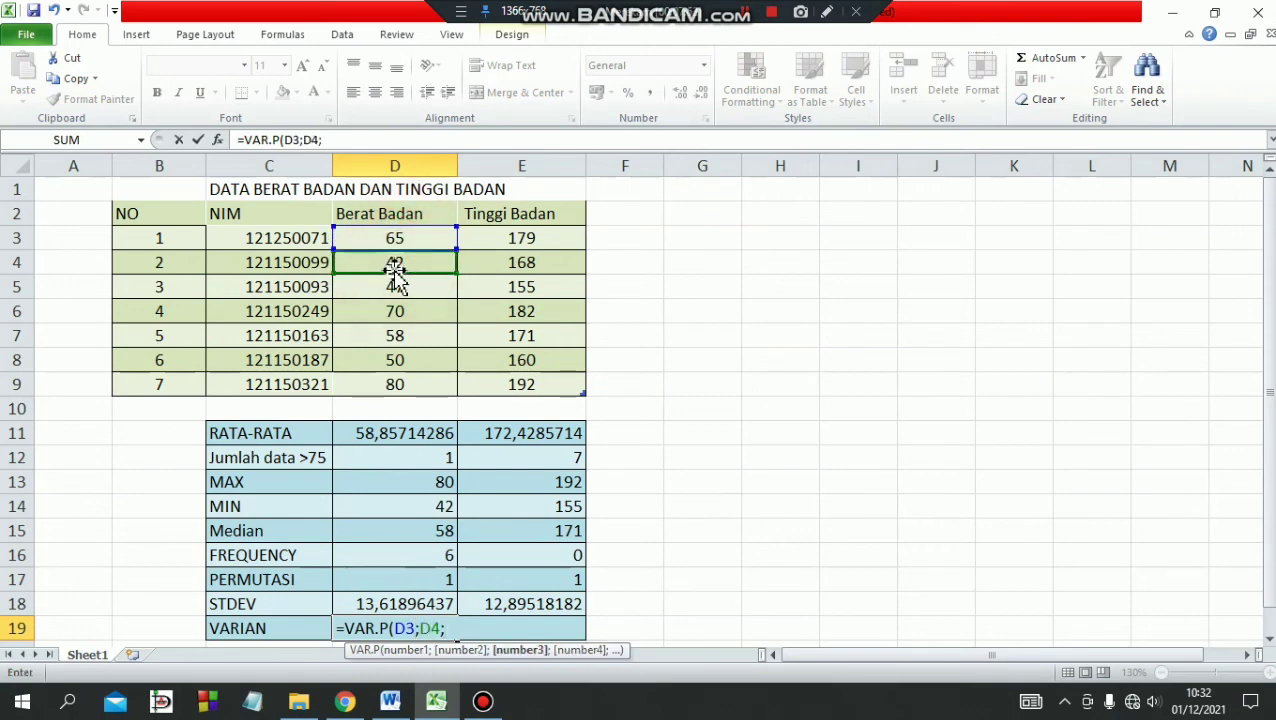
pyautogui.click(396, 291)
pyautogui.write(';')
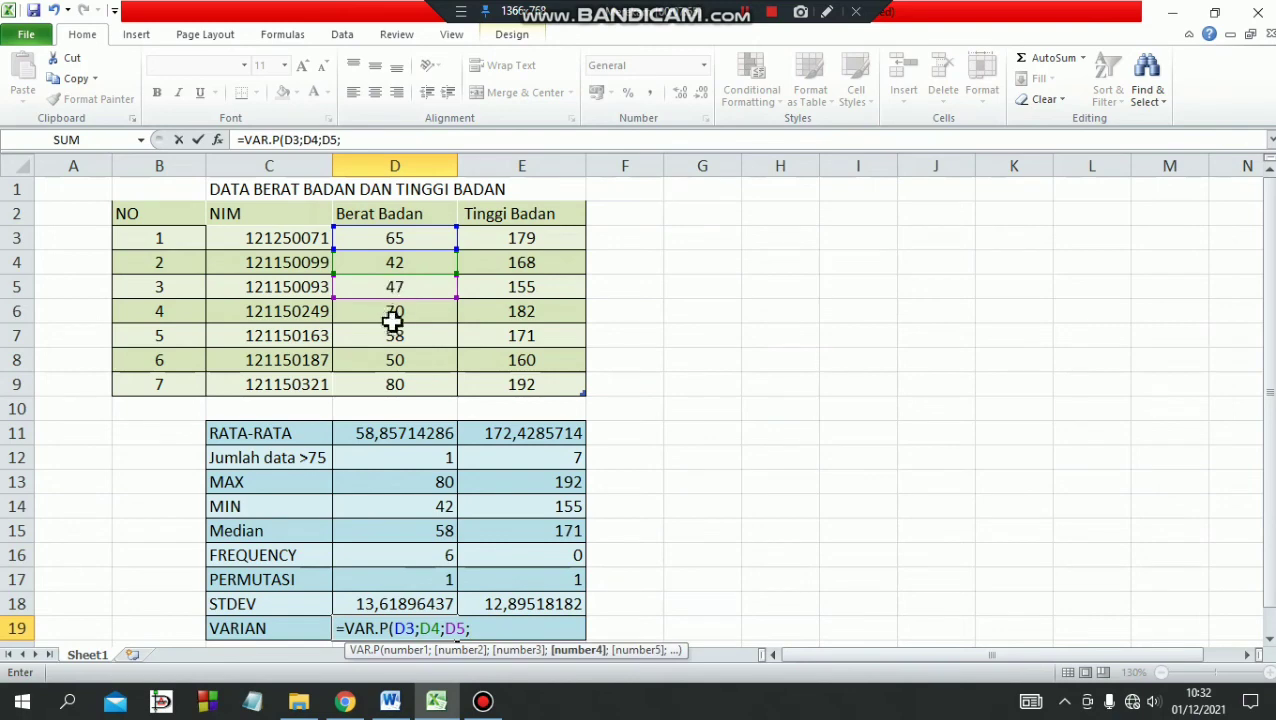
pyautogui.click(394, 311)
pyautogui.write(';')
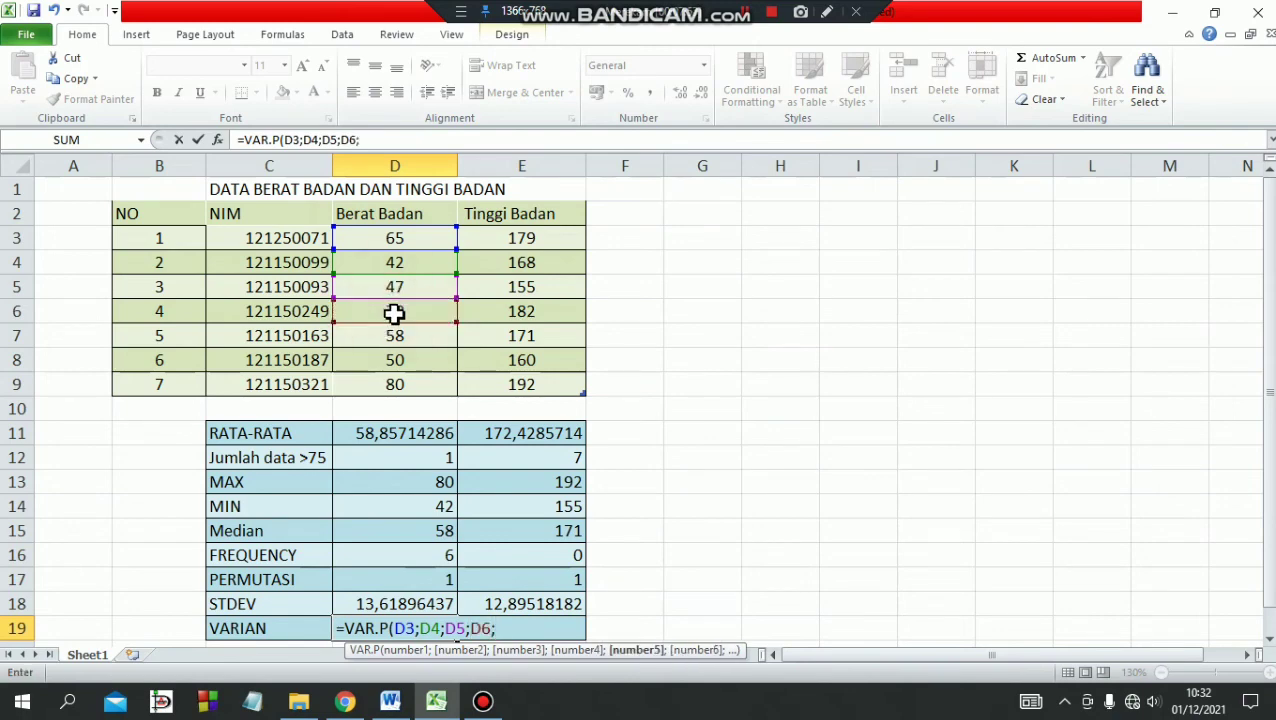
pyautogui.click(396, 334)
pyautogui.write(';')
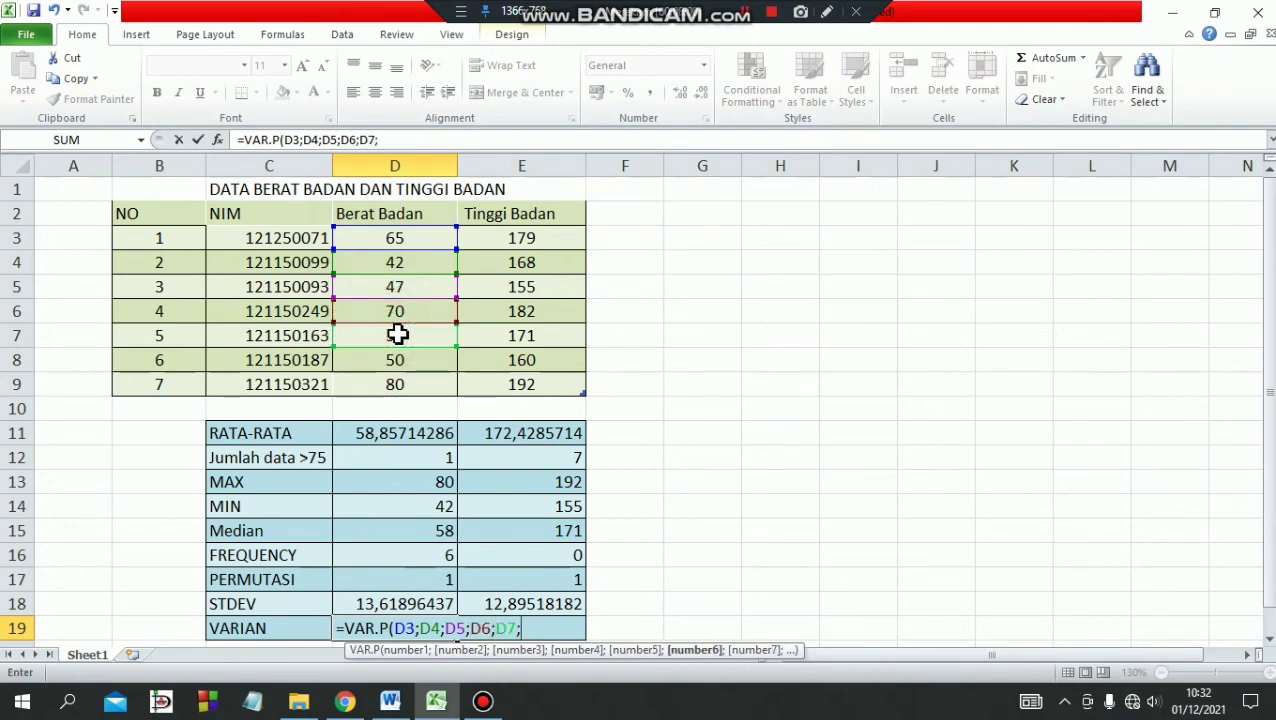
pyautogui.click(394, 350)
pyautogui.write(';')
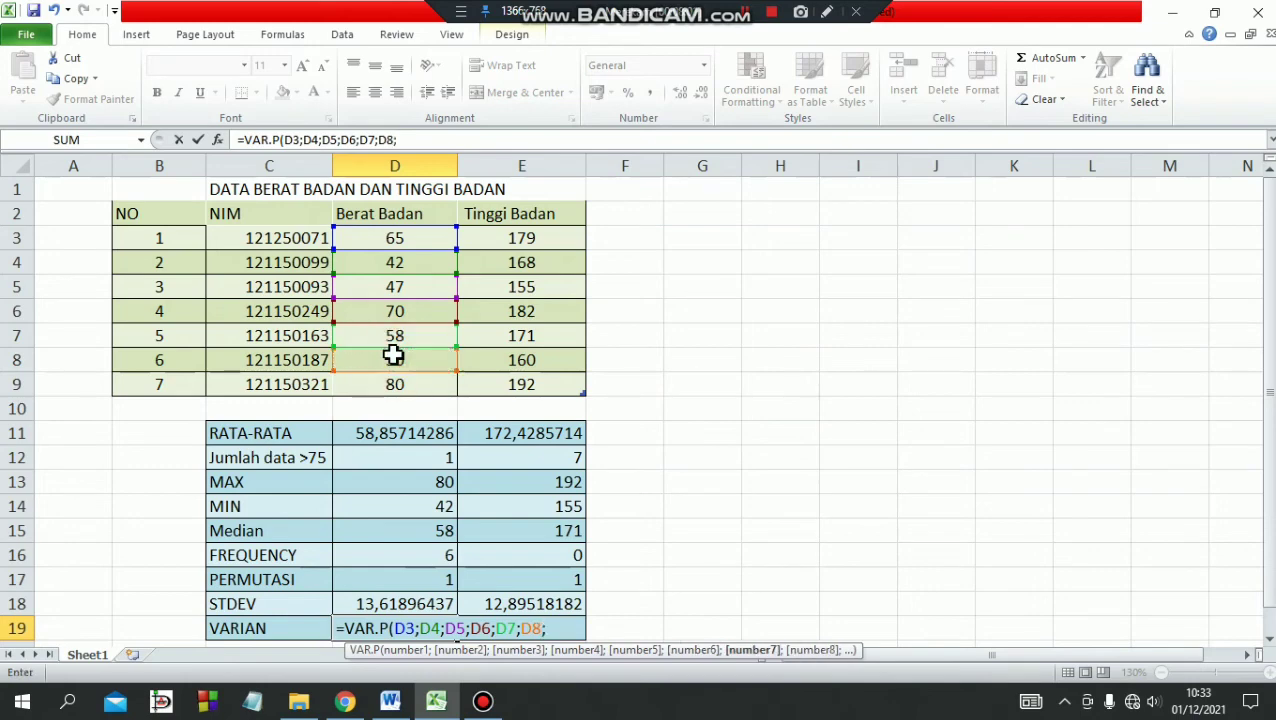
pyautogui.click(398, 383)
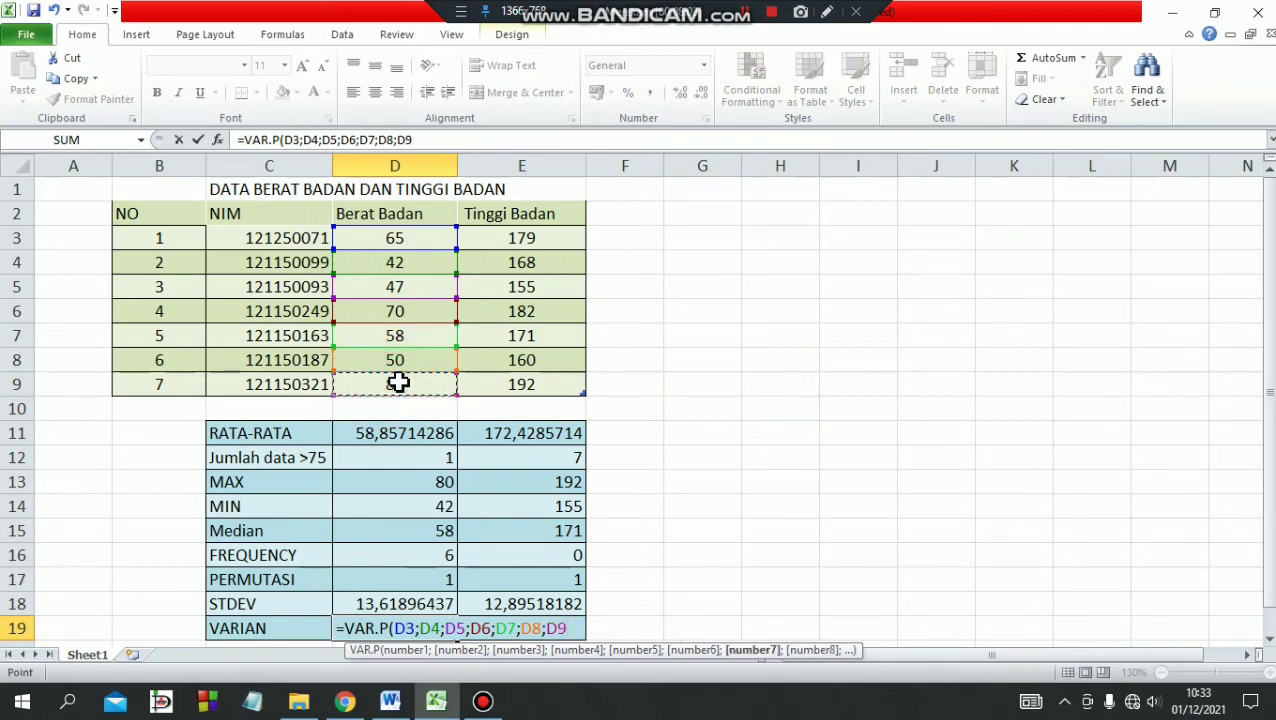
pyautogui.write(')')
pyautogui.press('Return')
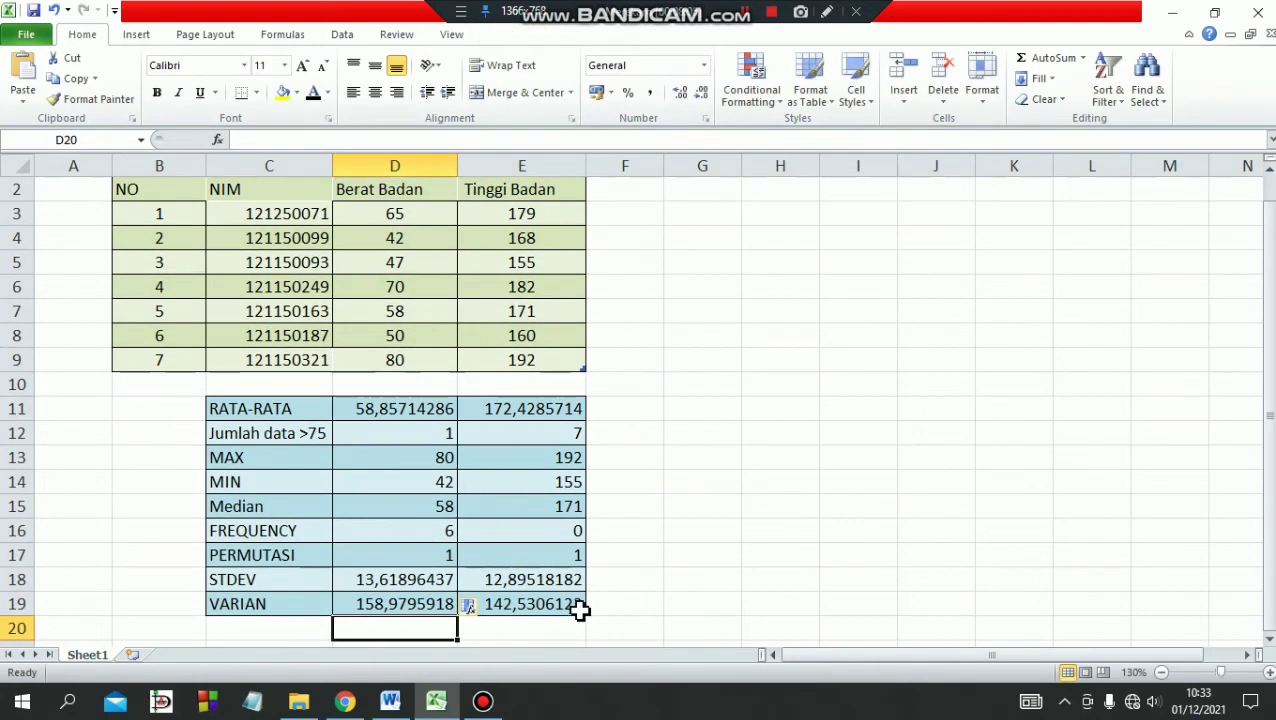
# Replace the existing formula in cell E19, the VARIAN row of the Tinggi Badan column, with =VAR.P(.
pyautogui.click(578, 606)
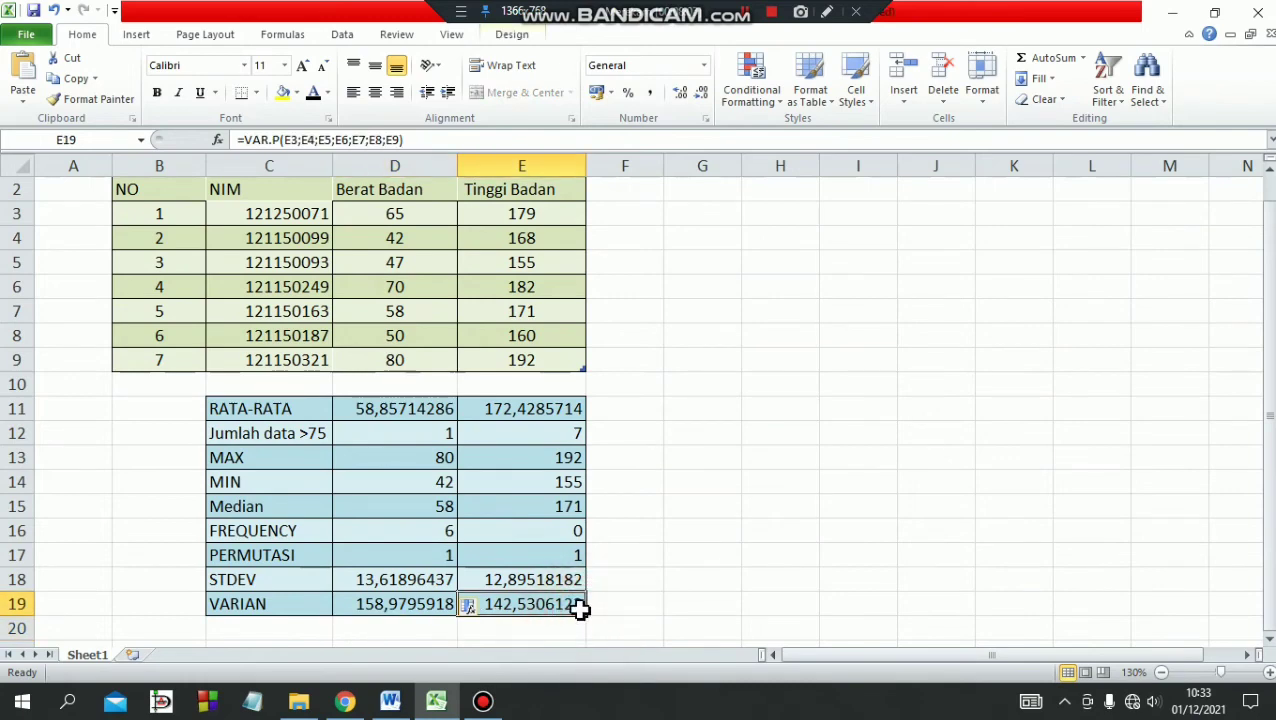
pyautogui.doubleClick(575, 605)
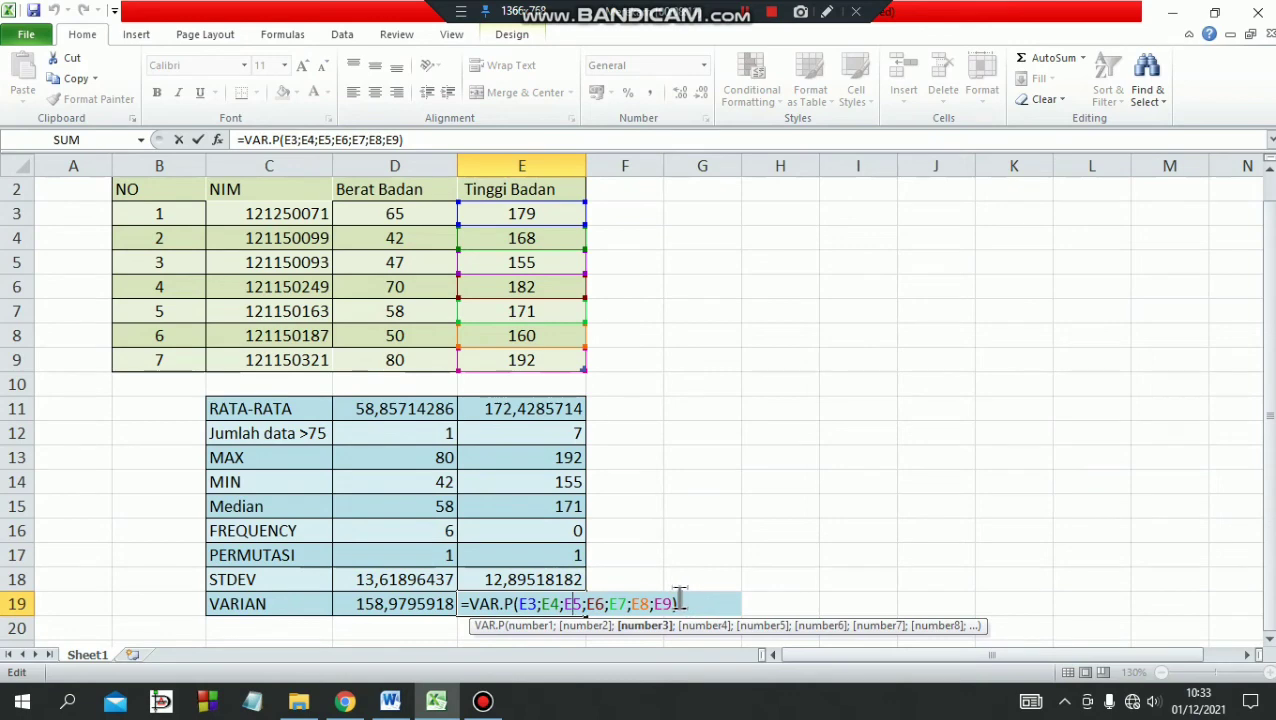
pyautogui.moveTo(679, 600); pyautogui.dragTo(456, 617)
pyautogui.press('Delete')
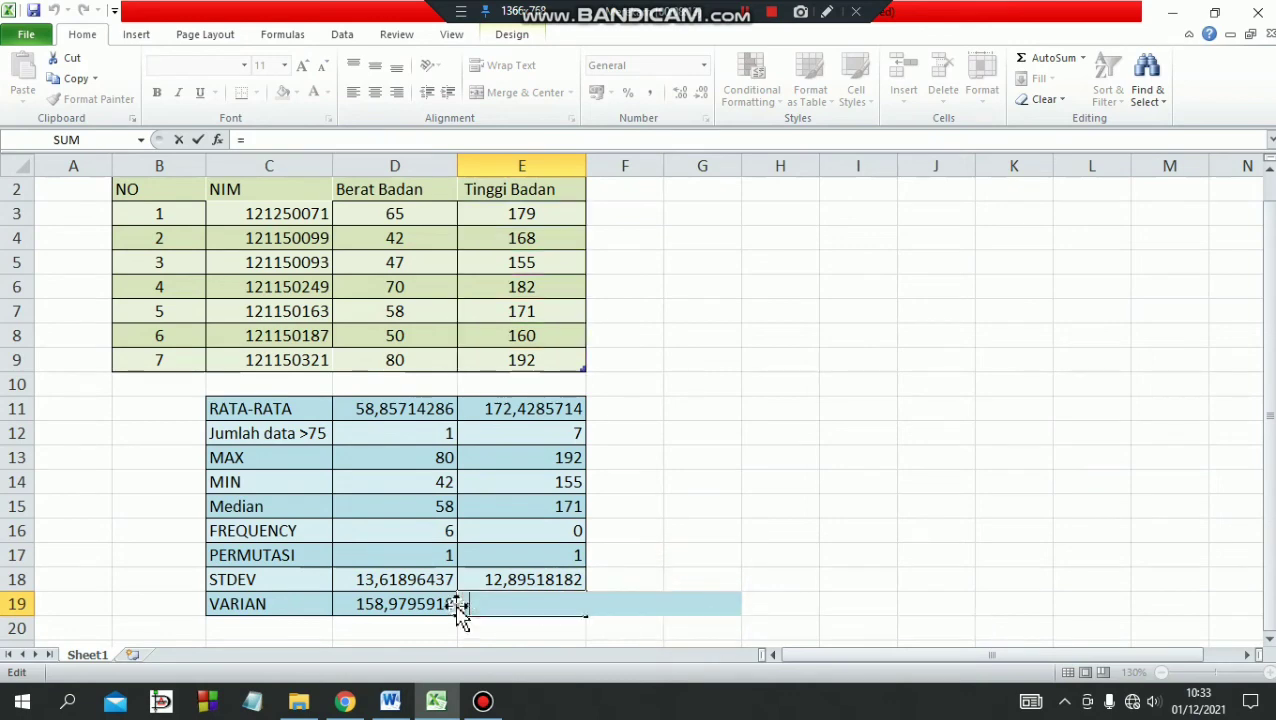
pyautogui.write('VAR.')
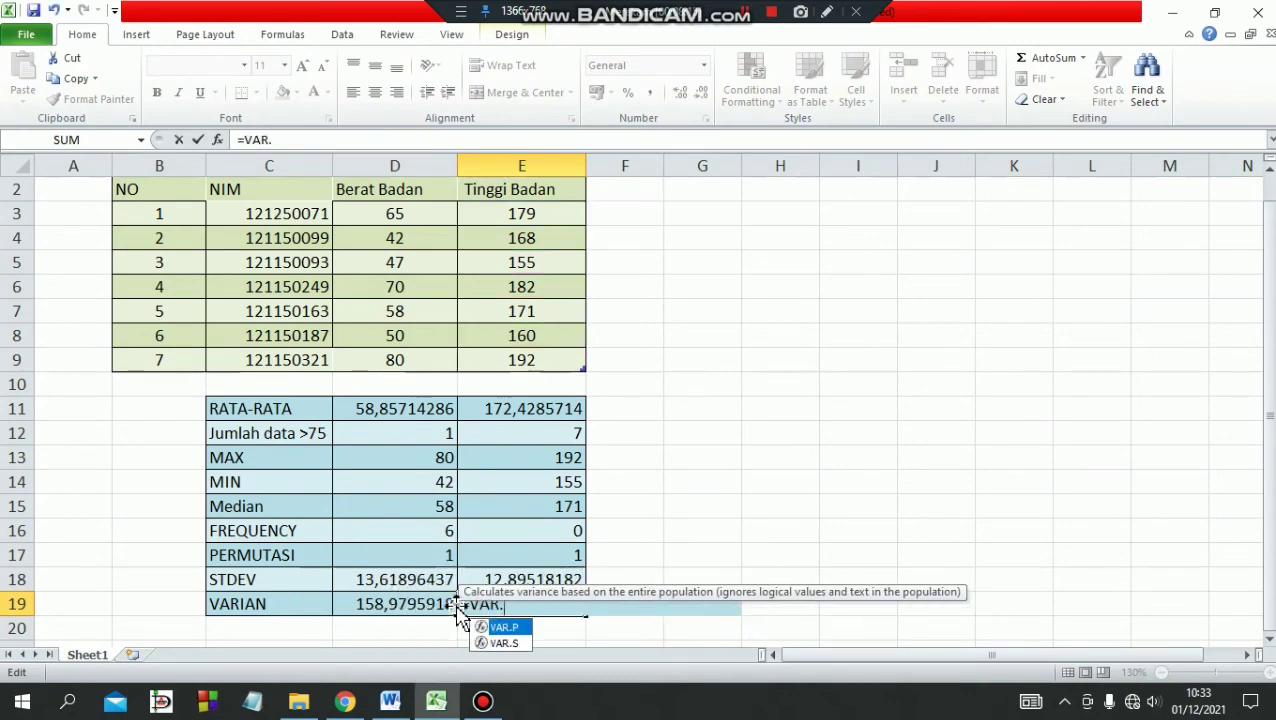
pyautogui.write('P(')
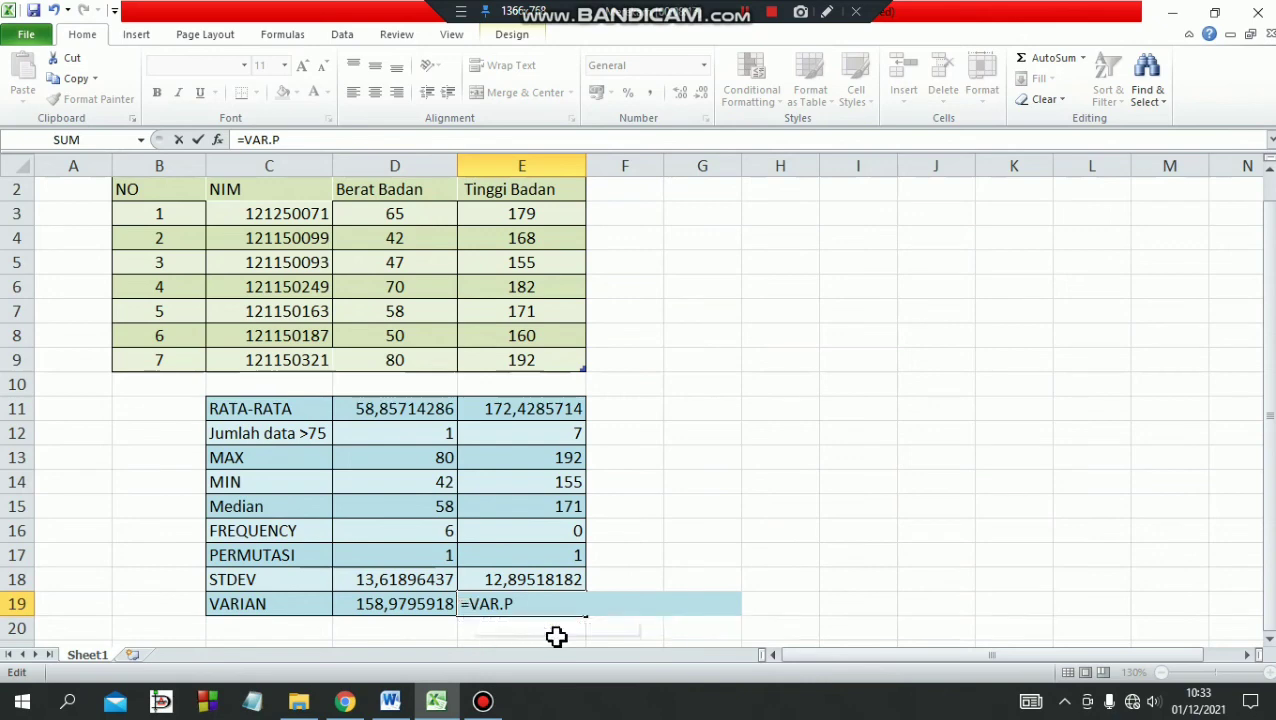
# Complete the E19 formula with the individual Tinggi Badan cells as arguments, giving =VAR.P(E3;E4;E5;E6;E7;E8;E9).
pyautogui.click(538, 216)
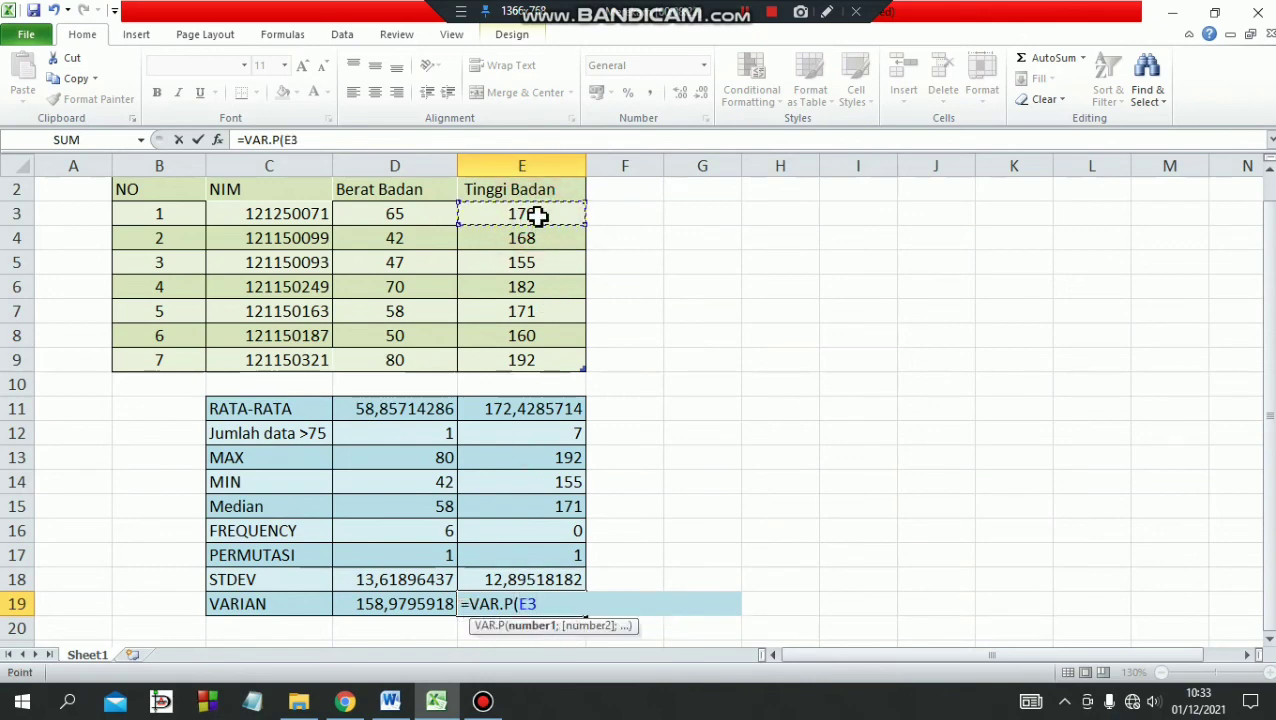
pyautogui.write(';')
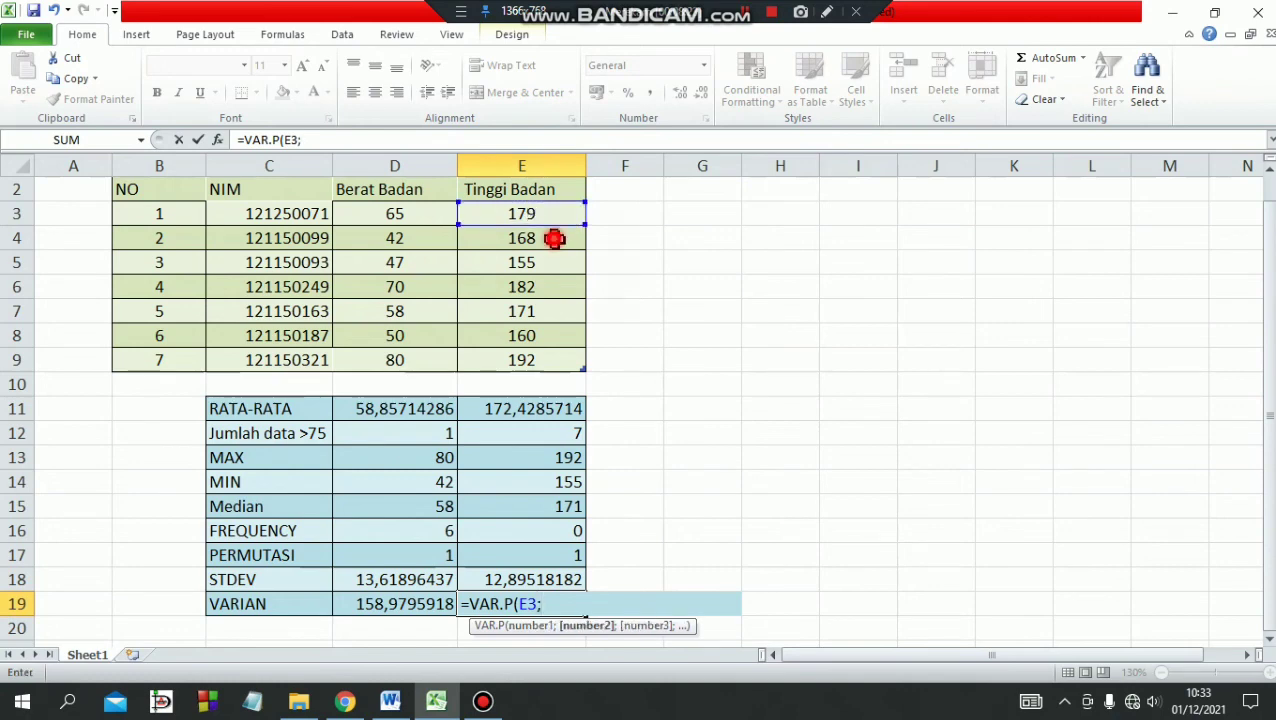
pyautogui.click(554, 238)
pyautogui.write(';')
pyautogui.click(549, 265)
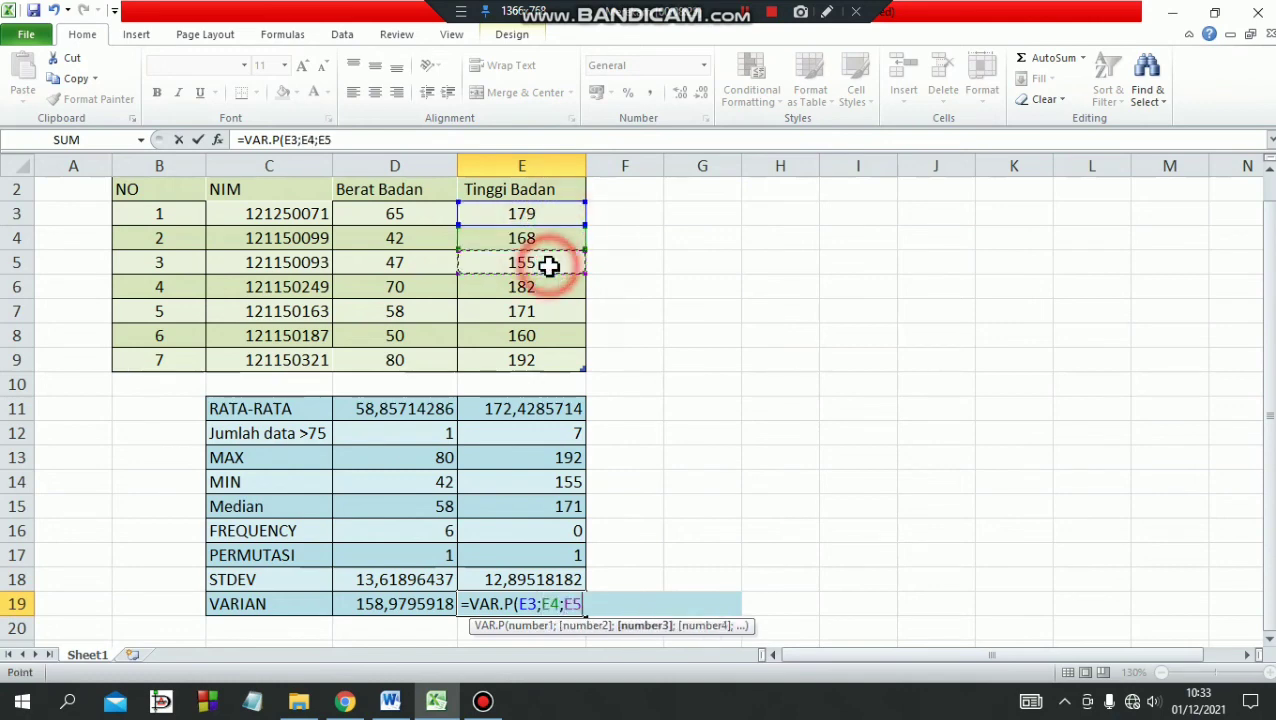
pyautogui.write(';')
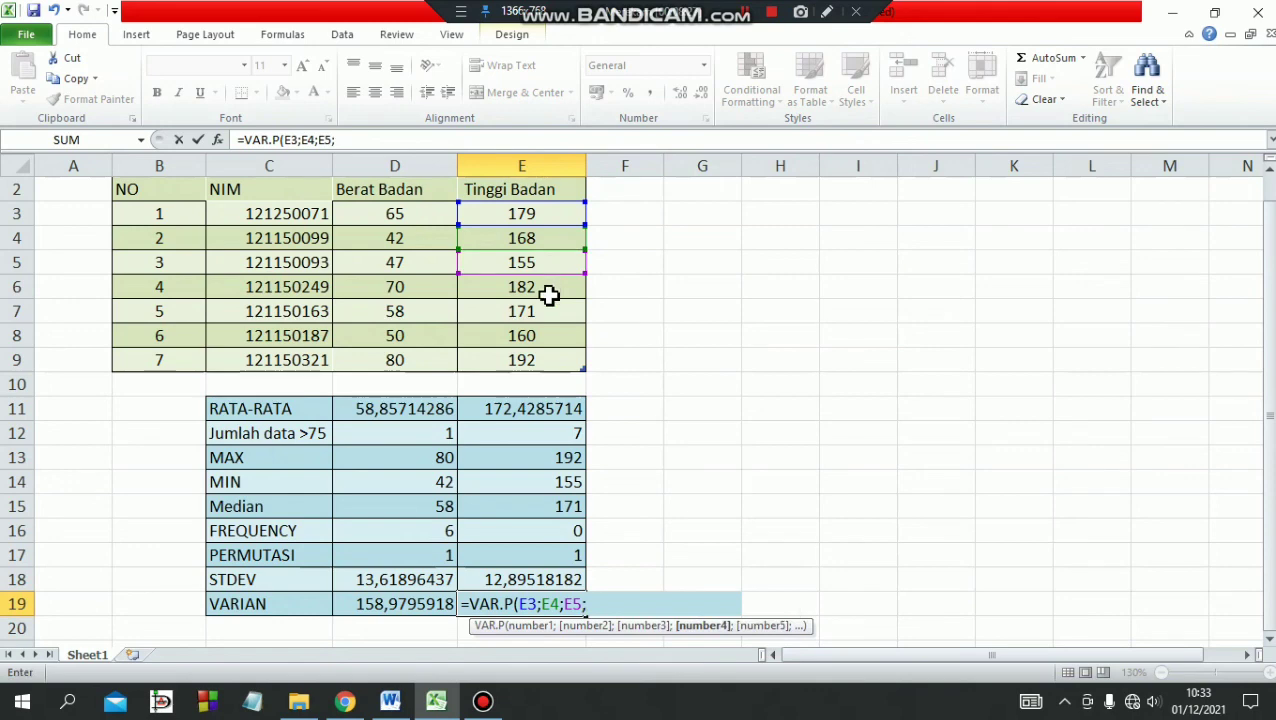
pyautogui.click(549, 288)
pyautogui.write(':E;')
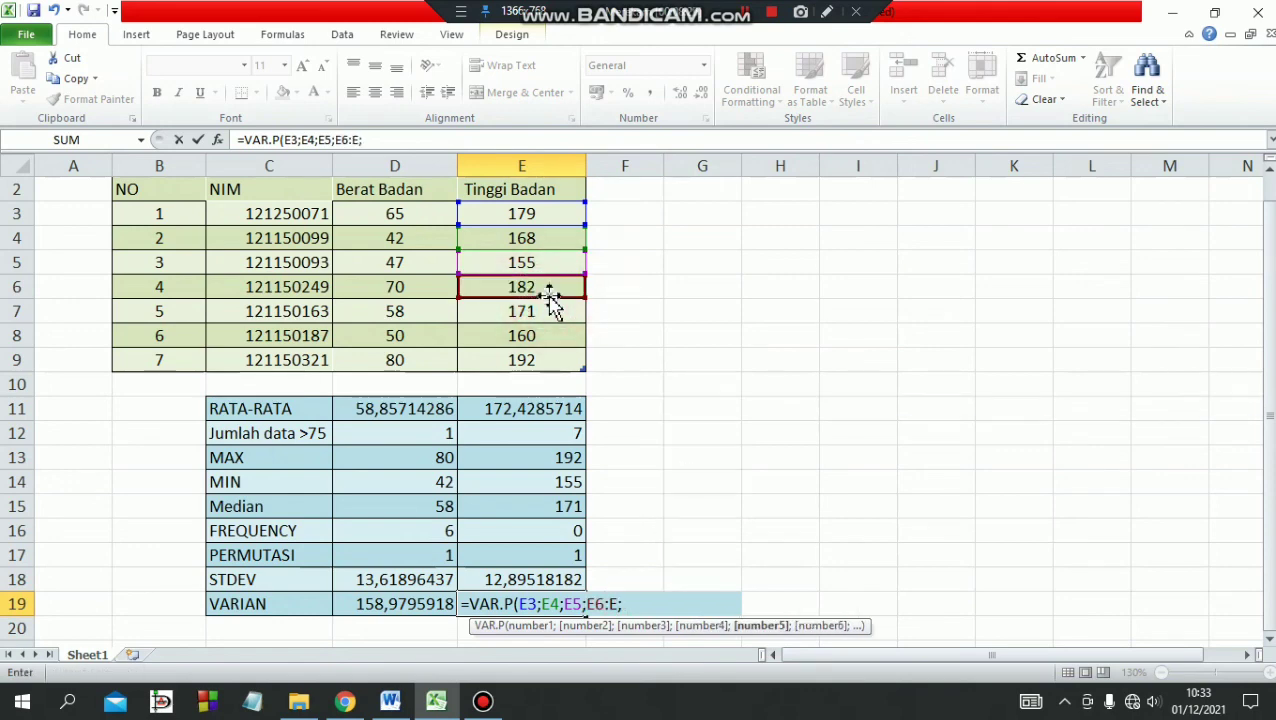
pyautogui.press('BackSpace')
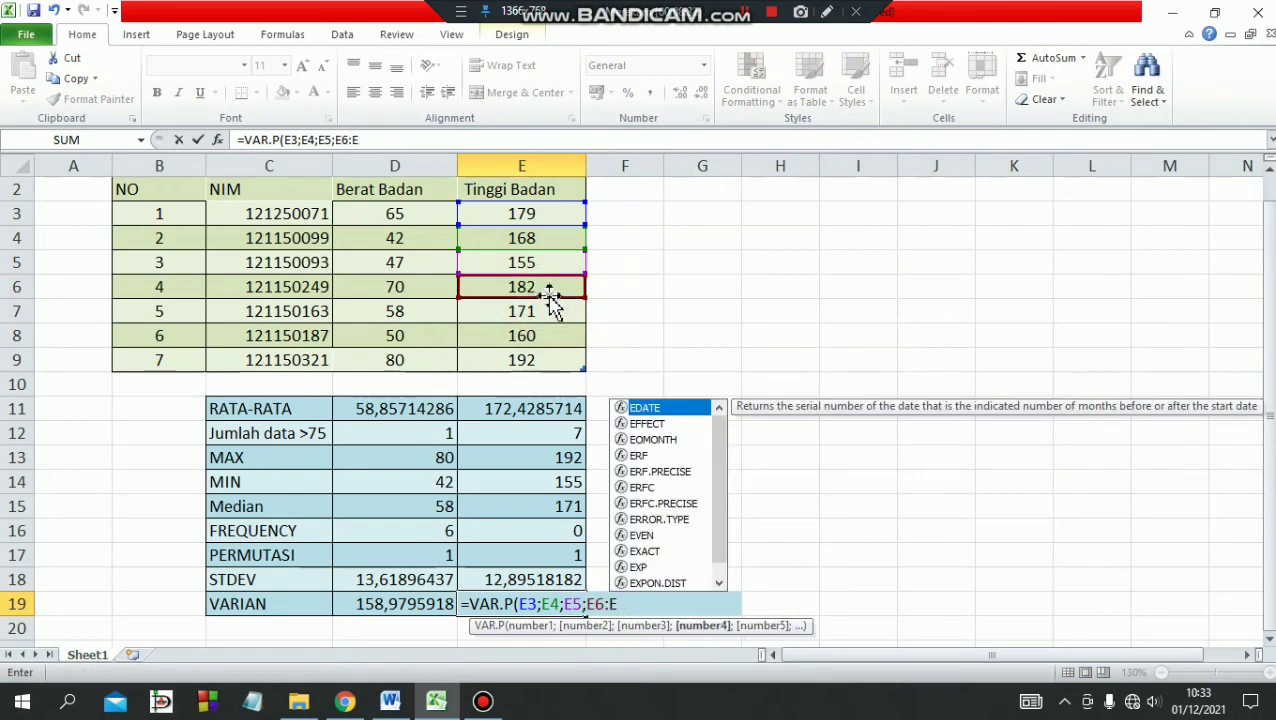
pyautogui.press('BackSpace')
pyautogui.press('BackSpace')
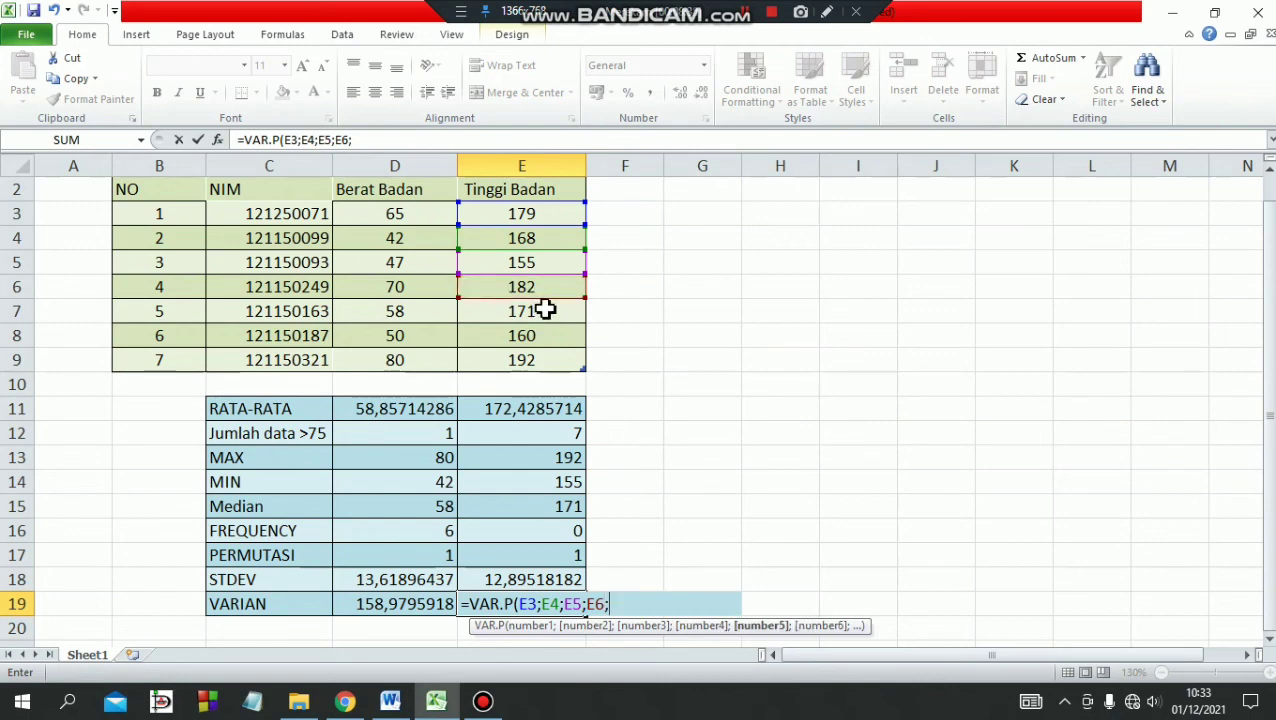
pyautogui.write(';')
pyautogui.click(546, 312)
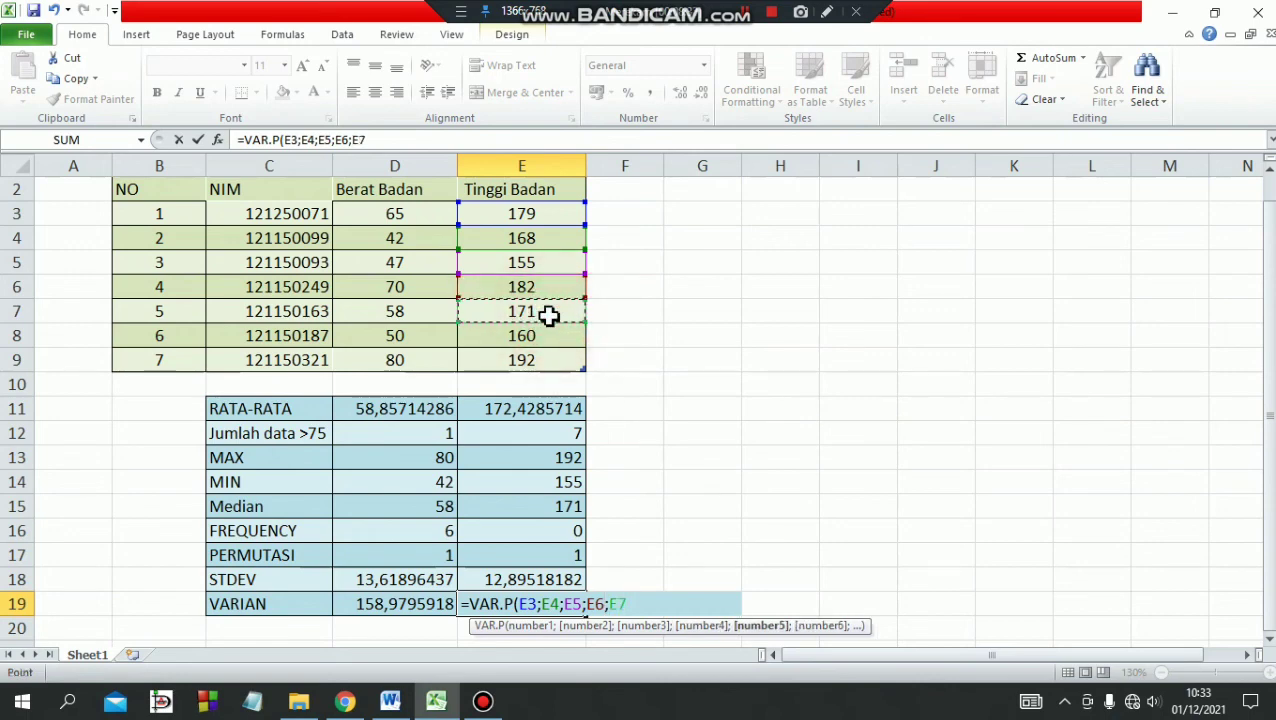
pyautogui.write(';')
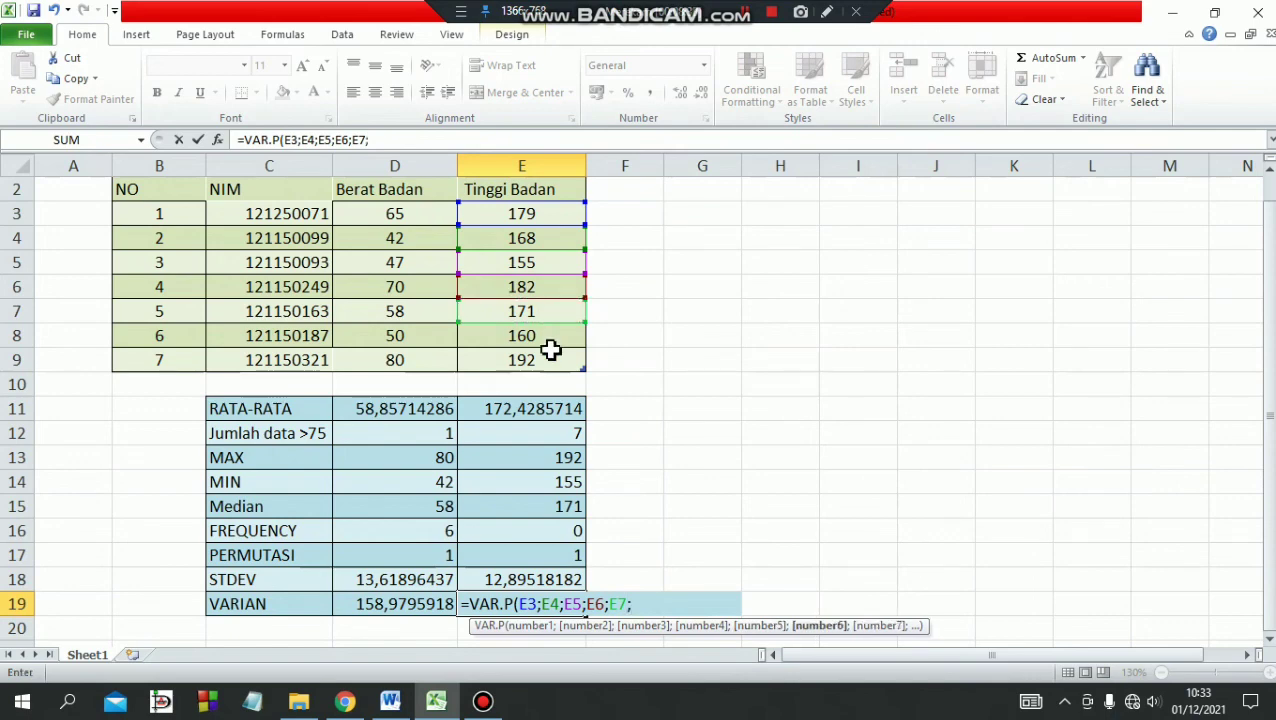
pyautogui.click(539, 337)
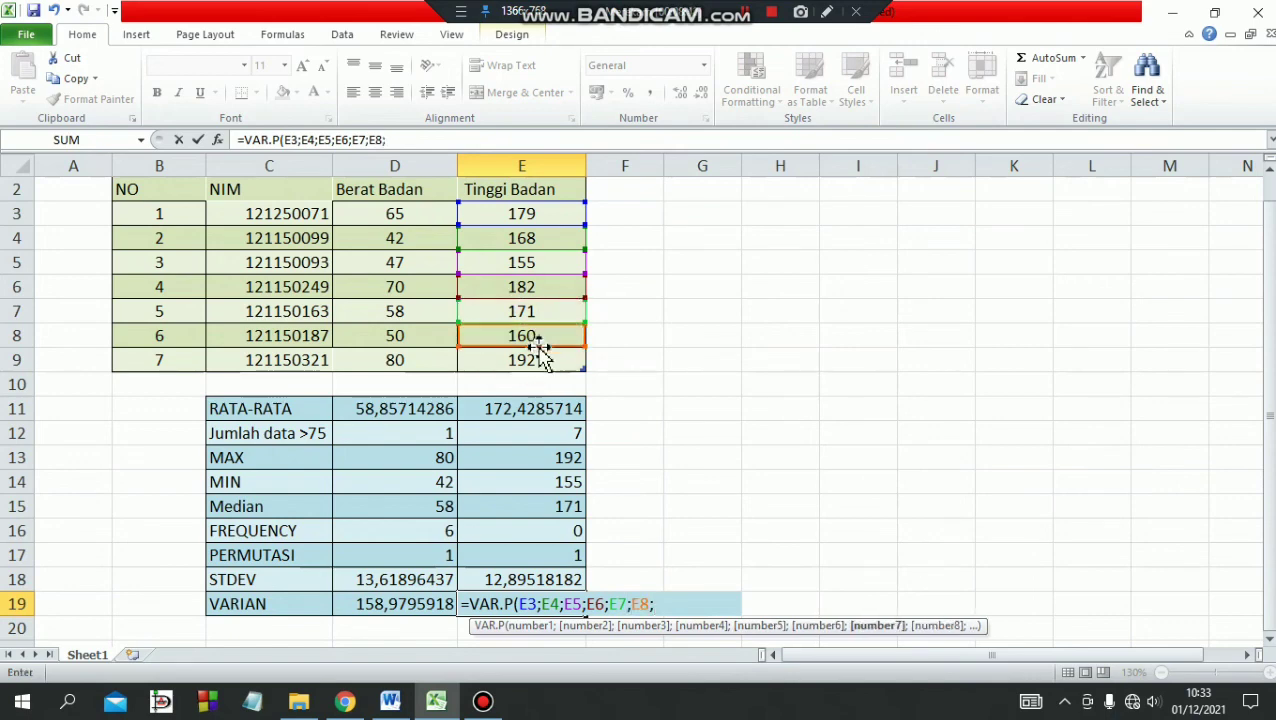
pyautogui.write(';')
pyautogui.click(529, 363)
pyautogui.write(')')
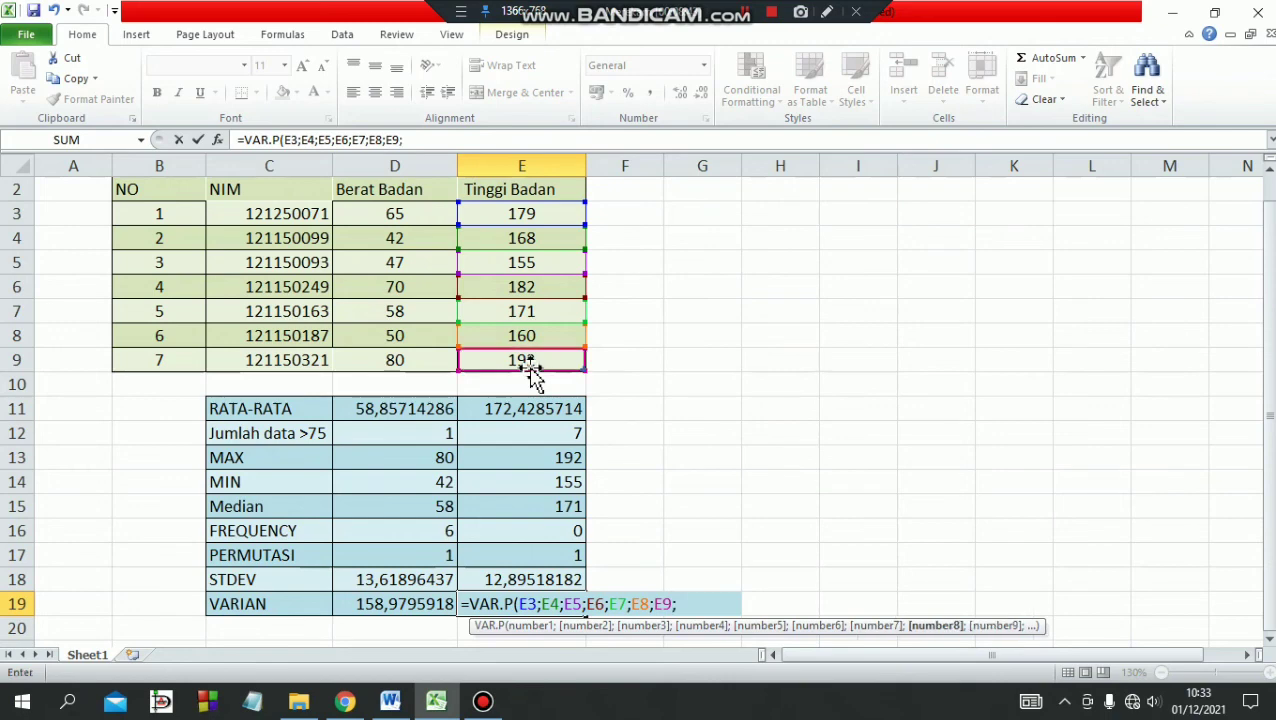
pyautogui.press('Return')
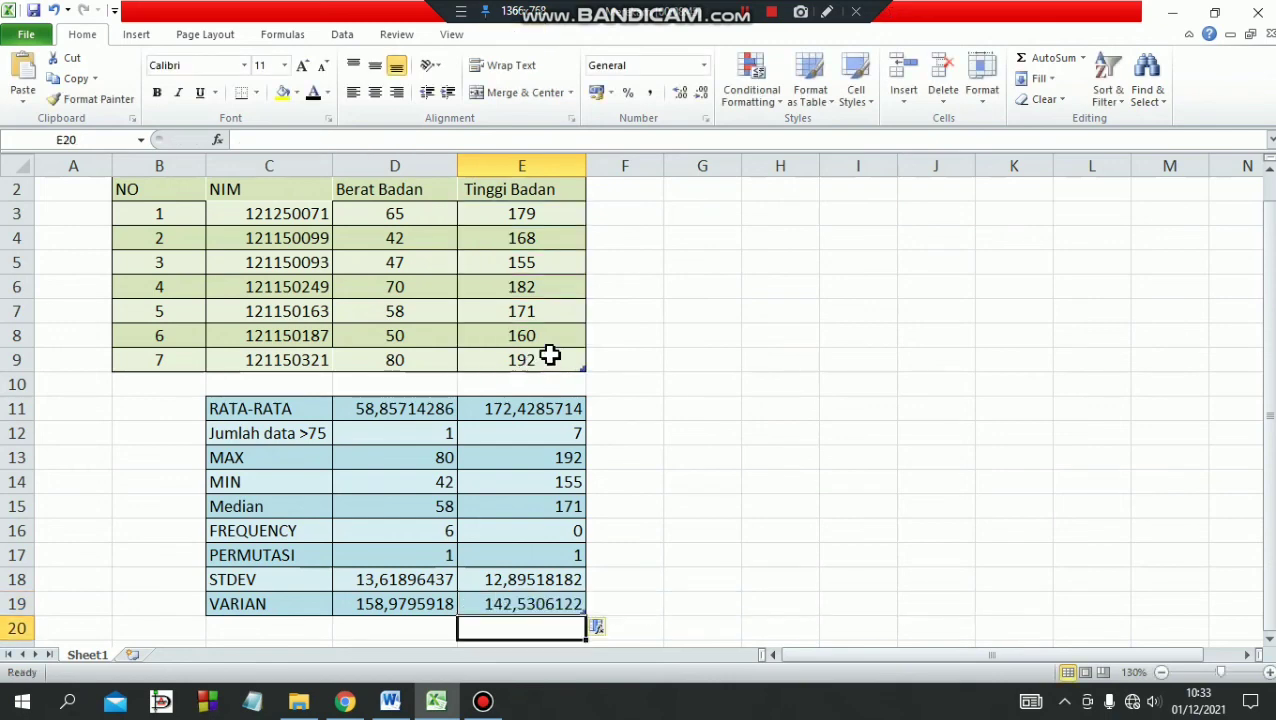